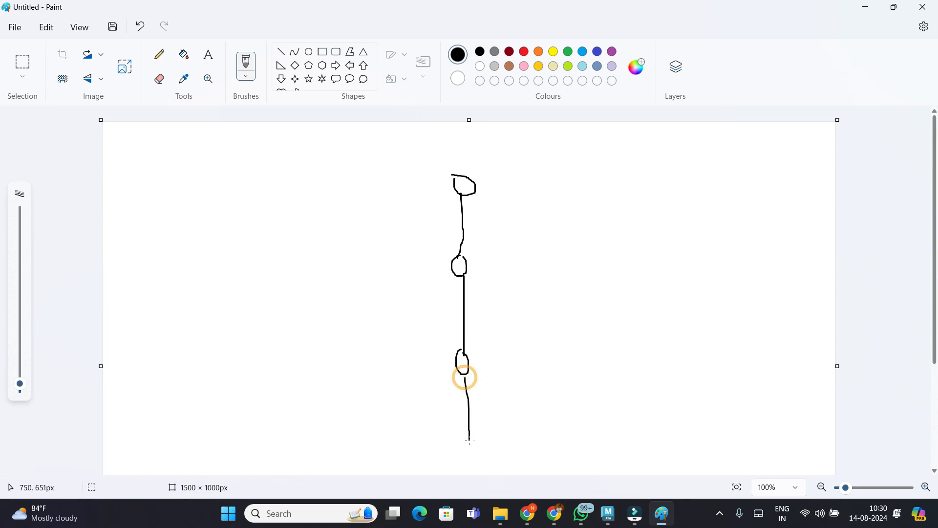
- Label each of the four circles in the vertical chain with the letter P
{"action": "left_click_drag", "start_coordinate": [488, 182], "coordinate": [495, 173]}
{"action": "left_click_drag", "start_coordinate": [489, 253], "coordinate": [490, 258]}
{"action": "mouse_move", "coordinate": [486, 368]}
{"action": "left_mouse_down"}
{"action": "mouse_move", "coordinate": [486, 349]}
{"action": "mouse_move", "coordinate": [487, 357]}
{"action": "left_mouse_up"}
{"action": "mouse_move", "coordinate": [463, 453]}
{"action": "left_mouse_down"}
{"action": "mouse_move", "coordinate": [471, 441]}
{"action": "mouse_move", "coordinate": [499, 451]}
{"action": "left_mouse_up"}
- Sketch two more four-circle chains beside the vertical one, one bent and one slanting diagonally, with lines joining the circles
{"action": "left_click_drag", "start_coordinate": [582, 184], "coordinate": [609, 217]}
{"action": "left_click_drag", "start_coordinate": [570, 165], "coordinate": [584, 168]}
{"action": "mouse_move", "coordinate": [613, 223]}
{"action": "left_mouse_down"}
{"action": "mouse_move", "coordinate": [613, 317]}
{"action": "mouse_move", "coordinate": [563, 430]}
{"action": "mouse_move", "coordinate": [557, 406]}
{"action": "left_mouse_up"}
{"action": "mouse_move", "coordinate": [691, 158]}
{"action": "left_mouse_down"}
{"action": "mouse_move", "coordinate": [709, 174]}
{"action": "mouse_move", "coordinate": [702, 185]}
{"action": "mouse_move", "coordinate": [779, 321]}
{"action": "mouse_move", "coordinate": [828, 360]}
{"action": "left_mouse_up"}
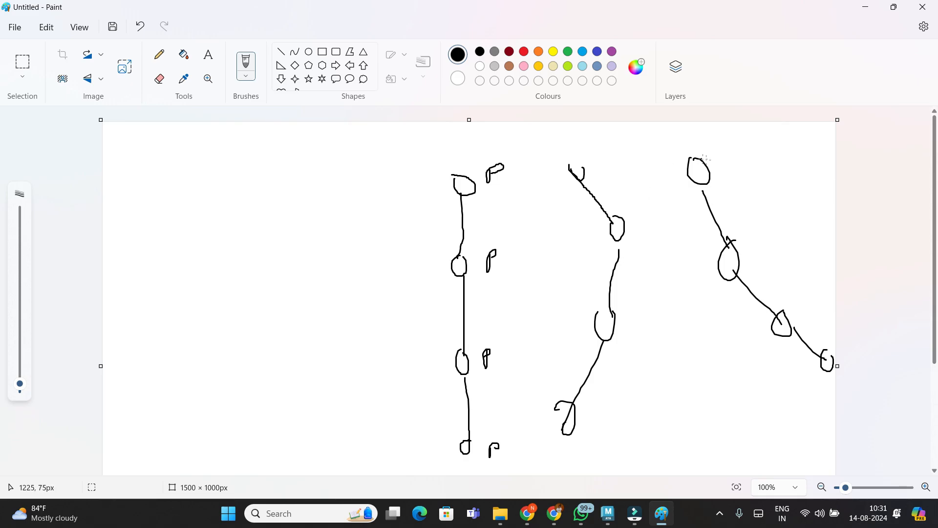
{"action": "left_click_drag", "start_coordinate": [711, 154], "coordinate": [711, 152]}
- Switch to Maya, where the character rig is open
{"action": "left_click", "coordinate": [608, 513]}
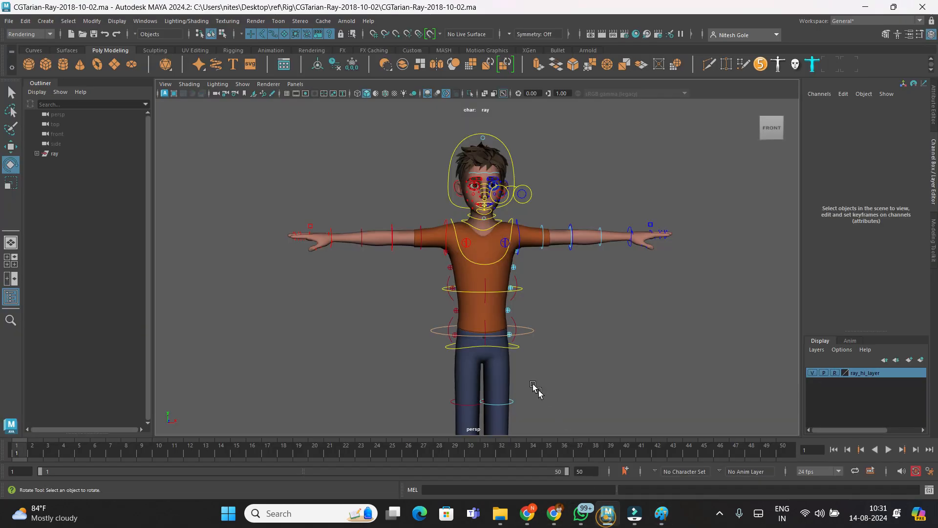
- Try rotating the character's upper body control to about -10 on Z and undo the rotation
{"action": "left_click", "coordinate": [532, 334]}
{"action": "left_click_drag", "start_coordinate": [526, 310], "coordinate": [517, 286]}
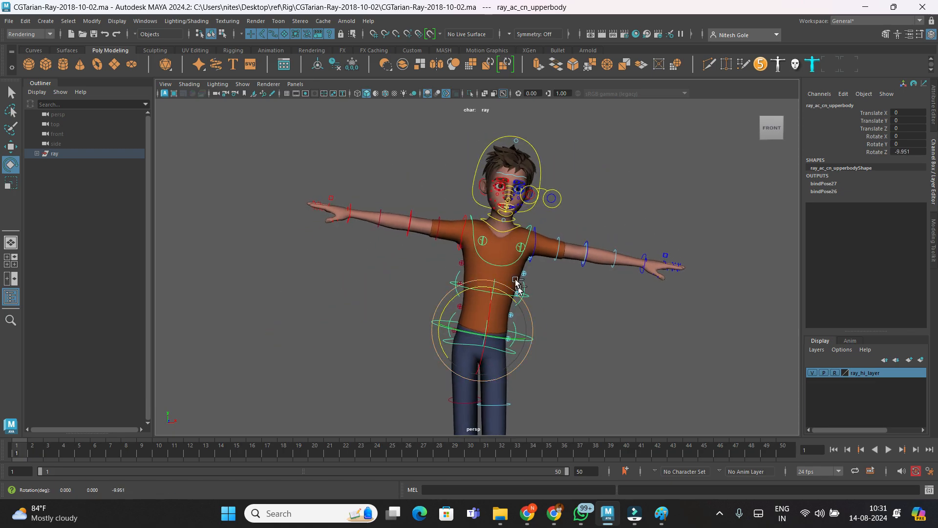
{"action": "key", "text": "ctrl+z"}
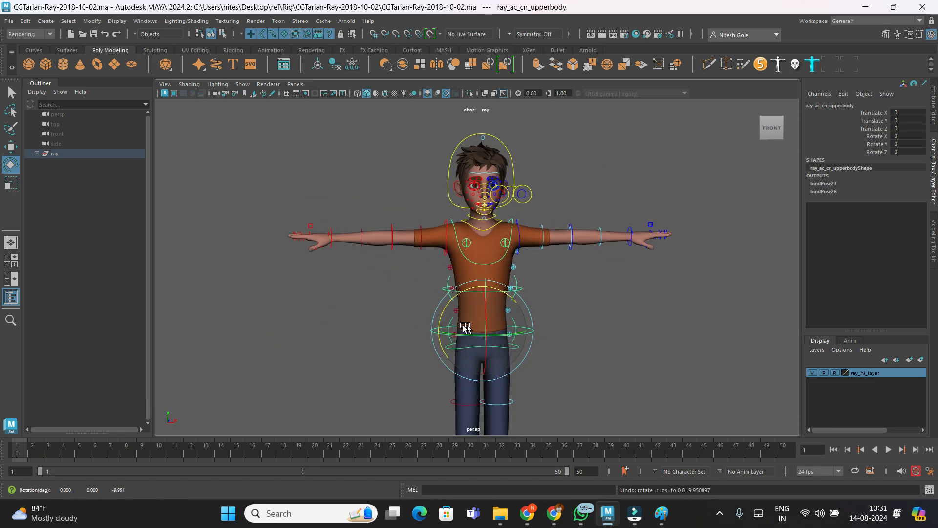
- Select the torso controls and the head control in turn to examine the chain of body controls
{"action": "left_click_drag", "start_coordinate": [575, 349], "coordinate": [535, 355], "text": "alt"}
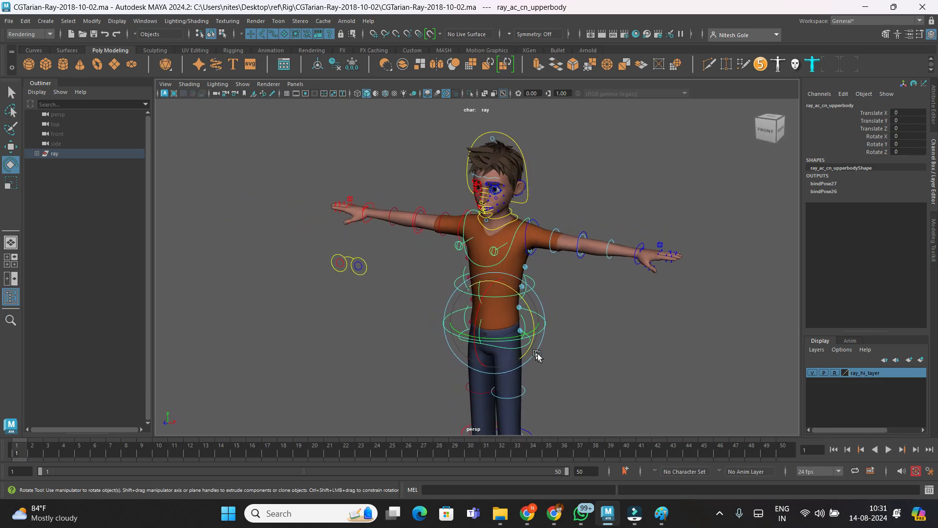
{"action": "left_click", "coordinate": [598, 361]}
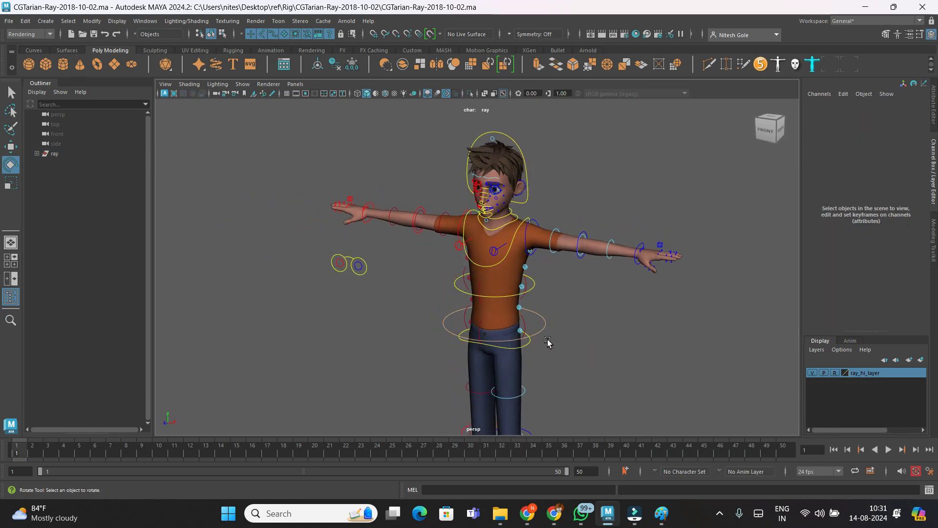
{"action": "left_click", "coordinate": [530, 288]}
{"action": "left_click", "coordinate": [554, 290]}
{"action": "left_click", "coordinate": [506, 253]}
{"action": "left_click", "coordinate": [582, 204]}
{"action": "left_click", "coordinate": [526, 185]}
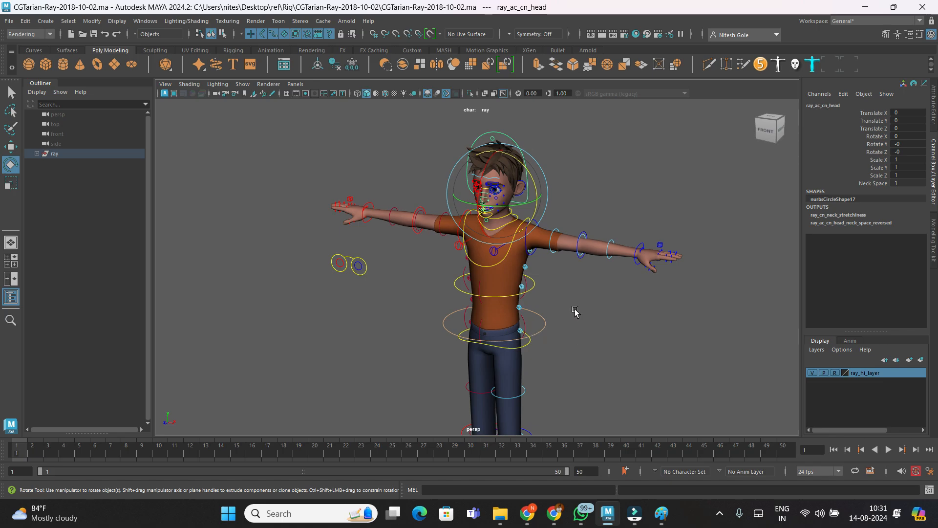
{"action": "scroll", "coordinate": [575, 311], "scroll_direction": "up", "scroll_amount": 2}
{"action": "middle_click_drag", "start_coordinate": [586, 297], "coordinate": [545, 390], "text": "alt"}
{"action": "left_click_drag", "start_coordinate": [548, 377], "coordinate": [566, 364], "text": "alt"}
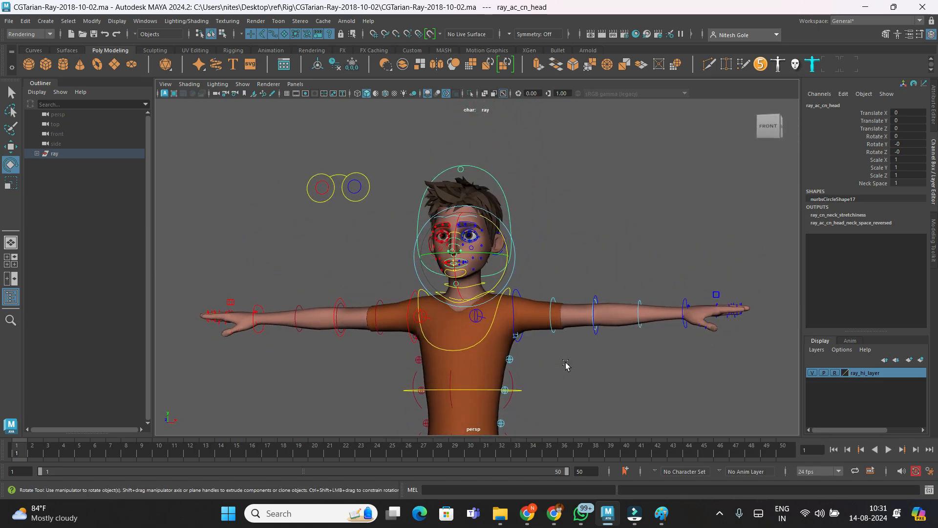
{"action": "mouse_move", "coordinate": [538, 352]}
{"action": "left_mouse_down", "text": "alt"}
{"action": "mouse_move", "coordinate": [625, 341]}
{"action": "mouse_move", "coordinate": [593, 352]}
{"action": "mouse_move", "coordinate": [488, 353]}
{"action": "mouse_move", "coordinate": [591, 352]}
{"action": "mouse_move", "coordinate": [537, 359]}
{"action": "left_mouse_up", "text": "alt"}
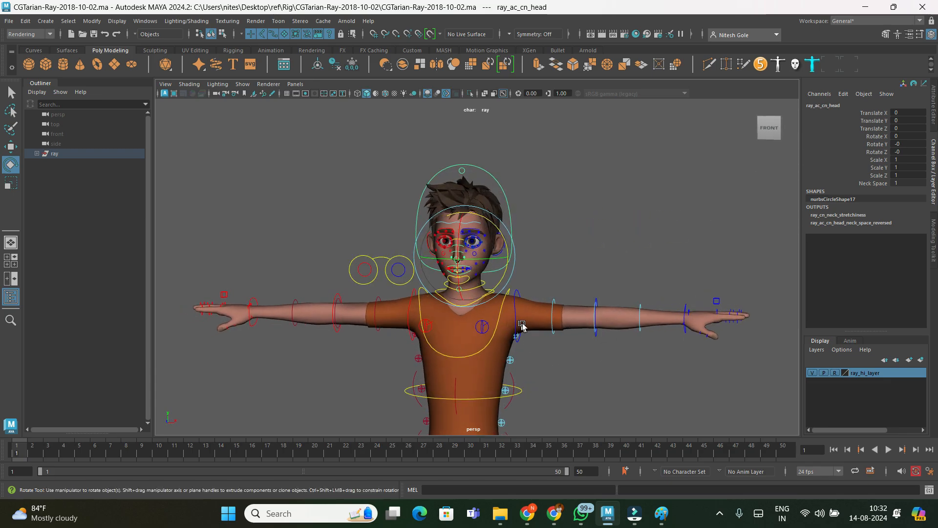
{"action": "scroll", "coordinate": [528, 329], "scroll_direction": "up", "scroll_amount": 2}
{"action": "middle_click_drag", "start_coordinate": [529, 357], "coordinate": [533, 336], "text": "alt"}
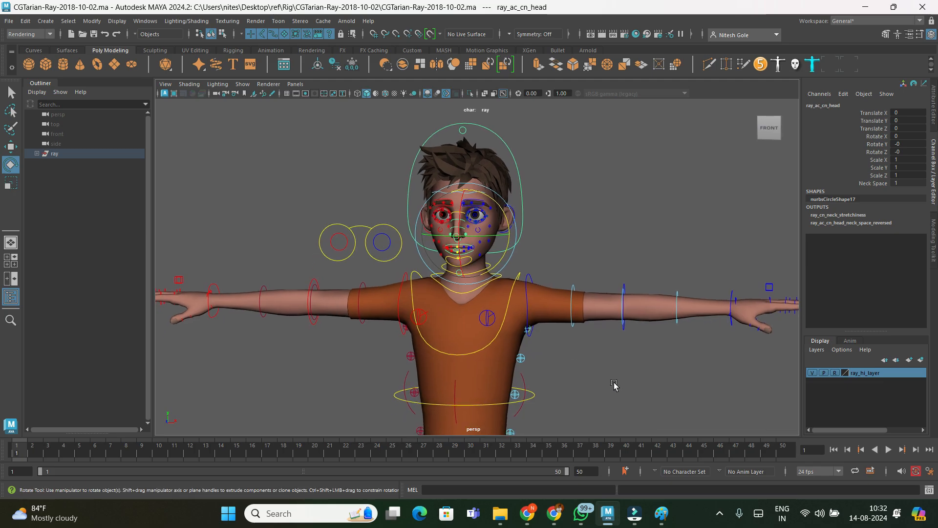
{"action": "left_click_drag", "start_coordinate": [604, 381], "coordinate": [593, 377], "text": "alt"}
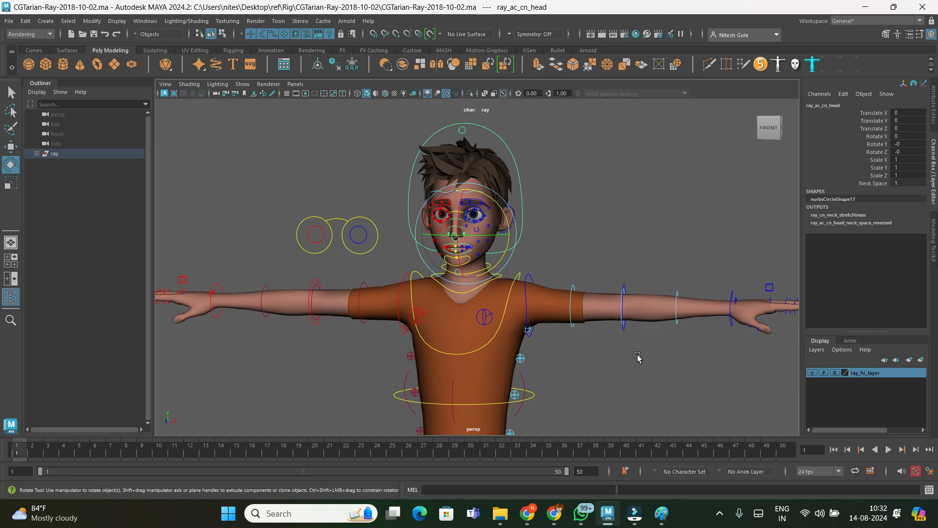
- Clear the selection and create a new camera in the scene
{"action": "left_click", "coordinate": [723, 220]}
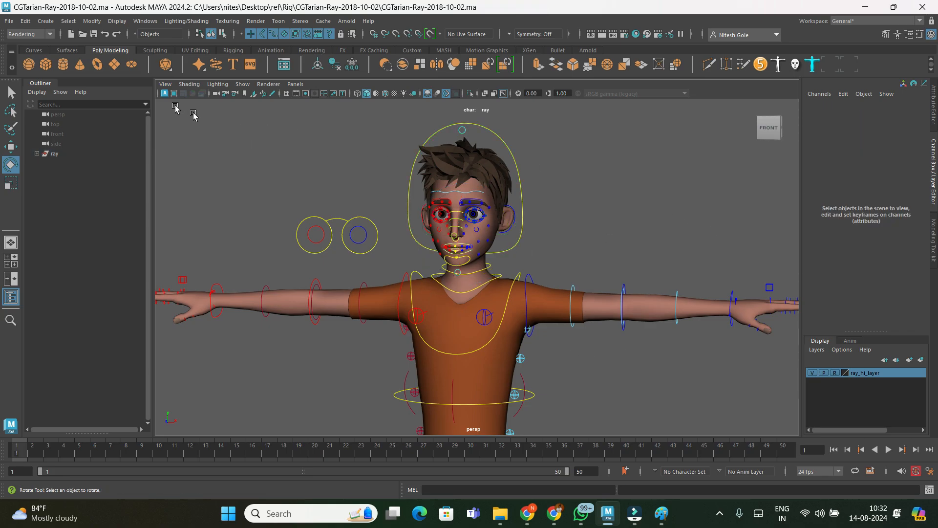
{"action": "left_click", "coordinate": [45, 21]}
{"action": "mouse_move", "coordinate": [166, 87]}
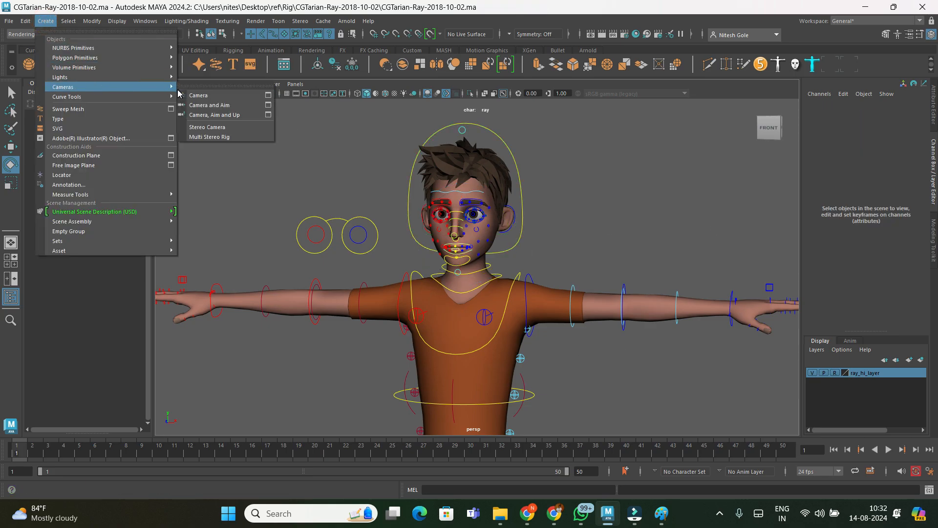
{"action": "left_click", "coordinate": [198, 95]}
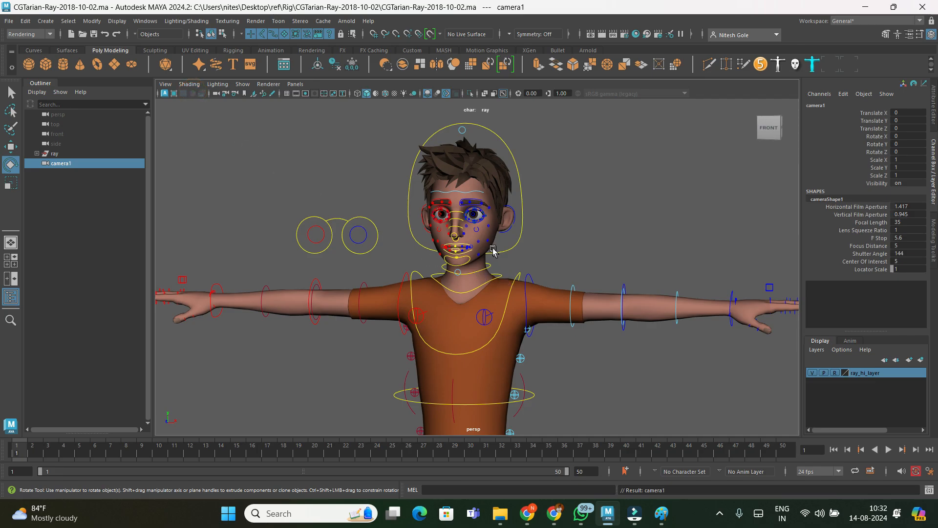
- Look through the new camera1 in the main viewport instead of the perspective view
{"action": "left_click", "coordinate": [291, 84]}
{"action": "left_click", "coordinate": [621, 198]}
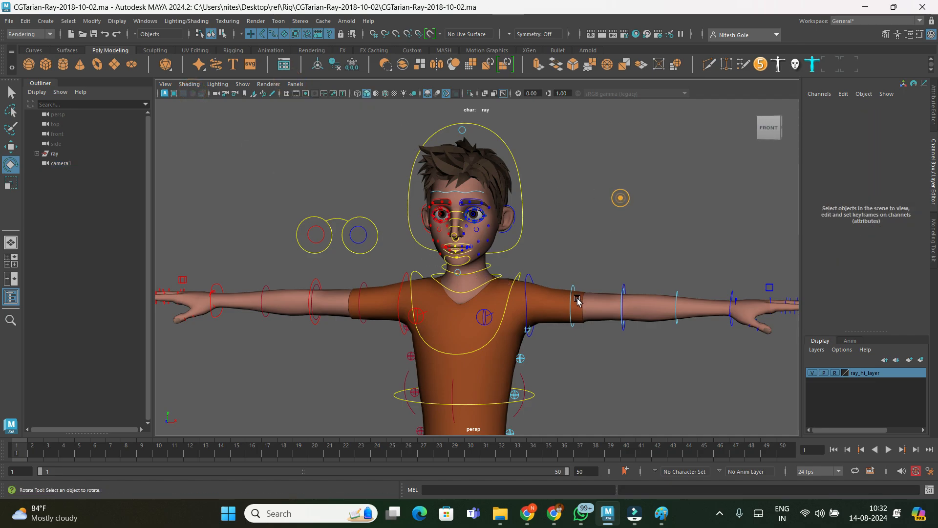
{"action": "scroll", "coordinate": [577, 302], "scroll_direction": "down", "scroll_amount": 10}
{"action": "left_click_drag", "start_coordinate": [570, 325], "coordinate": [520, 330], "text": "alt"}
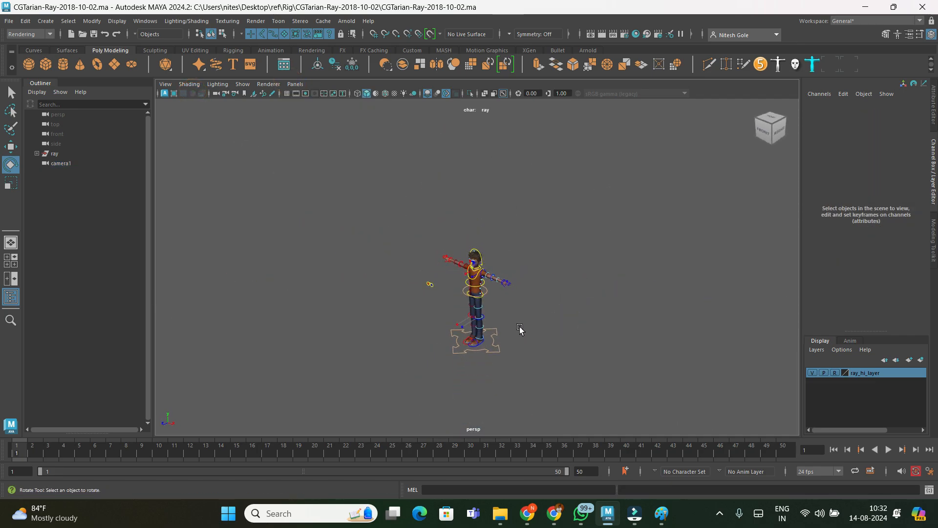
{"action": "scroll", "coordinate": [518, 329], "scroll_direction": "down", "scroll_amount": 2}
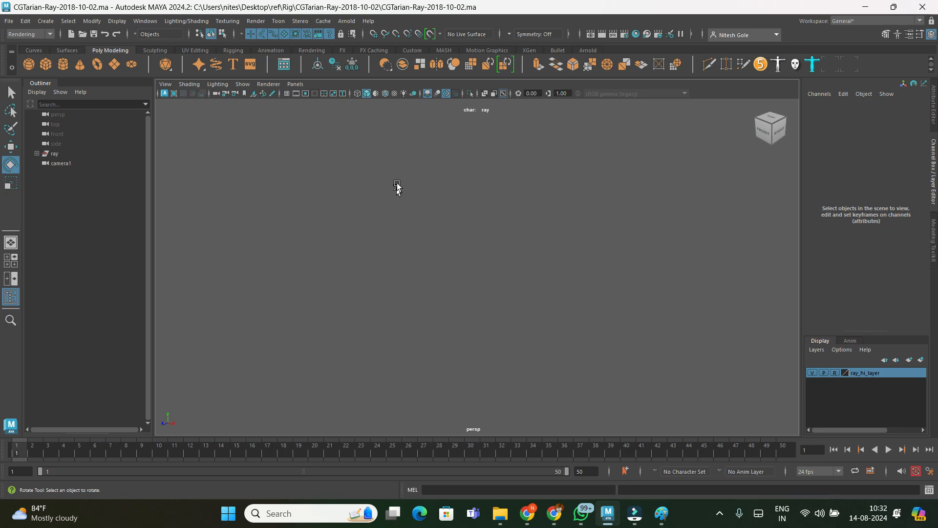
{"action": "left_click", "coordinate": [295, 84]}
{"action": "mouse_move", "coordinate": [362, 94]}
{"action": "left_click", "coordinate": [408, 94]}
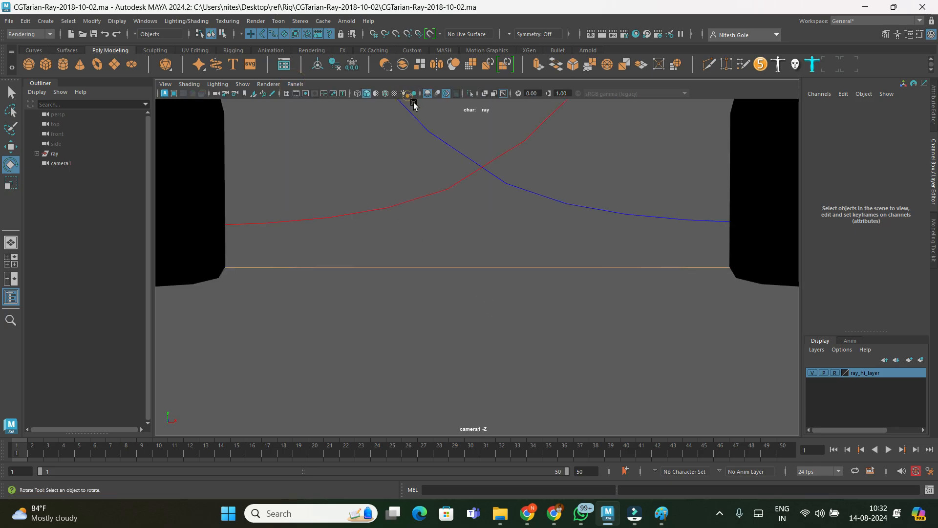
- Frame the character's upper body from the front in camera1 and show the film gate
{"action": "mouse_move", "coordinate": [501, 183]}
{"action": "middle_mouse_down", "text": "alt"}
{"action": "mouse_move", "coordinate": [481, 348]}
{"action": "mouse_move", "coordinate": [482, 216]}
{"action": "mouse_move", "coordinate": [479, 369]}
{"action": "middle_mouse_up", "text": "alt"}
{"action": "middle_click_drag", "start_coordinate": [480, 274], "coordinate": [478, 328], "text": "alt"}
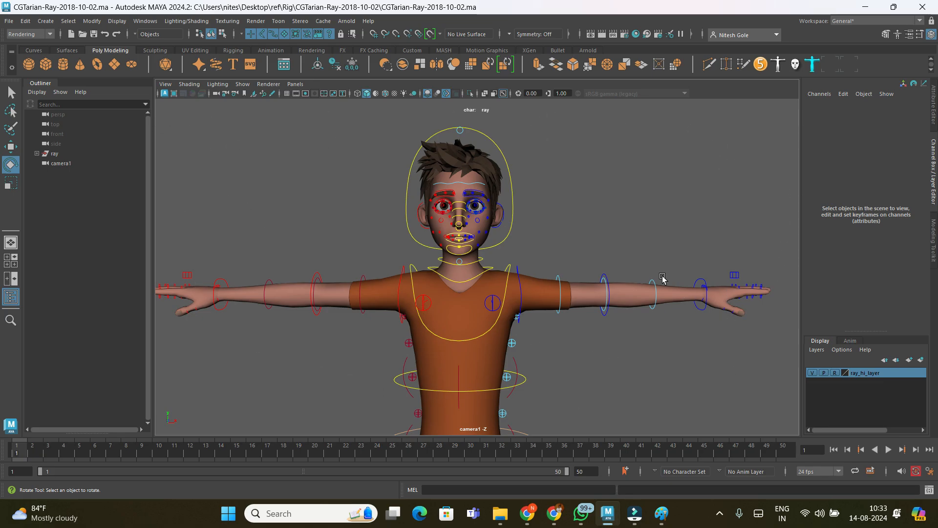
{"action": "left_click", "coordinate": [296, 95]}
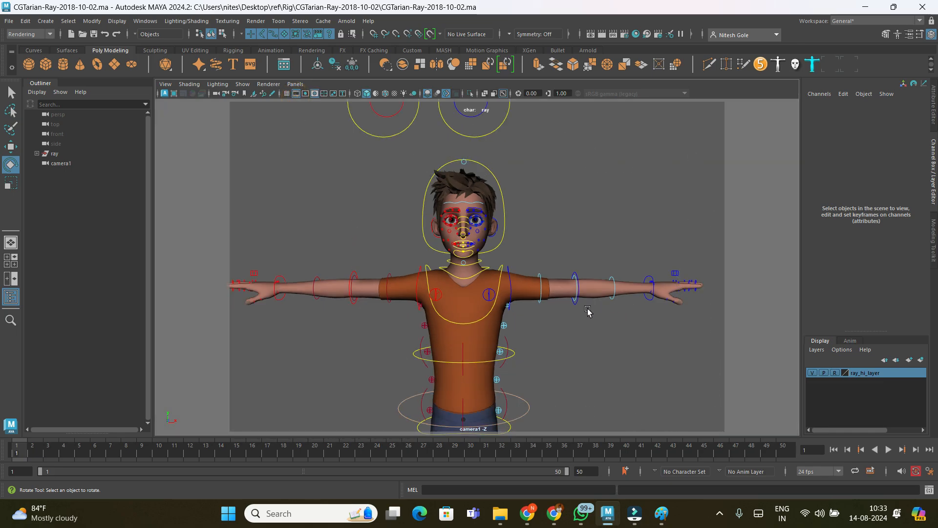
- Reframe camera1 on the character's upper body in a three-quarter view and lock the camera
{"action": "scroll", "coordinate": [586, 309], "scroll_direction": "up", "scroll_amount": 3}
{"action": "left_click_drag", "start_coordinate": [552, 320], "coordinate": [525, 320], "text": "alt"}
{"action": "middle_click_drag", "start_coordinate": [525, 320], "coordinate": [578, 323], "text": "alt"}
{"action": "left_click_drag", "start_coordinate": [578, 323], "coordinate": [524, 341], "text": "alt"}
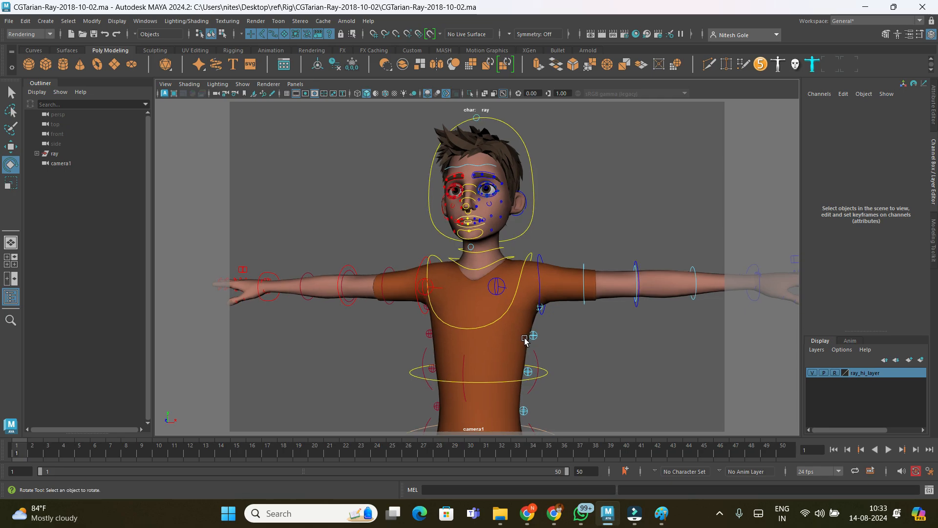
{"action": "scroll", "coordinate": [532, 298], "scroll_direction": "down", "scroll_amount": 3}
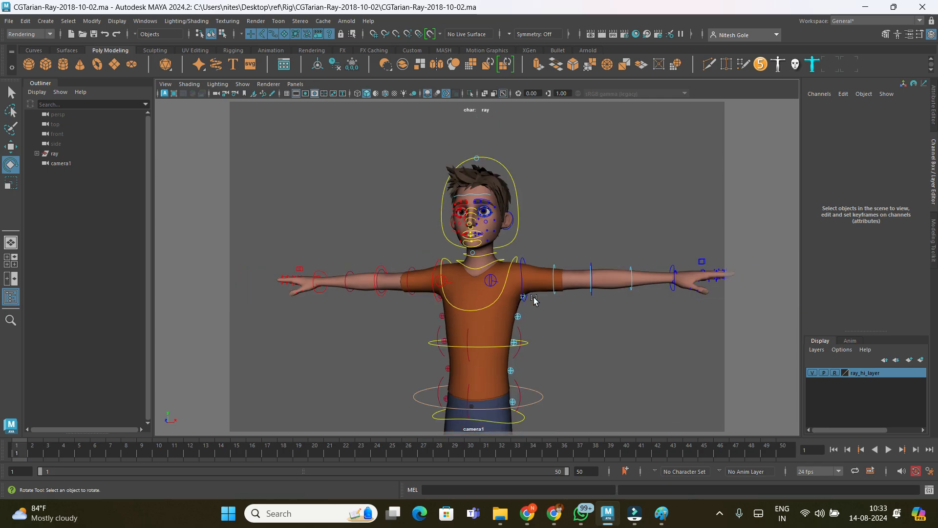
{"action": "left_click_drag", "start_coordinate": [533, 298], "coordinate": [514, 303], "text": "alt"}
{"action": "scroll", "coordinate": [525, 299], "scroll_direction": "up", "scroll_amount": 2}
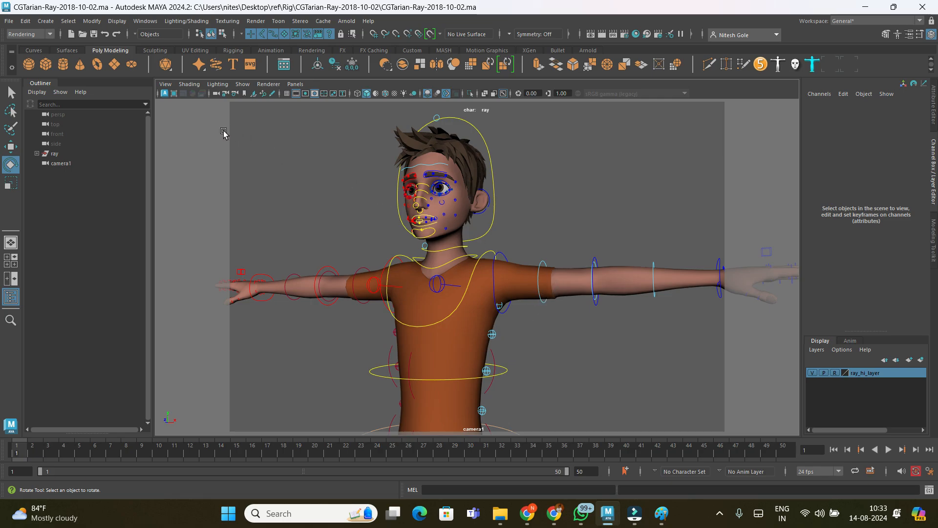
{"action": "left_click", "coordinate": [225, 93]}
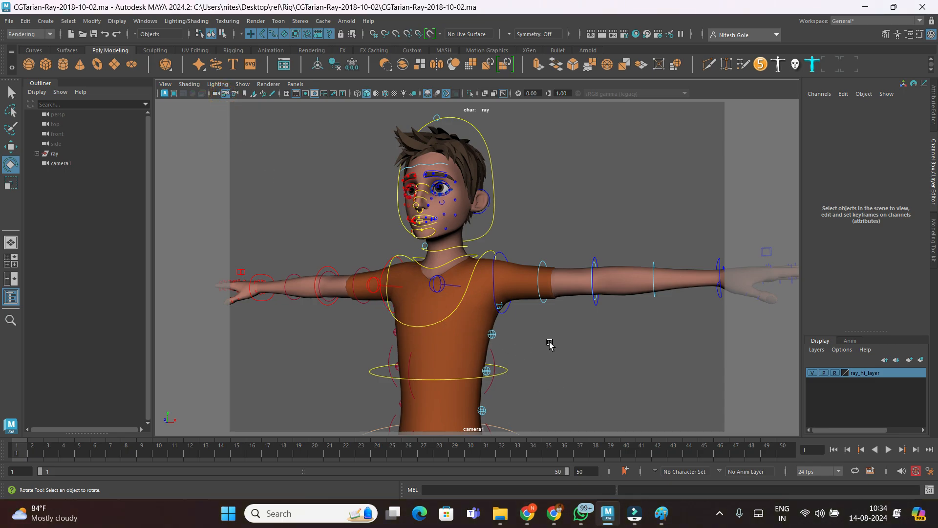
- Rotate the left shoulder FK control to about -72 on Z to lower the arm, and clear the selection
{"action": "left_click", "coordinate": [495, 276]}
{"action": "key", "text": "w"}
{"action": "key", "text": "e"}
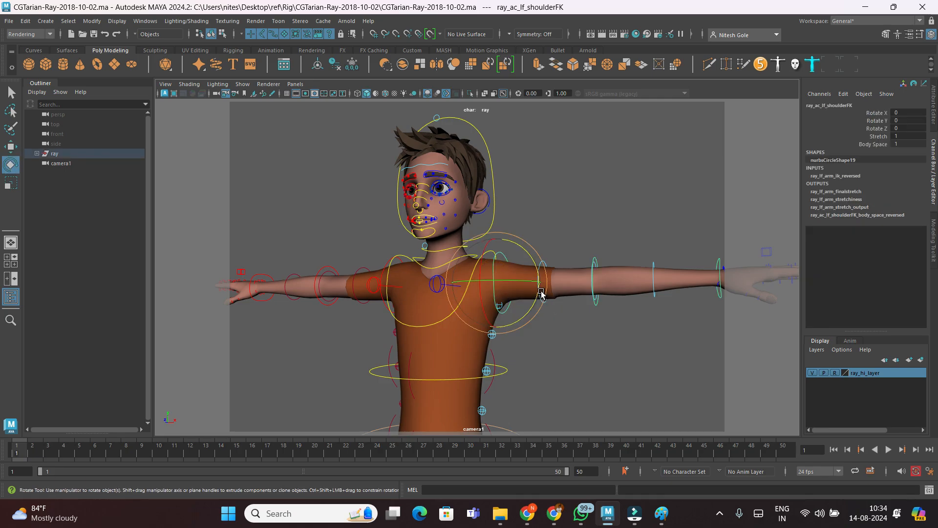
{"action": "left_click_drag", "start_coordinate": [537, 262], "coordinate": [525, 309]}
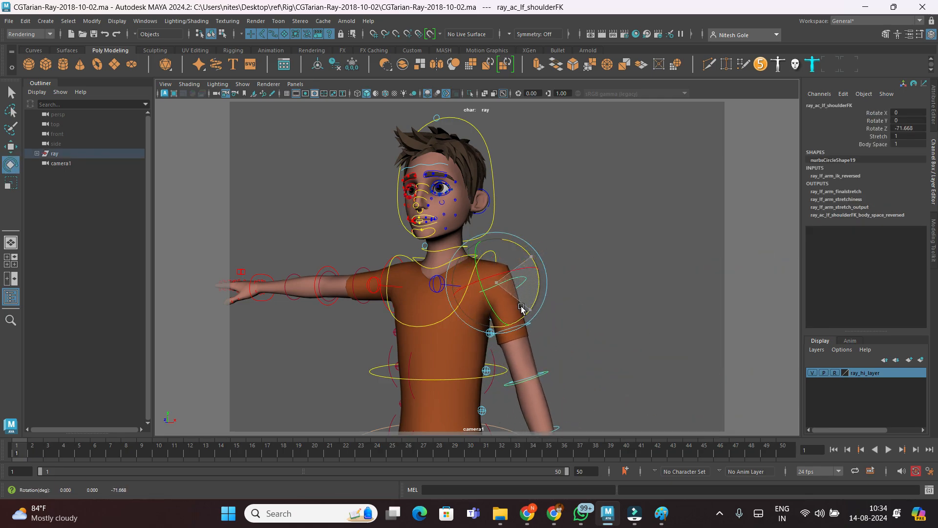
{"action": "left_click", "coordinate": [625, 283]}
- Switch the viewport from camera1 to the perspective view and select the ray rig
{"action": "key", "text": "space"}
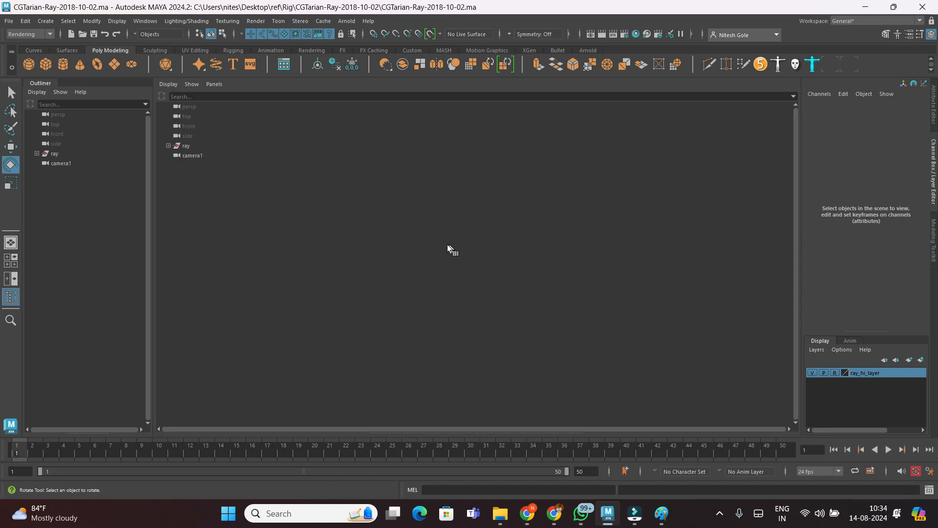
{"action": "key", "text": "space"}
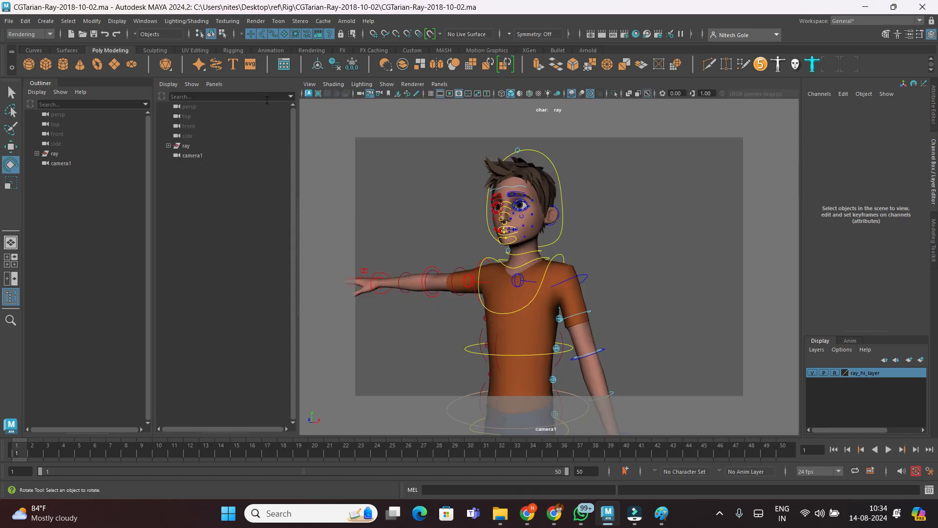
{"action": "key", "text": "space"}
{"action": "left_click_drag", "start_coordinate": [437, 218], "coordinate": [436, 193]}
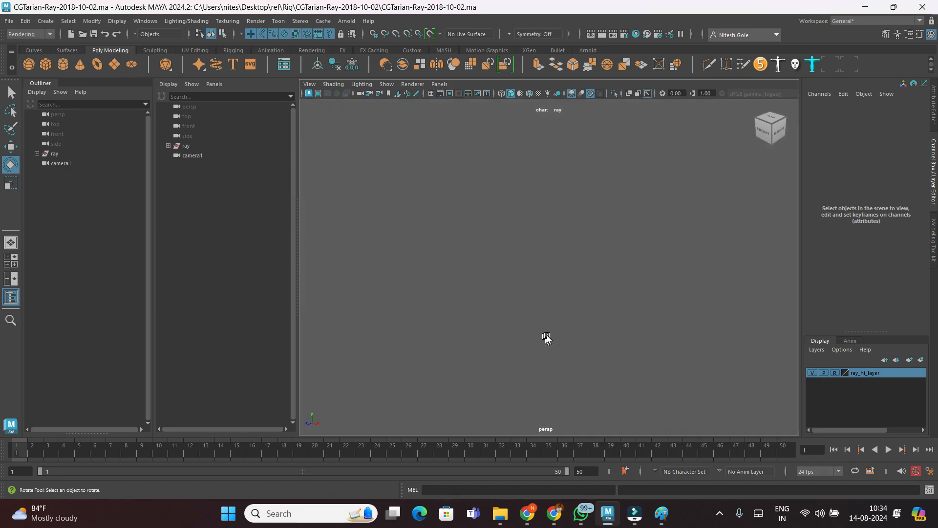
{"action": "left_click", "coordinate": [187, 146]}
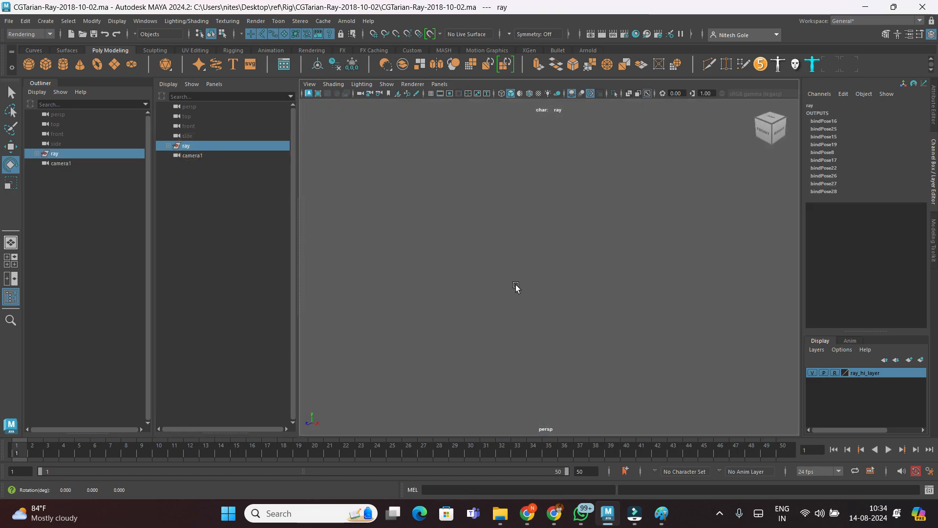
- Switch to the four-view layout, widen its outliner pane and change that pane to the perspective view
{"action": "left_click", "coordinate": [11, 260]}
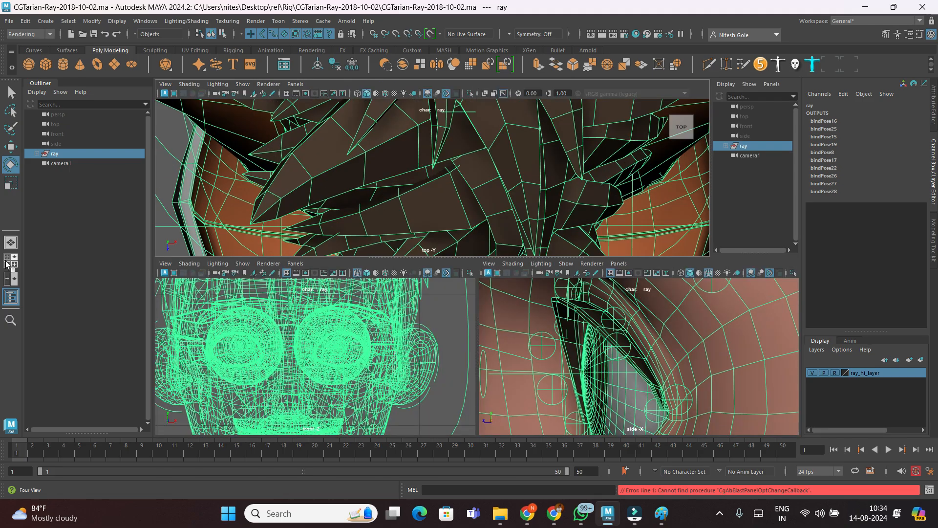
{"action": "left_click", "coordinate": [467, 337]}
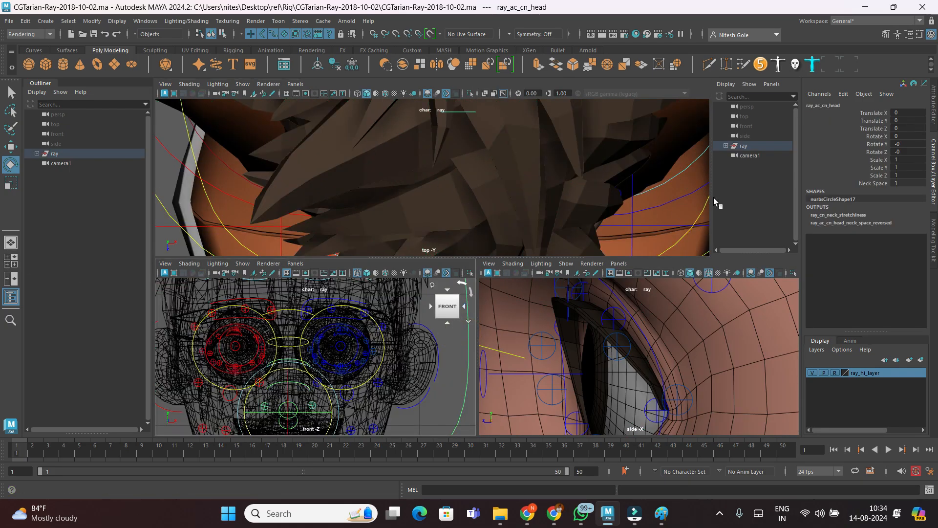
{"action": "left_click_drag", "start_coordinate": [711, 197], "coordinate": [472, 204]}
{"action": "left_click", "coordinate": [529, 85]}
{"action": "mouse_move", "coordinate": [550, 95]}
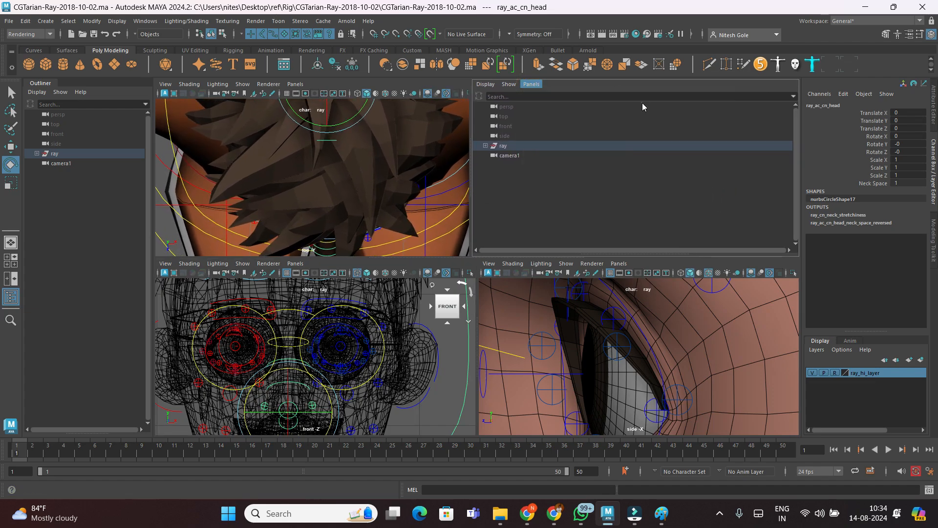
{"action": "left_click", "coordinate": [640, 104]}
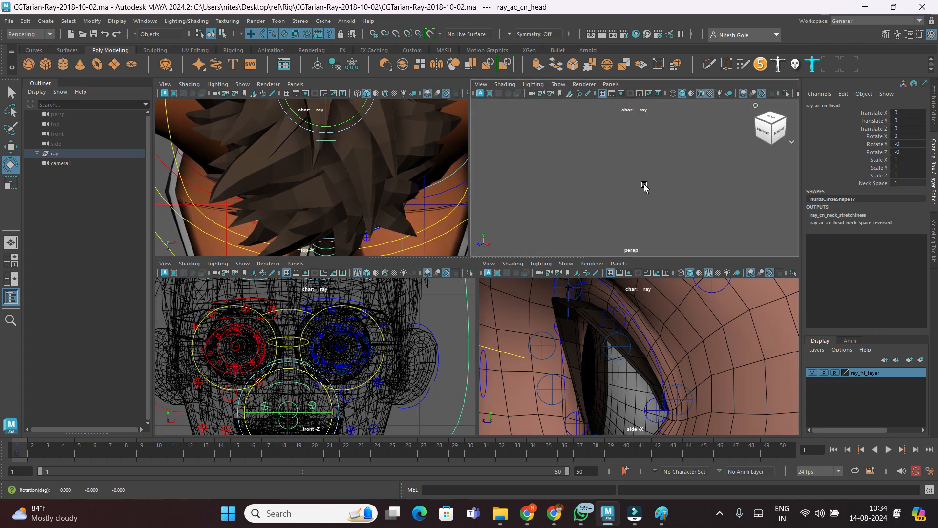
- Maximize the perspective view and bring the character into frame with nothing selected
{"action": "key", "text": "space"}
{"action": "left_click", "coordinate": [593, 314]}
{"action": "scroll", "coordinate": [566, 329], "scroll_direction": "down", "scroll_amount": 5}
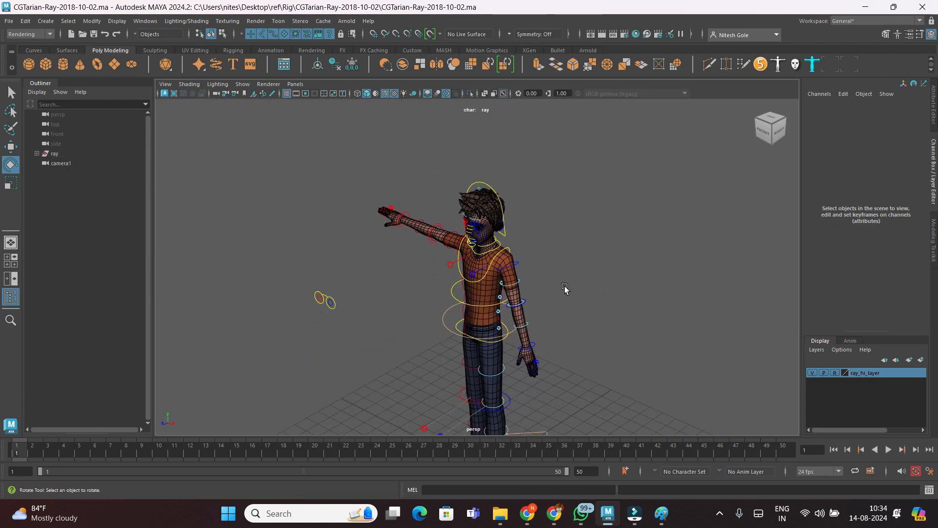
- Lower the upper body control to about -0.16 on Y, viewing the character from the front
{"action": "left_click_drag", "start_coordinate": [564, 288], "coordinate": [593, 318], "text": "alt"}
{"action": "scroll", "coordinate": [504, 324], "scroll_direction": "up", "scroll_amount": 3}
{"action": "middle_click_drag", "start_coordinate": [504, 323], "coordinate": [657, 275], "text": "alt"}
{"action": "scroll", "coordinate": [577, 330], "scroll_direction": "down", "scroll_amount": 3}
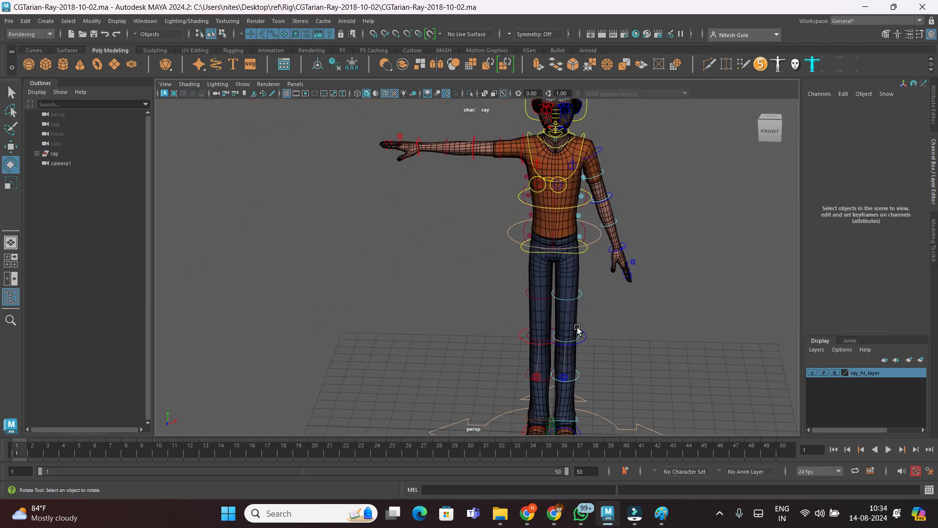
{"action": "left_click_drag", "start_coordinate": [591, 293], "coordinate": [562, 283], "text": "alt"}
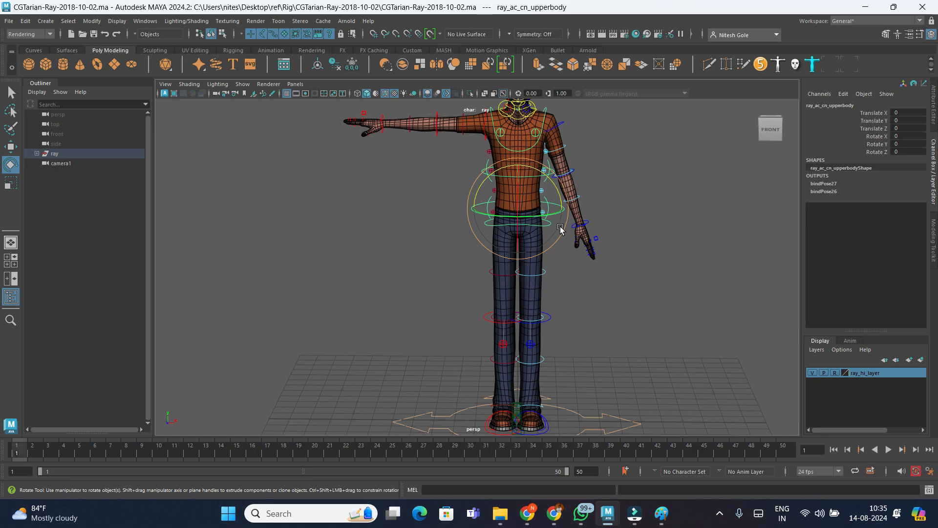
{"action": "key", "text": "w"}
{"action": "left_click_drag", "start_coordinate": [518, 178], "coordinate": [519, 182]}
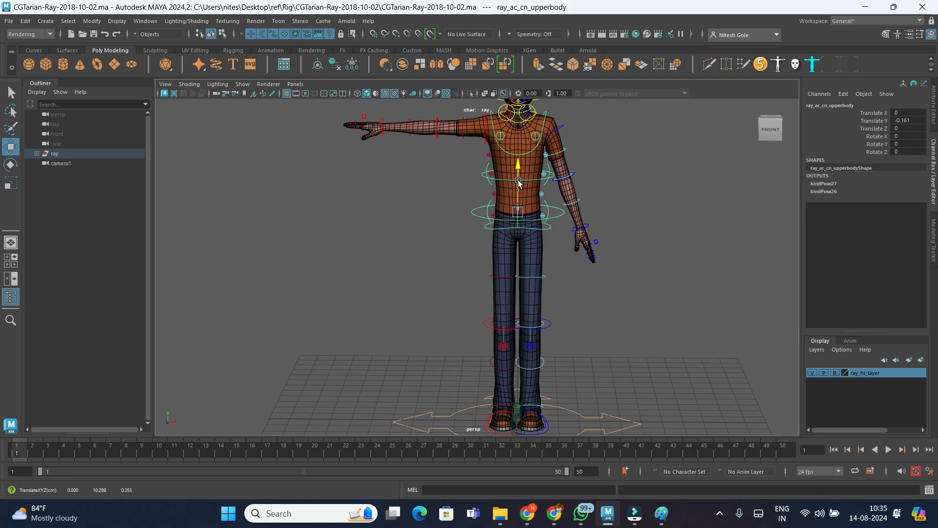
{"action": "left_click", "coordinate": [656, 272]}
{"action": "left_click", "coordinate": [561, 213]}
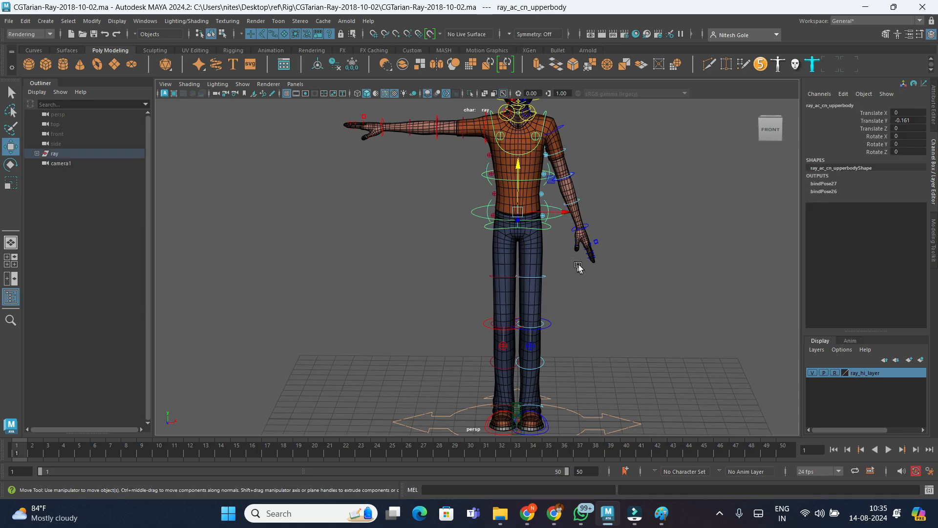
- Rotate the left foot IK control outward to about 35 degrees on Y
{"action": "left_click_drag", "start_coordinate": [569, 276], "coordinate": [522, 288], "text": "alt"}
{"action": "right_click_drag", "start_coordinate": [523, 288], "coordinate": [552, 323], "text": "alt"}
{"action": "left_click_drag", "start_coordinate": [542, 378], "coordinate": [512, 341], "text": "alt"}
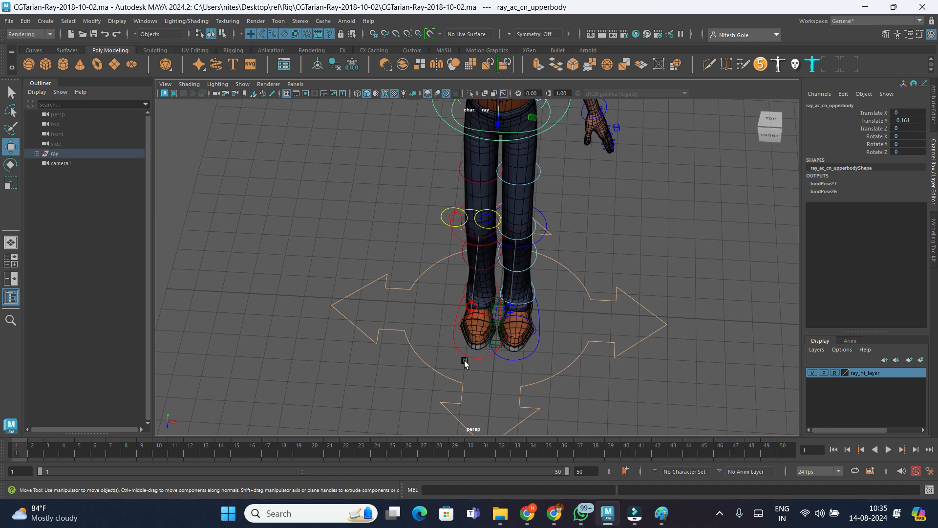
{"action": "left_click", "coordinate": [529, 359]}
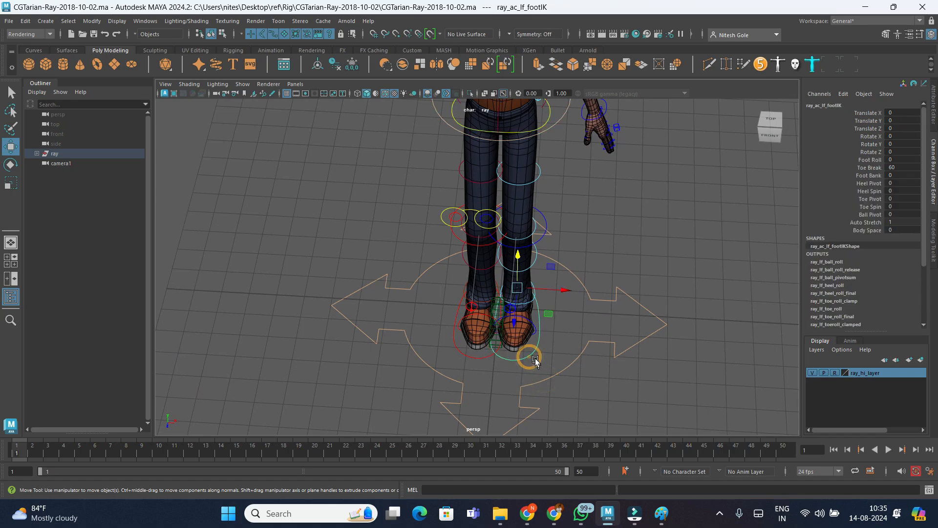
{"action": "key", "text": "e"}
{"action": "left_click_drag", "start_coordinate": [534, 322], "coordinate": [553, 321]}
- Rotate the right foot IK control to about -29 degrees on Y and move it to about -0.34 on X and 0.6 on Z
{"action": "left_click", "coordinate": [483, 365]}
{"action": "left_click", "coordinate": [480, 359]}
{"action": "left_click_drag", "start_coordinate": [498, 317], "coordinate": [473, 315]}
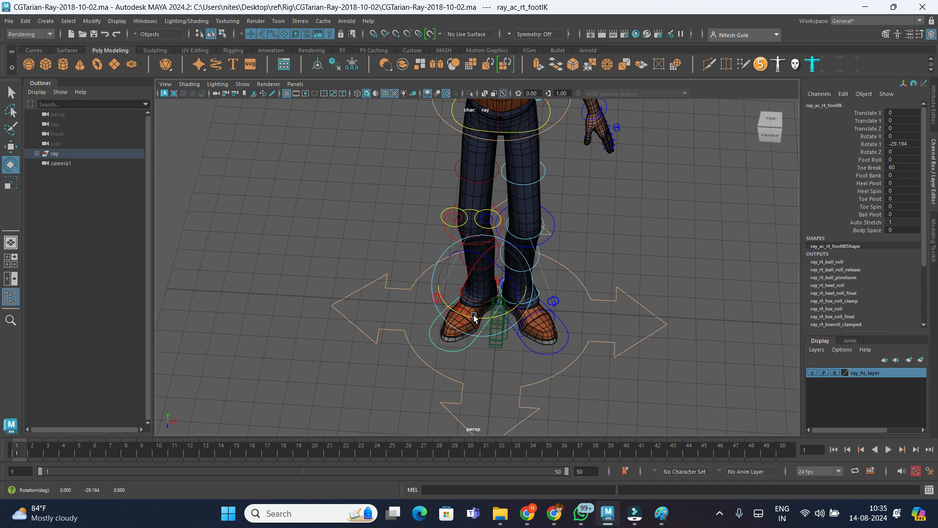
{"action": "key", "text": "w"}
{"action": "left_click_drag", "start_coordinate": [474, 300], "coordinate": [469, 322]}
- Move the left foot IK control back to about -0.16 on Z, adjust it sideways, and clear the selection
{"action": "left_click", "coordinate": [565, 341]}
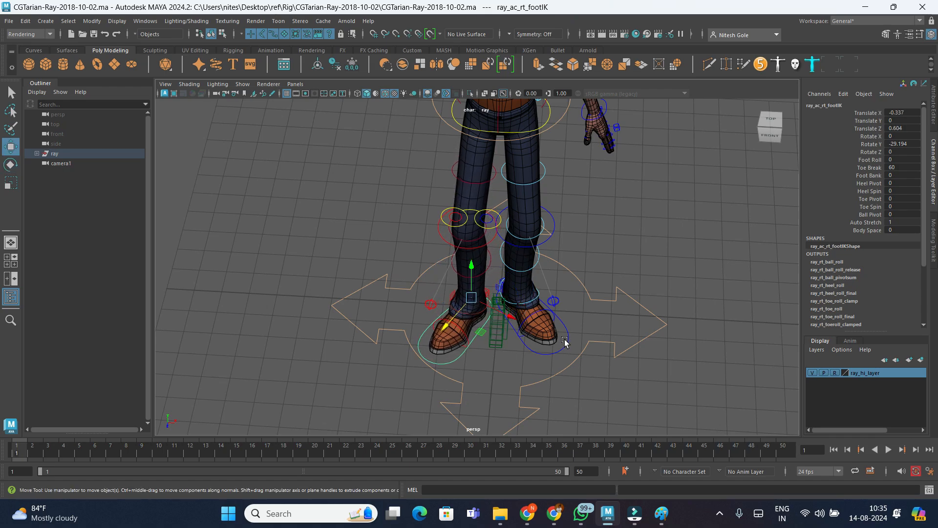
{"action": "left_click_drag", "start_coordinate": [565, 345], "coordinate": [587, 313], "text": "alt"}
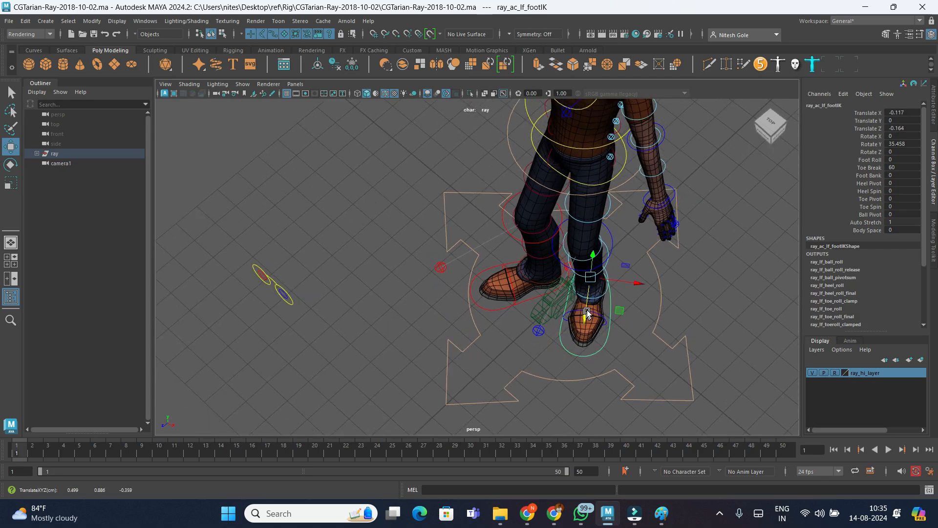
{"action": "left_click_drag", "start_coordinate": [622, 282], "coordinate": [627, 283]}
{"action": "left_click", "coordinate": [652, 264]}
{"action": "scroll", "coordinate": [655, 316], "scroll_direction": "down", "scroll_amount": 1}
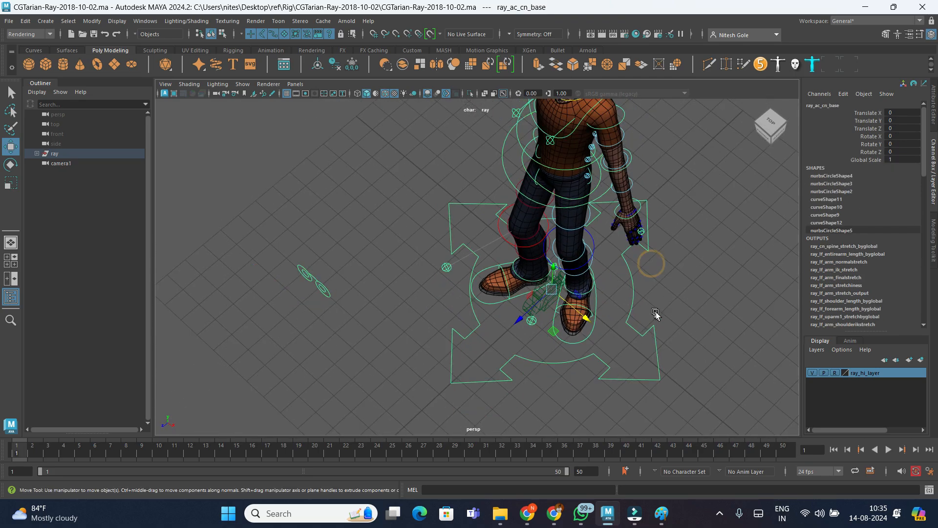
{"action": "left_click", "coordinate": [729, 316]}
- Move the left and right leg pole controls outward, placing the right one at about -1.35 on X, and clear the selection
{"action": "left_click_drag", "start_coordinate": [573, 295], "coordinate": [567, 274], "text": "alt"}
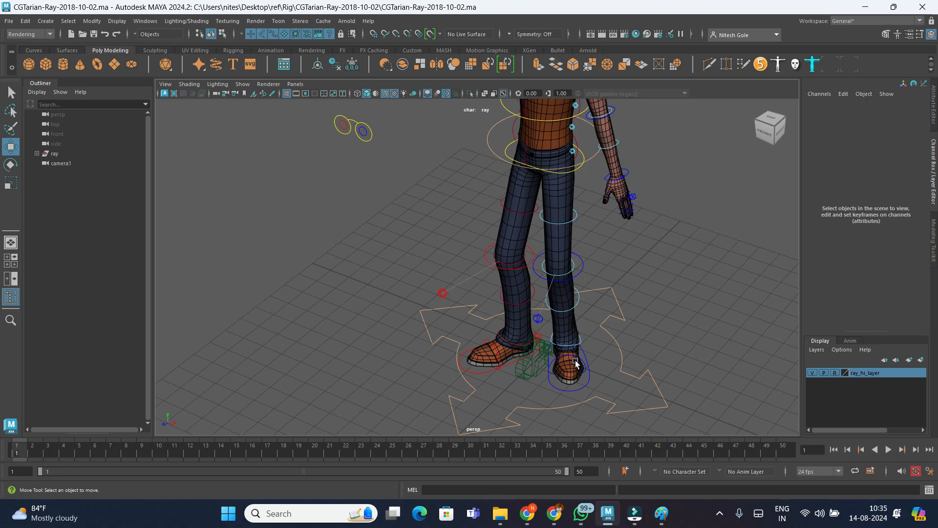
{"action": "left_click", "coordinate": [539, 319]}
{"action": "left_click_drag", "start_coordinate": [539, 319], "coordinate": [571, 327], "text": "alt"}
{"action": "left_click", "coordinate": [442, 287]}
{"action": "left_click_drag", "start_coordinate": [442, 287], "coordinate": [407, 280]}
{"action": "left_click_drag", "start_coordinate": [473, 271], "coordinate": [457, 228], "text": "alt"}
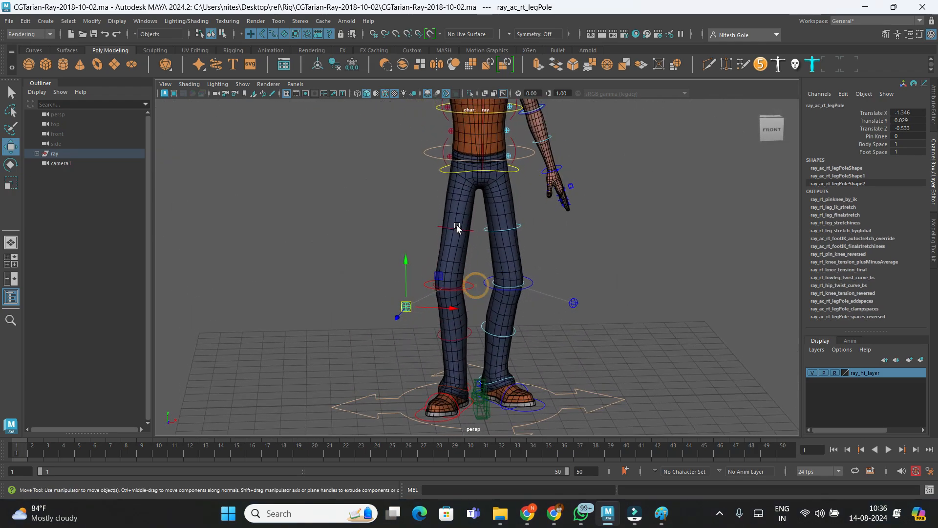
{"action": "left_click", "coordinate": [671, 279]}
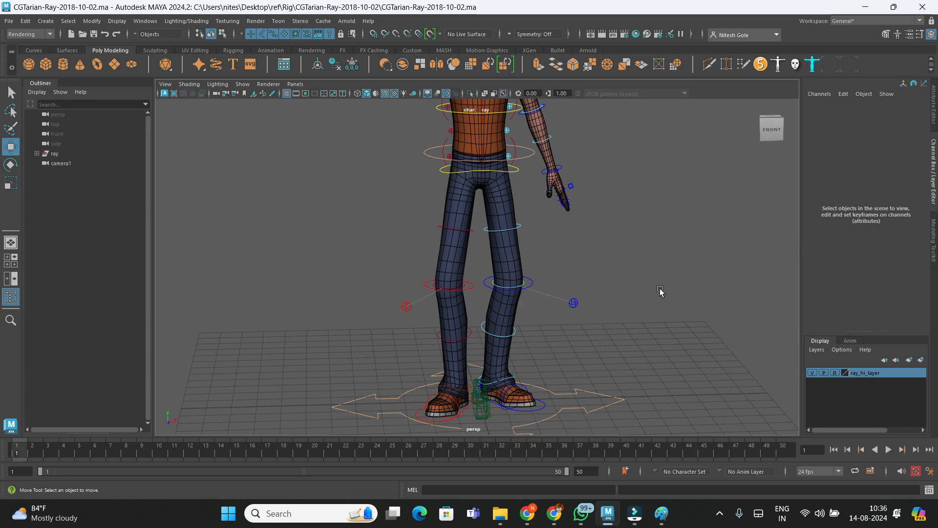
- Shift the upper body control sideways to about 0.33 on X and clear the selection
{"action": "left_click", "coordinate": [528, 157]}
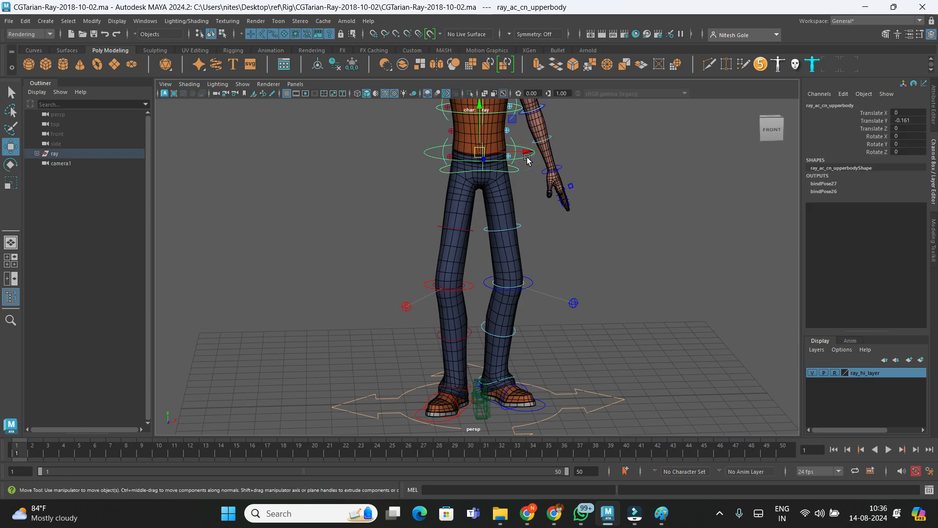
{"action": "left_click_drag", "start_coordinate": [527, 154], "coordinate": [536, 156]}
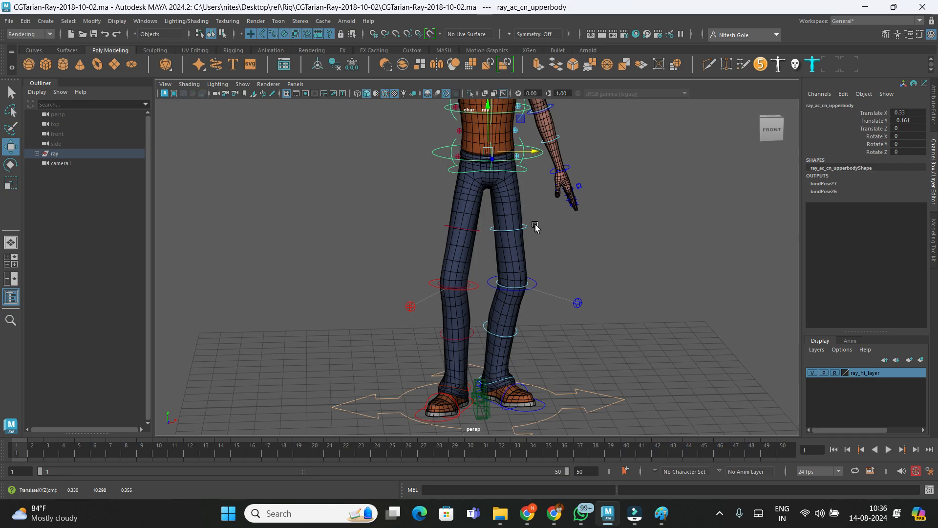
{"action": "left_click_drag", "start_coordinate": [527, 228], "coordinate": [401, 255], "text": "alt"}
{"action": "left_click_drag", "start_coordinate": [541, 202], "coordinate": [560, 237]}
{"action": "left_click", "coordinate": [650, 276]}
{"action": "middle_click_drag", "start_coordinate": [543, 211], "coordinate": [566, 243], "text": "alt"}
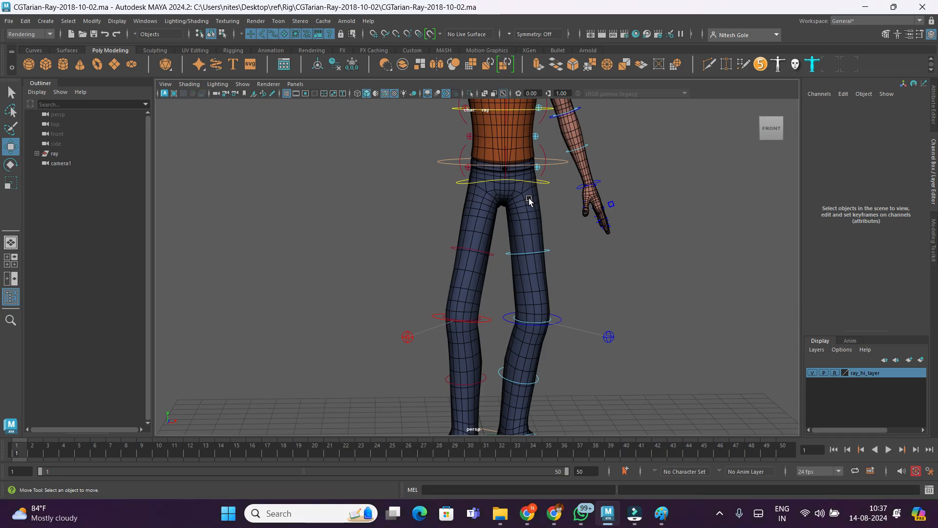
- Tilt the hips by rotating the pelvis IK control to about 9.8 degrees on Z
{"action": "left_click", "coordinate": [477, 182]}
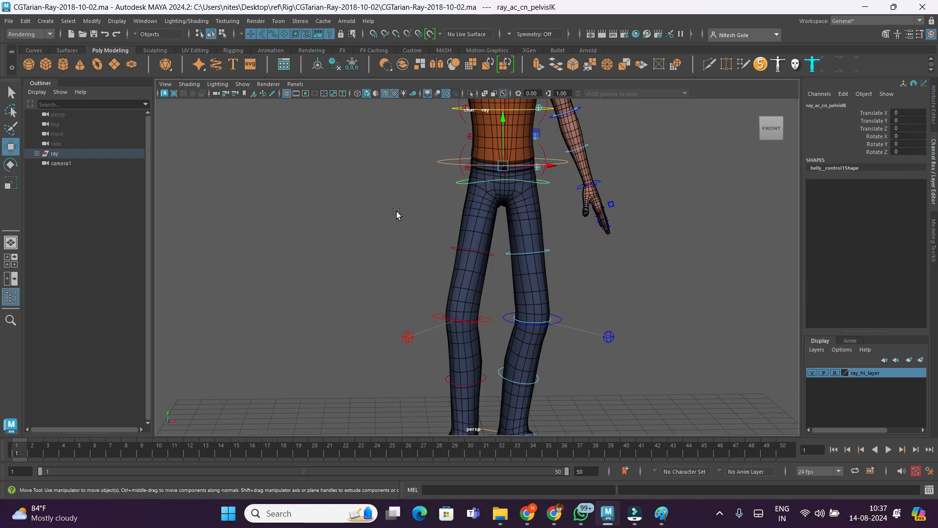
{"action": "key", "text": "e"}
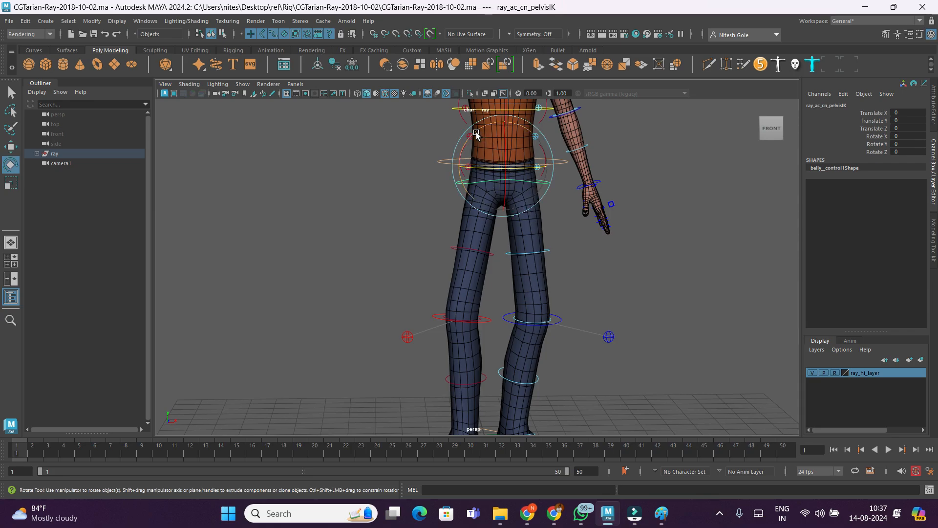
{"action": "left_click_drag", "start_coordinate": [478, 133], "coordinate": [474, 141]}
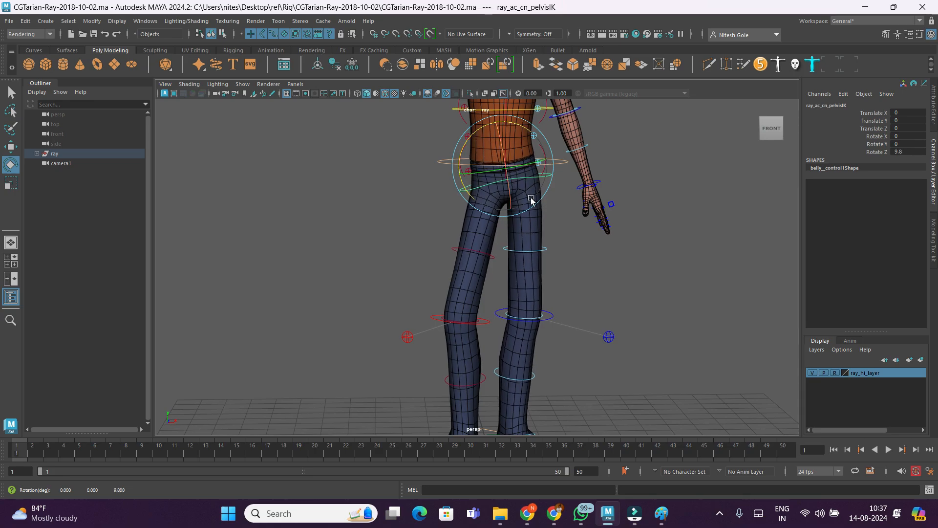
{"action": "scroll", "coordinate": [567, 252], "scroll_direction": "down", "scroll_amount": 5}
{"action": "left_click_drag", "start_coordinate": [567, 252], "coordinate": [570, 182], "text": "alt"}
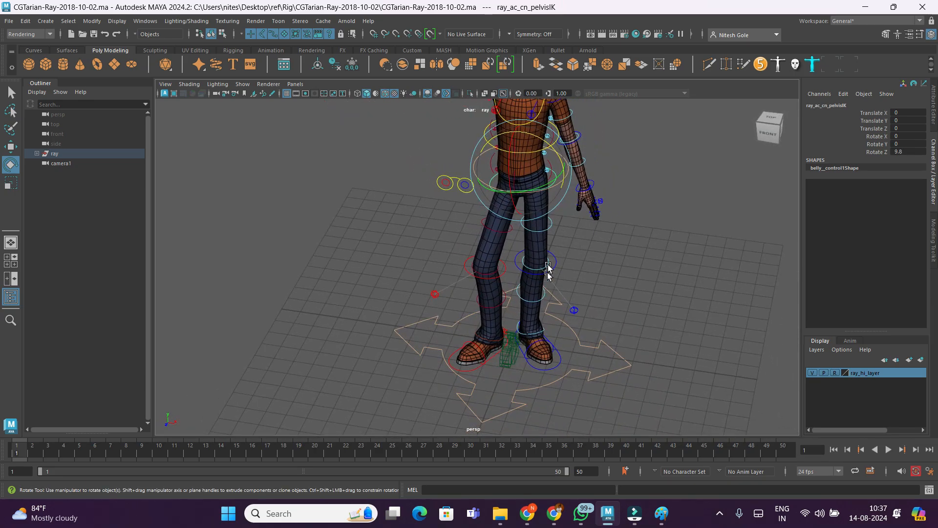
{"action": "scroll", "coordinate": [541, 206], "scroll_direction": "up", "scroll_amount": 3}
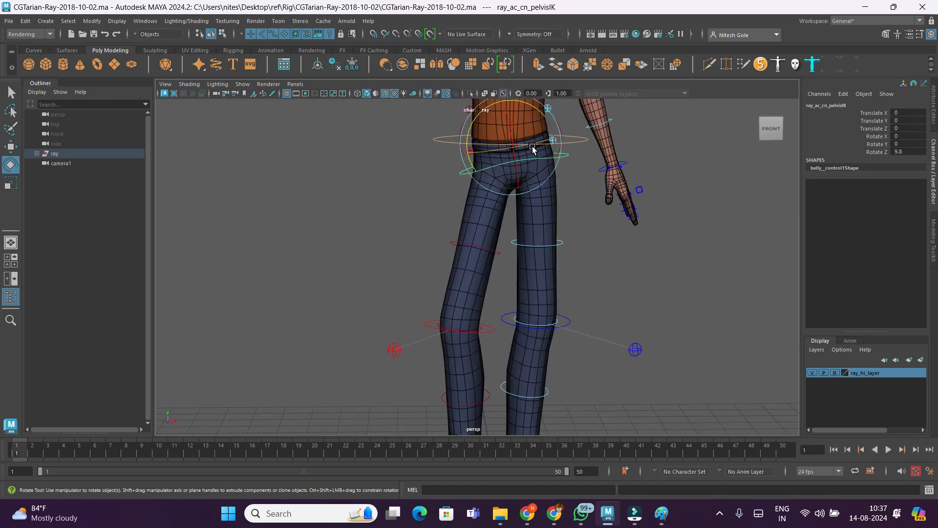
- Twist the pelvis IK control to about -3.25 degrees on Y, working from the front view
{"action": "left_click_drag", "start_coordinate": [532, 148], "coordinate": [588, 196], "text": "alt"}
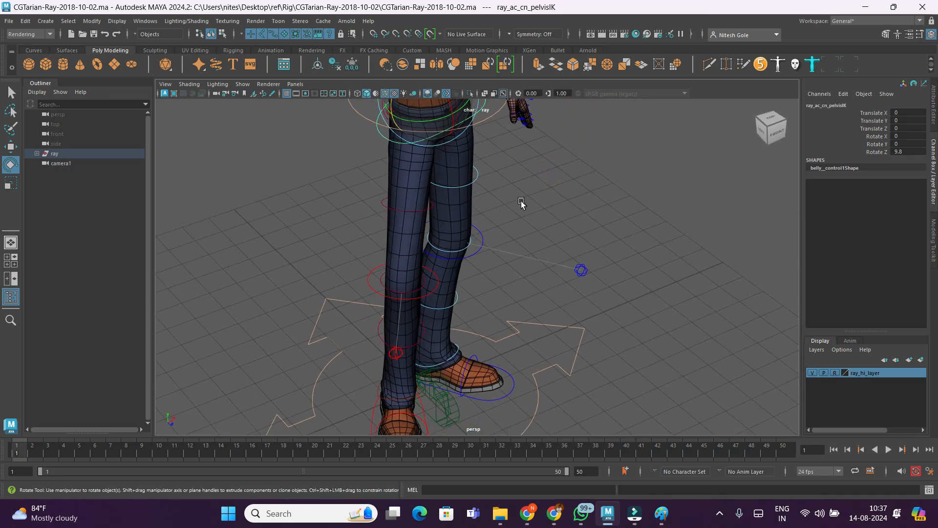
{"action": "middle_click_drag", "start_coordinate": [521, 204], "coordinate": [562, 370], "text": "alt"}
{"action": "left_click_drag", "start_coordinate": [490, 295], "coordinate": [530, 286], "text": "alt"}
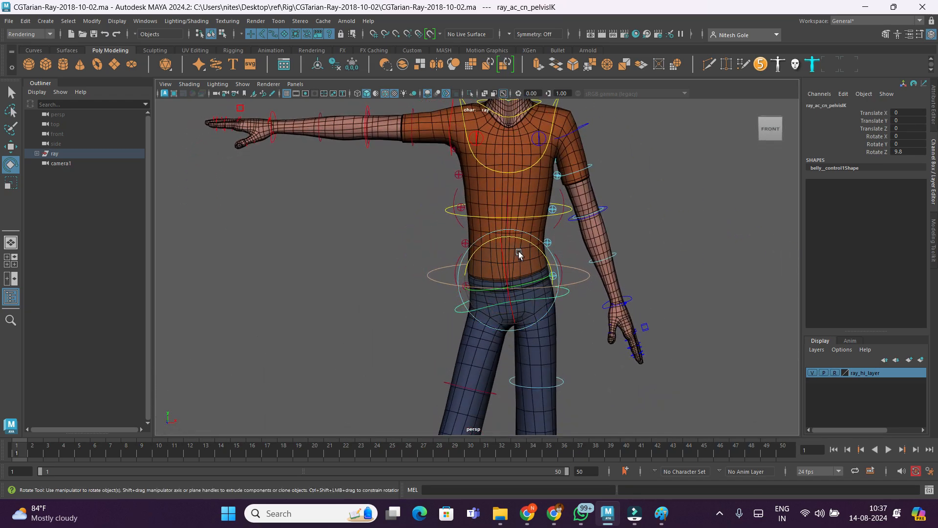
{"action": "left_click_drag", "start_coordinate": [536, 283], "coordinate": [535, 283]}
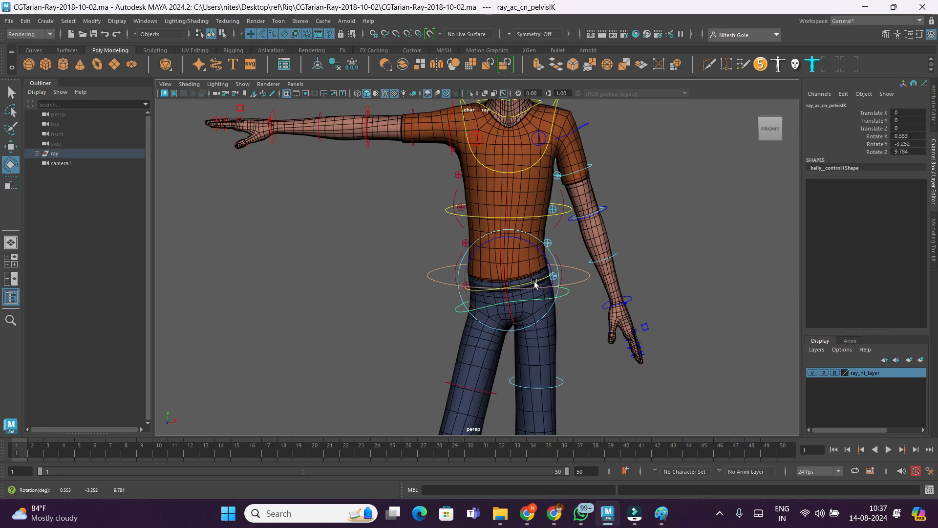
- Set the Rotate Tool's axis orientation to World and try rotating the pelvis IK control to about 27 degrees on Z
{"action": "left_click", "coordinate": [920, 36]}
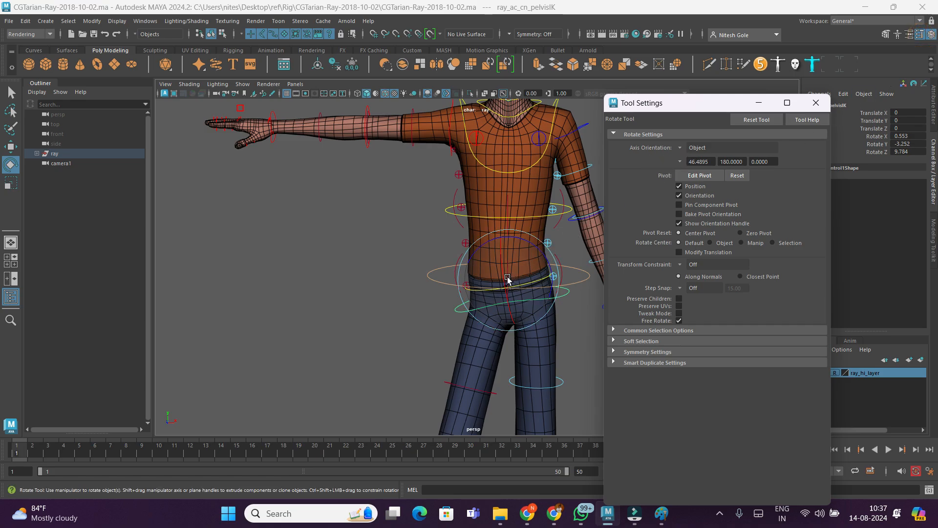
{"action": "left_click_drag", "start_coordinate": [537, 304], "coordinate": [538, 295], "text": "alt"}
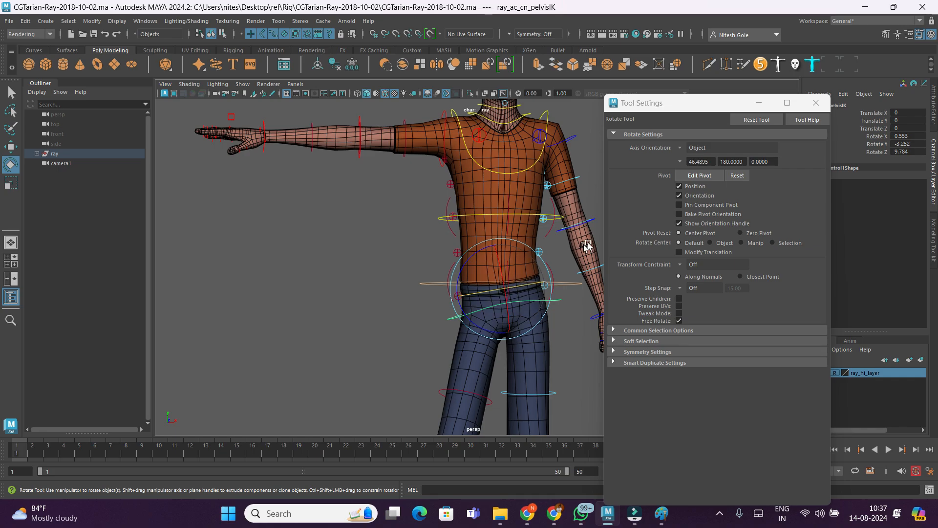
{"action": "left_click", "coordinate": [680, 148]}
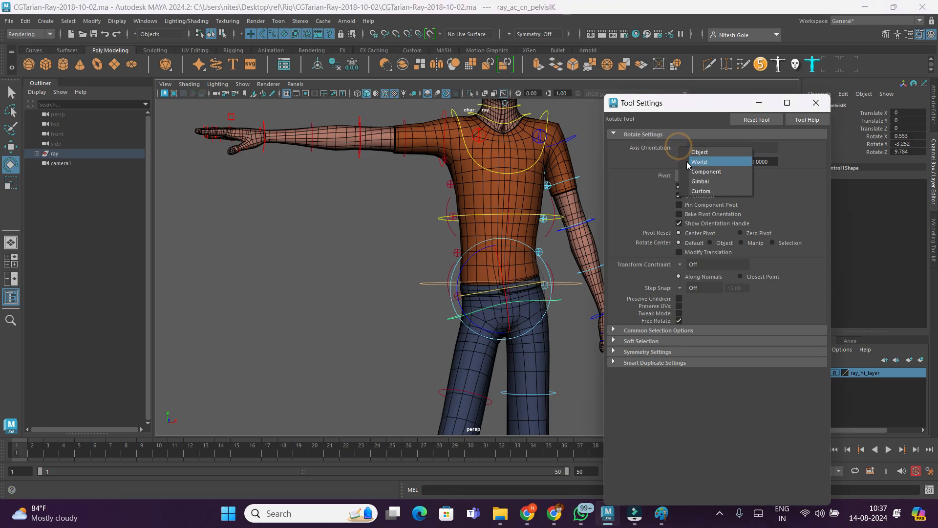
{"action": "left_click", "coordinate": [698, 162]}
{"action": "scroll", "coordinate": [532, 323], "scroll_direction": "down", "scroll_amount": 6}
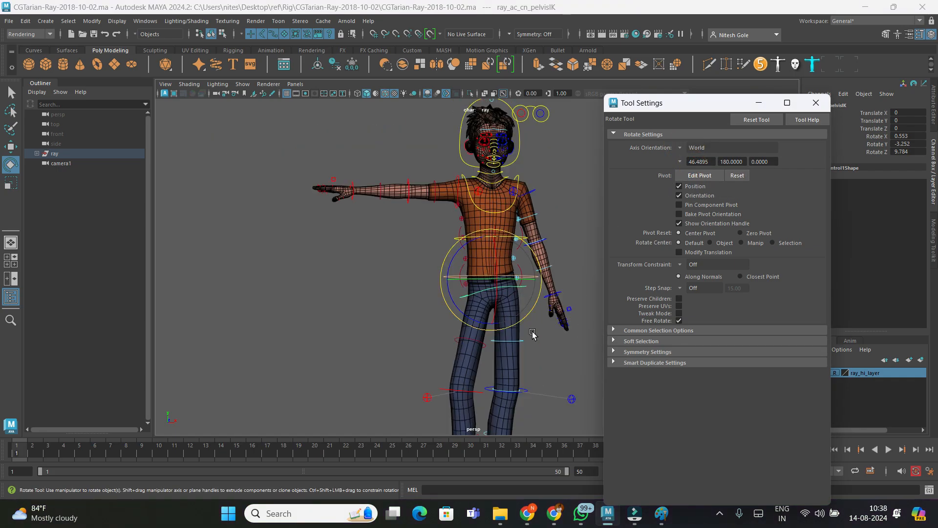
{"action": "left_click_drag", "start_coordinate": [533, 342], "coordinate": [498, 241], "text": "alt"}
{"action": "scroll", "coordinate": [502, 334], "scroll_direction": "up", "scroll_amount": 4}
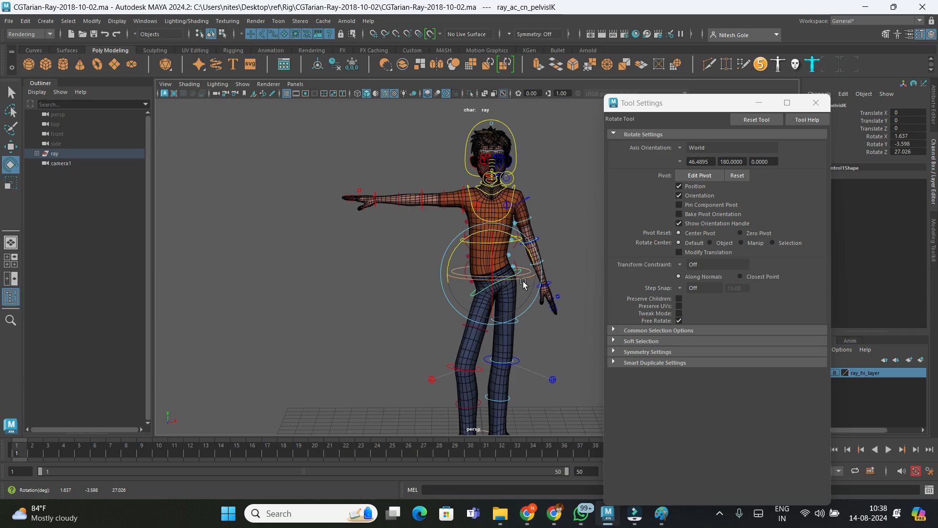
- Undo the last pelvis rotation, set the Rotate Tool's axis orientation back to Object and close its settings
{"action": "key", "text": "ctrl+z"}
{"action": "left_click", "coordinate": [679, 148]}
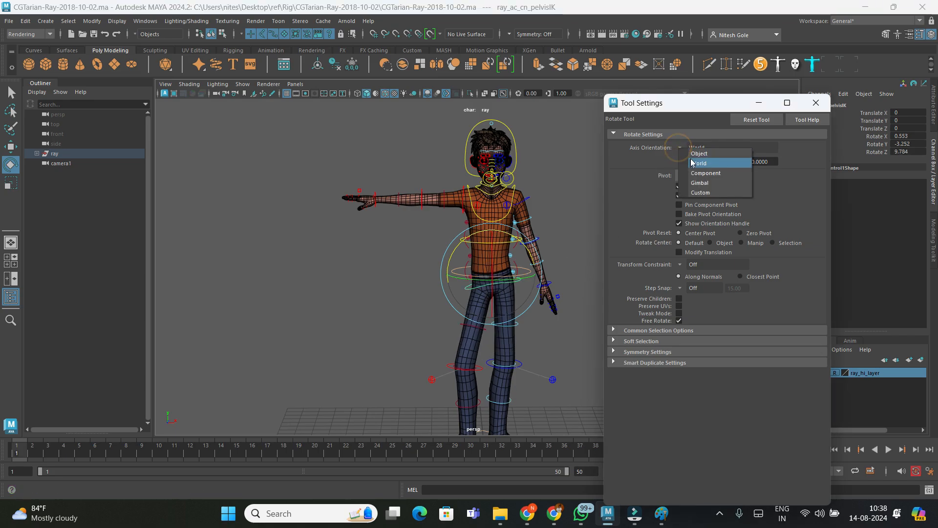
{"action": "left_click", "coordinate": [699, 154]}
{"action": "scroll", "coordinate": [509, 299], "scroll_direction": "up", "scroll_amount": 3}
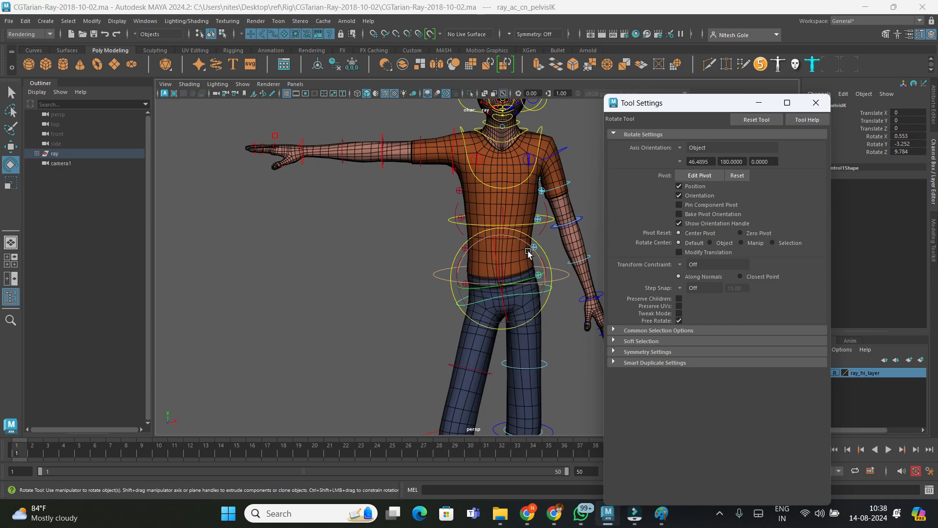
{"action": "left_click", "coordinate": [816, 103]}
- Move the right foot IK control farther outward to about -0.79 on X and 0.58 on Z
{"action": "left_click_drag", "start_coordinate": [594, 310], "coordinate": [604, 327], "text": "alt"}
{"action": "left_click", "coordinate": [636, 280]}
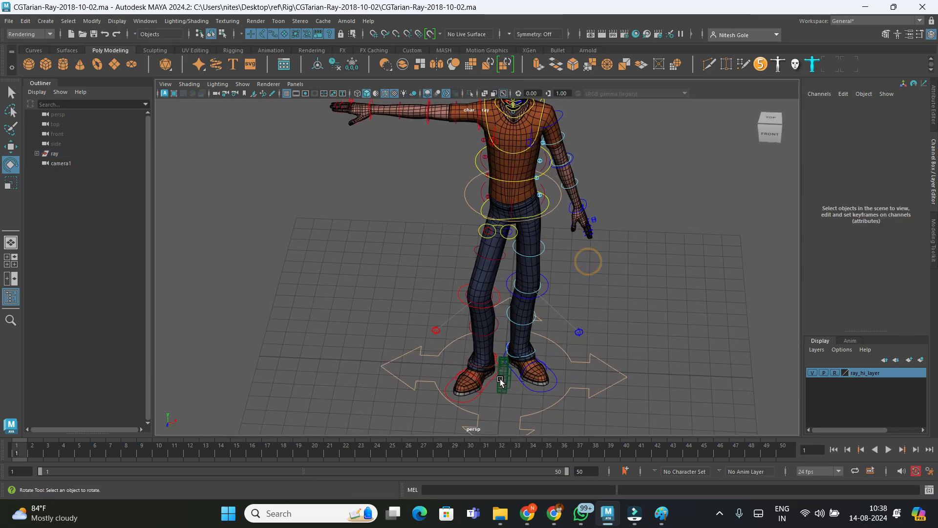
{"action": "left_click_drag", "start_coordinate": [488, 380], "coordinate": [496, 385], "text": "alt"}
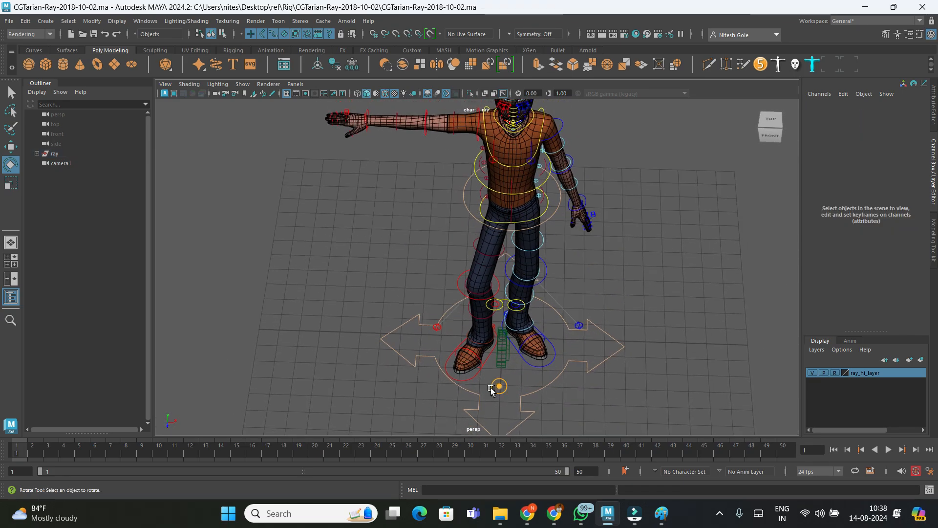
{"action": "left_click", "coordinate": [487, 361]}
{"action": "key", "text": "w"}
{"action": "left_click_drag", "start_coordinate": [534, 308], "coordinate": [533, 287], "text": "alt"}
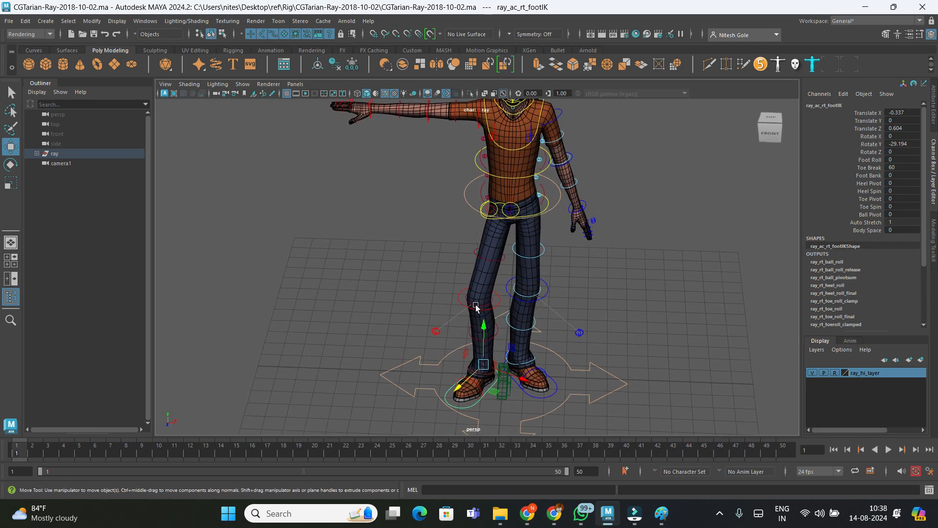
{"action": "left_click_drag", "start_coordinate": [497, 325], "coordinate": [496, 301], "text": "alt"}
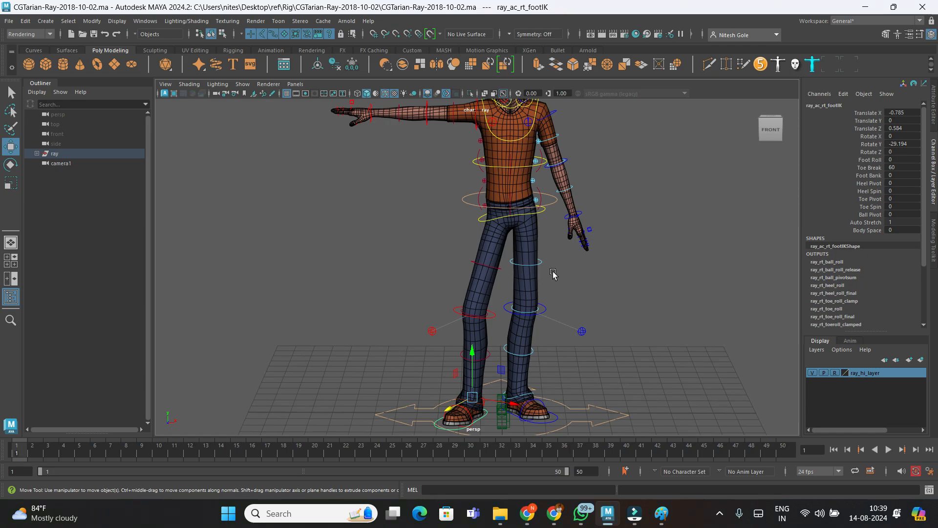
- Rotate the lower spine FK control to about 2.6 degrees on X and -0.43 degrees on Z
{"action": "left_click_drag", "start_coordinate": [559, 340], "coordinate": [551, 314], "text": "alt"}
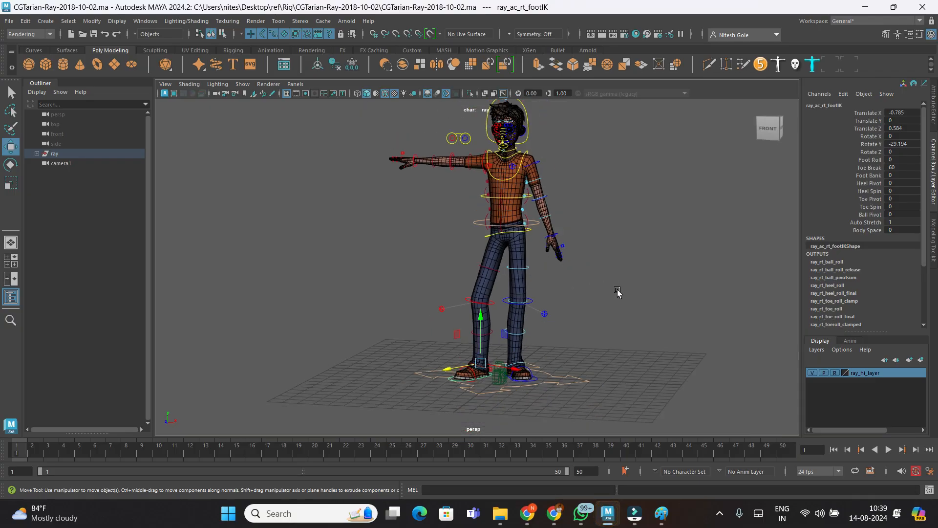
{"action": "scroll", "coordinate": [593, 292], "scroll_direction": "up", "scroll_amount": 8}
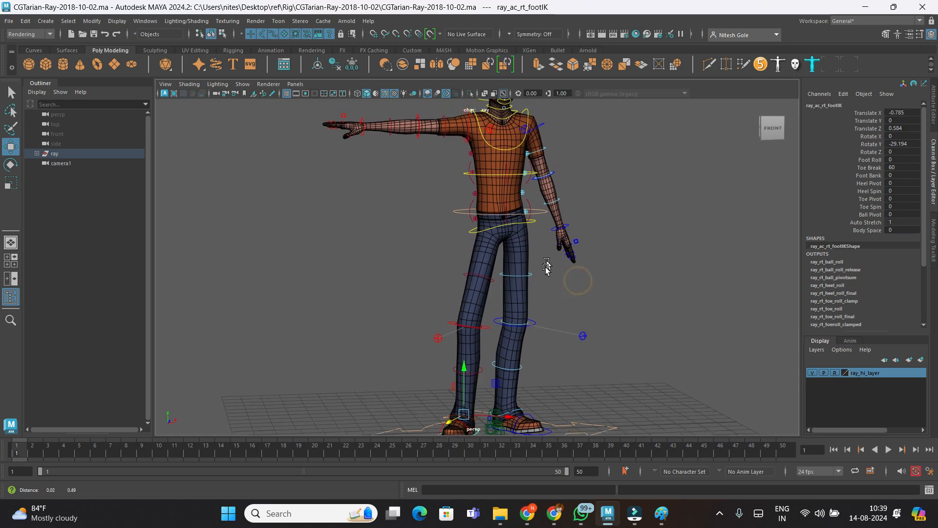
{"action": "scroll", "coordinate": [530, 298], "scroll_direction": "up", "scroll_amount": 3}
{"action": "left_click_drag", "start_coordinate": [520, 295], "coordinate": [549, 257], "text": "alt"}
{"action": "left_click", "coordinate": [550, 254]}
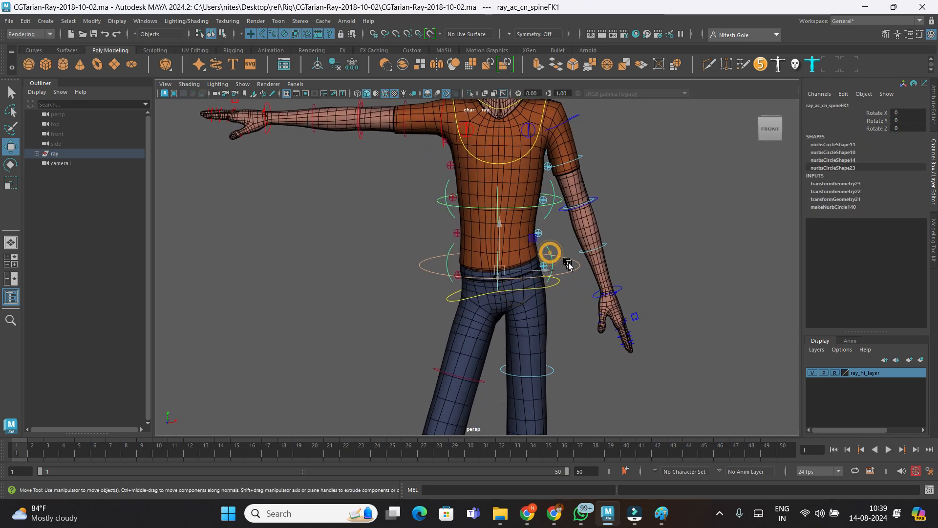
{"action": "left_click_drag", "start_coordinate": [551, 259], "coordinate": [551, 266], "text": "alt"}
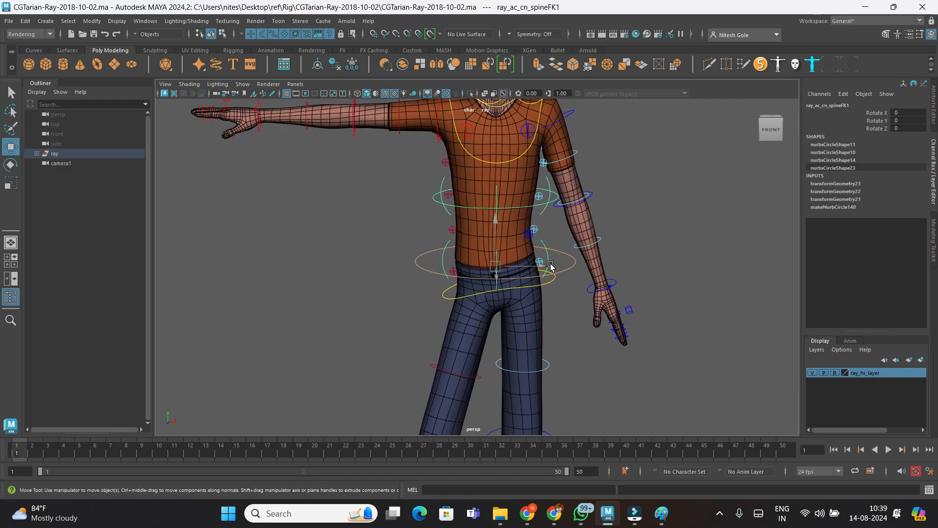
{"action": "key", "text": "e"}
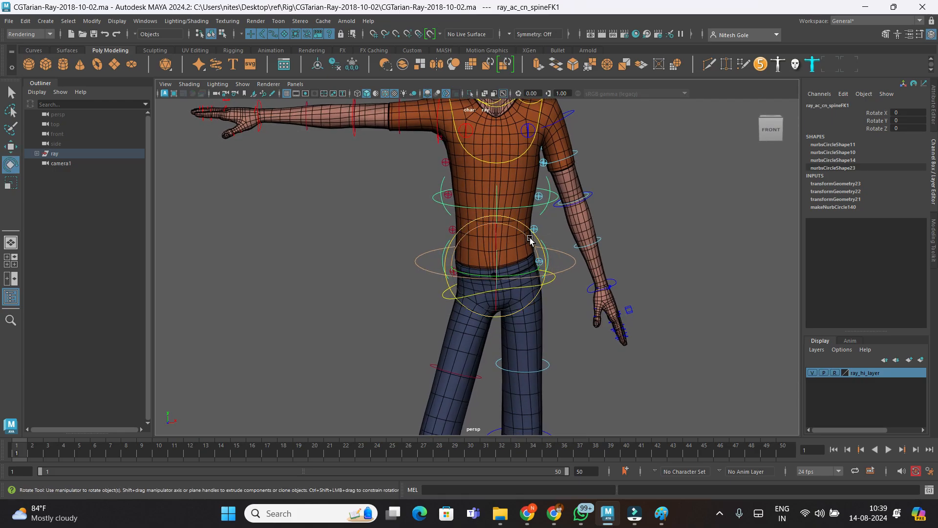
{"action": "left_click_drag", "start_coordinate": [532, 234], "coordinate": [498, 238]}
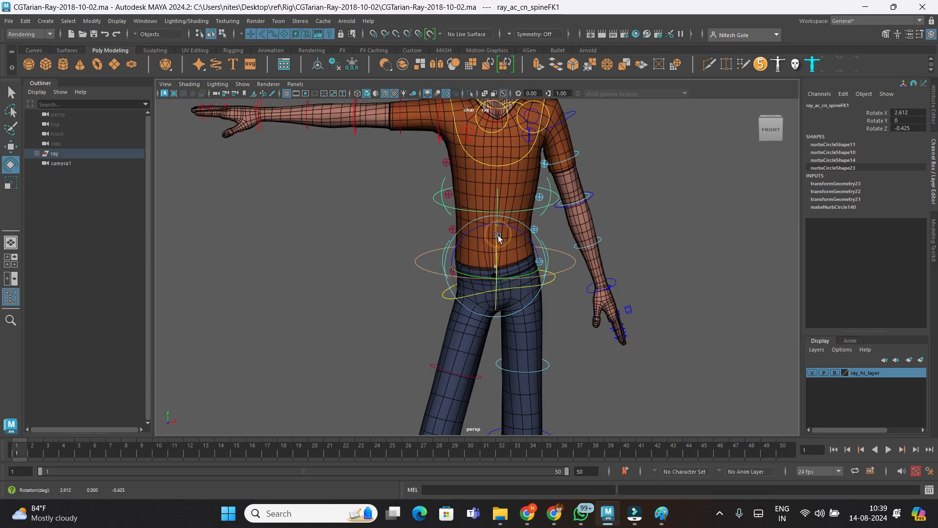
- Bend the upper spine FK control to about 1.27 degrees and the chest control to about 1.26 degrees on X
{"action": "left_click", "coordinate": [678, 208]}
{"action": "left_click", "coordinate": [496, 192]}
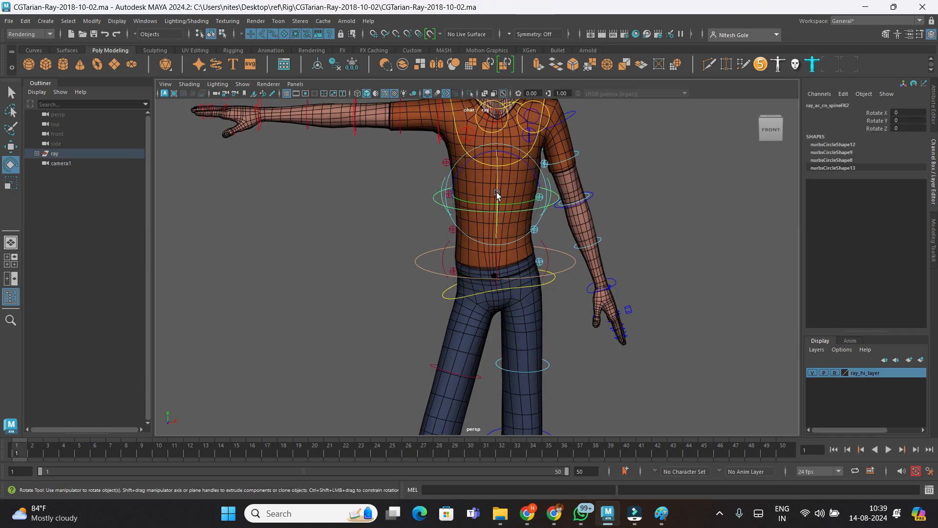
{"action": "left_click_drag", "start_coordinate": [497, 186], "coordinate": [499, 190]}
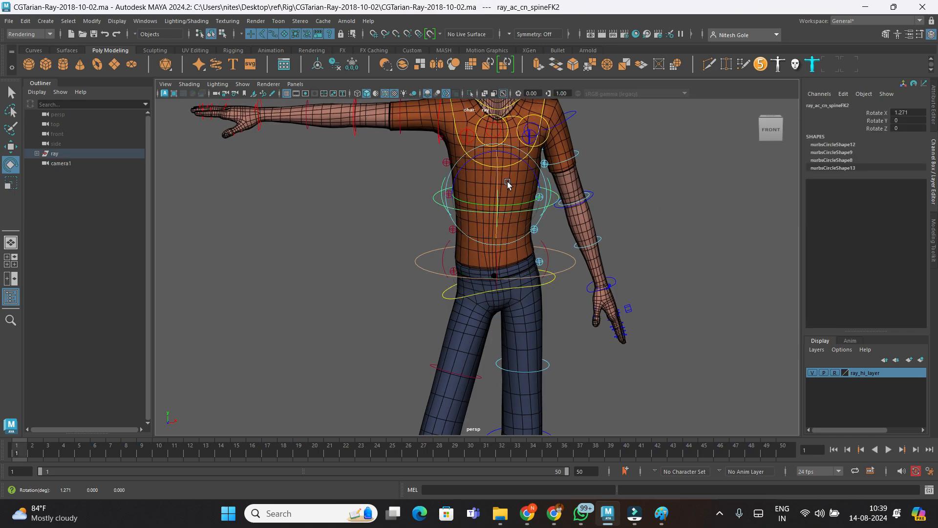
{"action": "left_click", "coordinate": [621, 200]}
{"action": "left_click", "coordinate": [496, 134]}
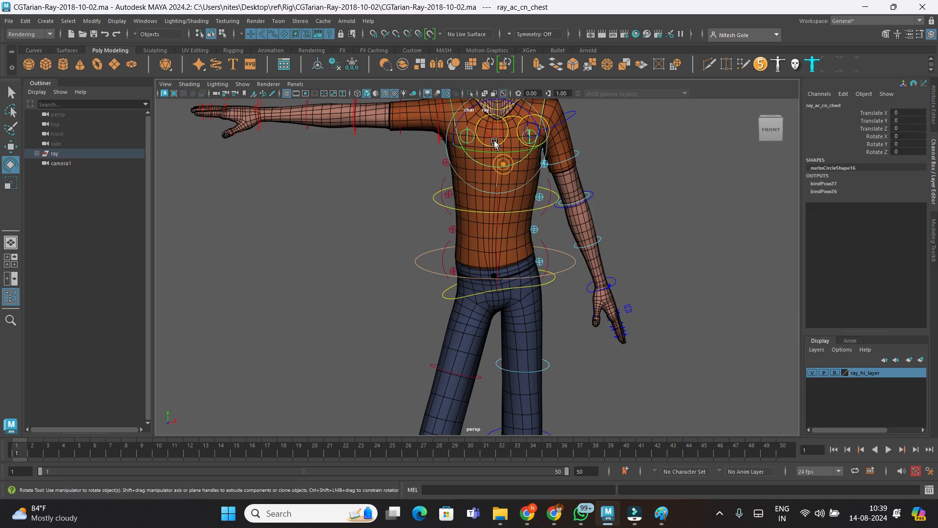
{"action": "left_click_drag", "start_coordinate": [496, 134], "coordinate": [498, 138]}
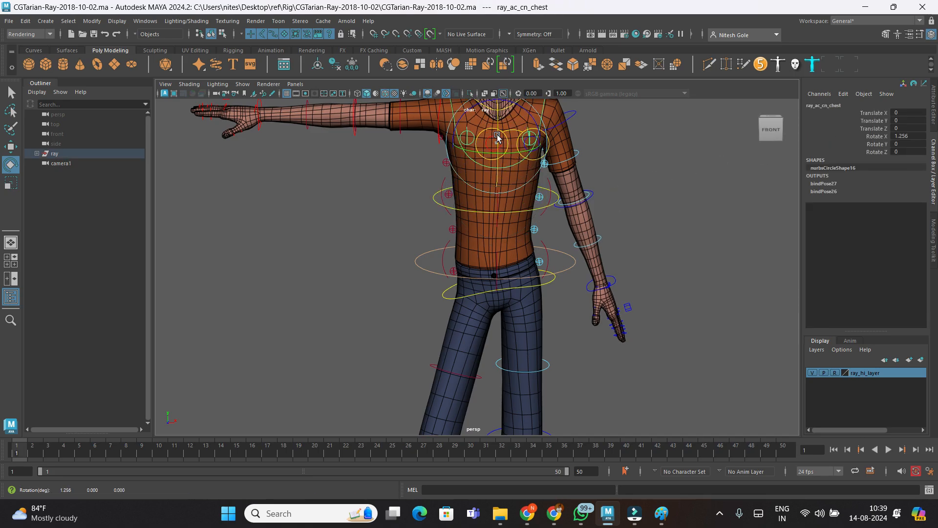
{"action": "left_click", "coordinate": [688, 242]}
- From the back view, sketch Blue Pencil guide lines across the hips and shoulders to show their opposing tilts
{"action": "scroll", "coordinate": [687, 239], "scroll_direction": "down", "scroll_amount": 3}
{"action": "left_click_drag", "start_coordinate": [688, 239], "coordinate": [577, 286], "text": "alt"}
{"action": "scroll", "coordinate": [576, 286], "scroll_direction": "up", "scroll_amount": 3}
{"action": "scroll", "coordinate": [565, 288], "scroll_direction": "down", "scroll_amount": 3}
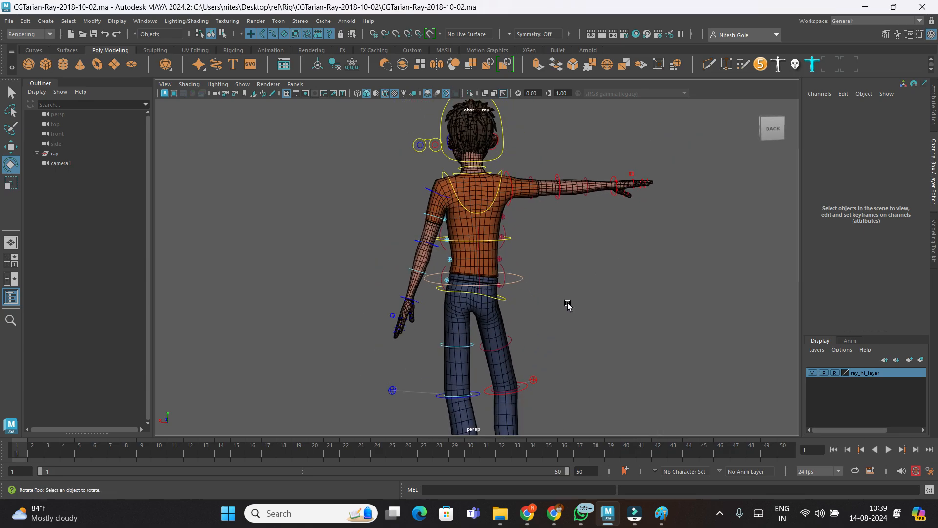
{"action": "scroll", "coordinate": [553, 296], "scroll_direction": "up", "scroll_amount": 2}
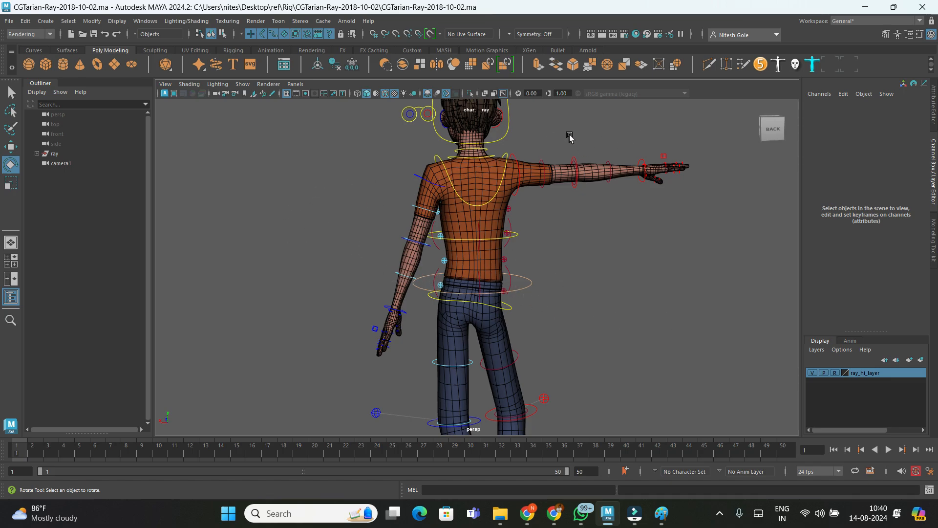
{"action": "left_click", "coordinate": [273, 93]}
{"action": "left_click_drag", "start_coordinate": [366, 253], "coordinate": [665, 332]}
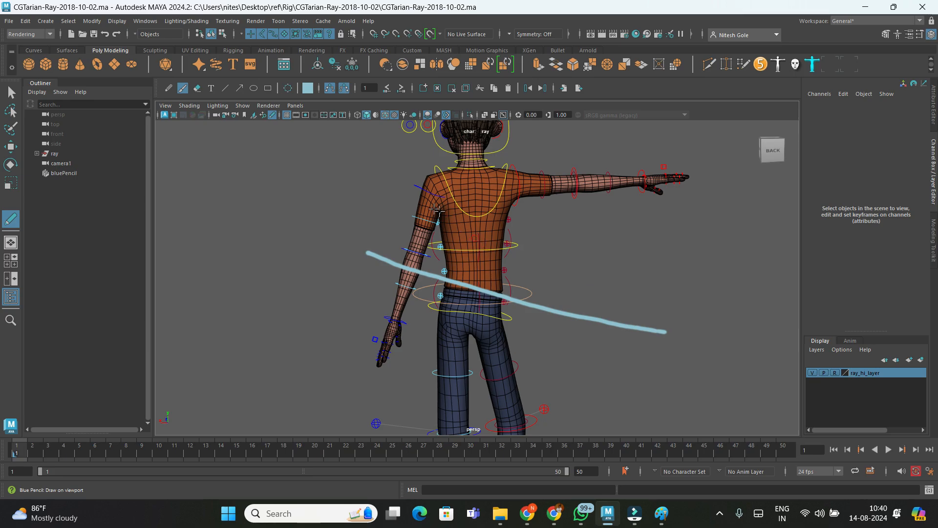
{"action": "left_click_drag", "start_coordinate": [444, 162], "coordinate": [627, 208]}
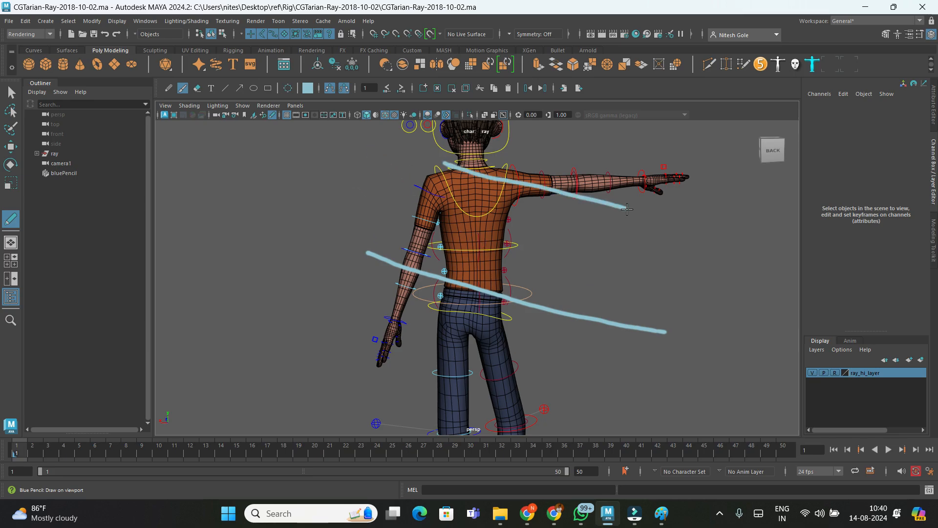
{"action": "key", "text": "ctrl+z"}
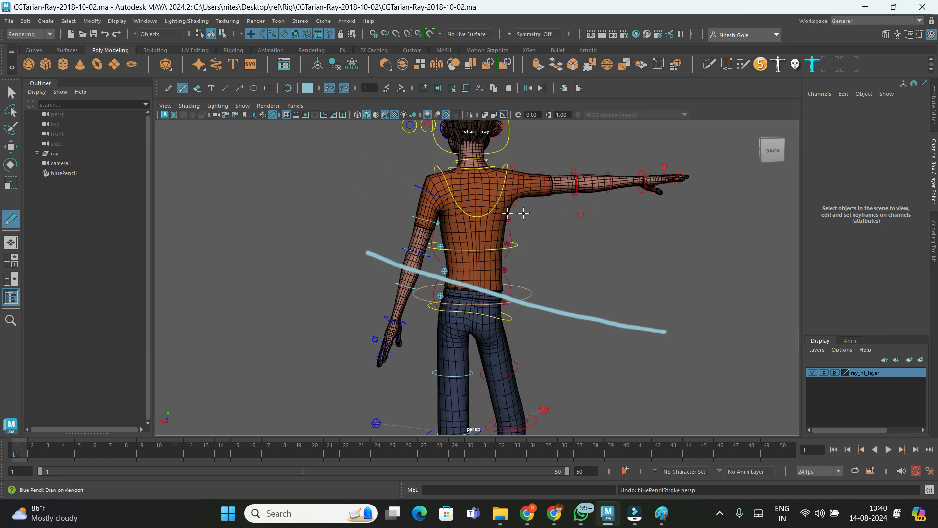
{"action": "left_click_drag", "start_coordinate": [334, 196], "coordinate": [673, 156]}
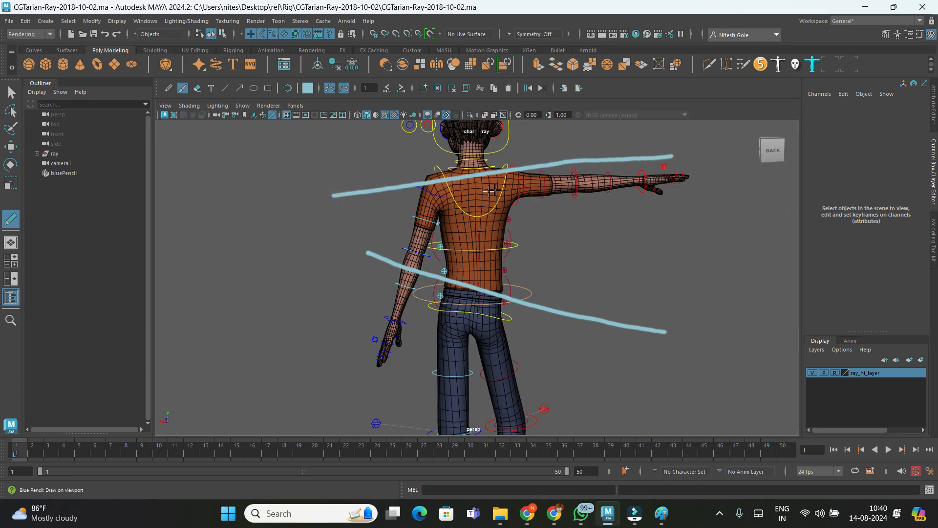
- Undo the remaining Blue Pencil guide lines and close the Blue Pencil tools
{"action": "key", "text": "ctrl+z"}
{"action": "key", "text": "ctrl+z"}
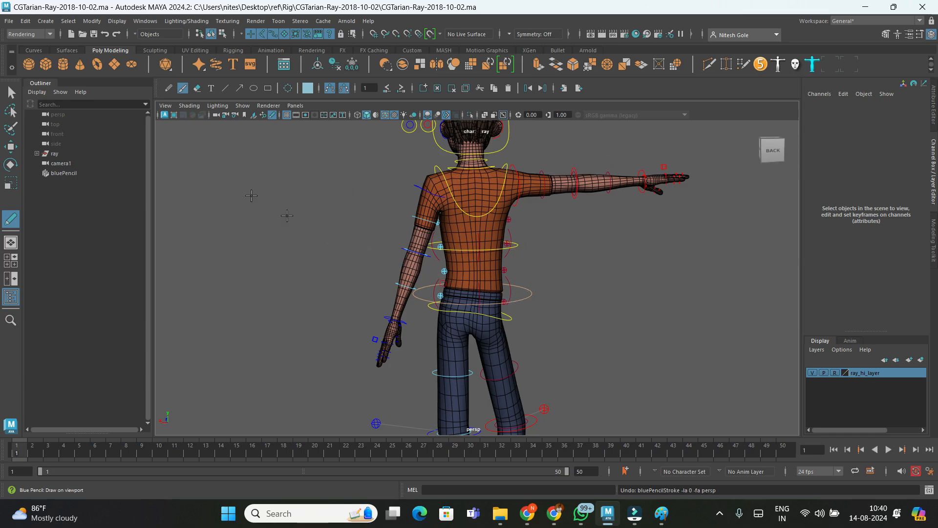
{"action": "left_click", "coordinate": [272, 115]}
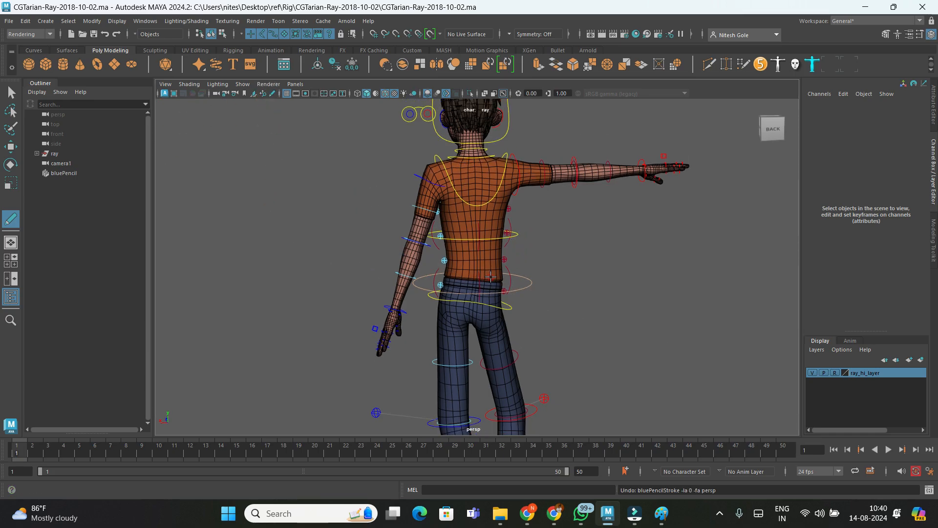
- Rotate the chest control sideways from the back view to tilt the shoulders against the hip slope
{"action": "key", "text": "q"}
{"action": "left_click", "coordinate": [494, 198]}
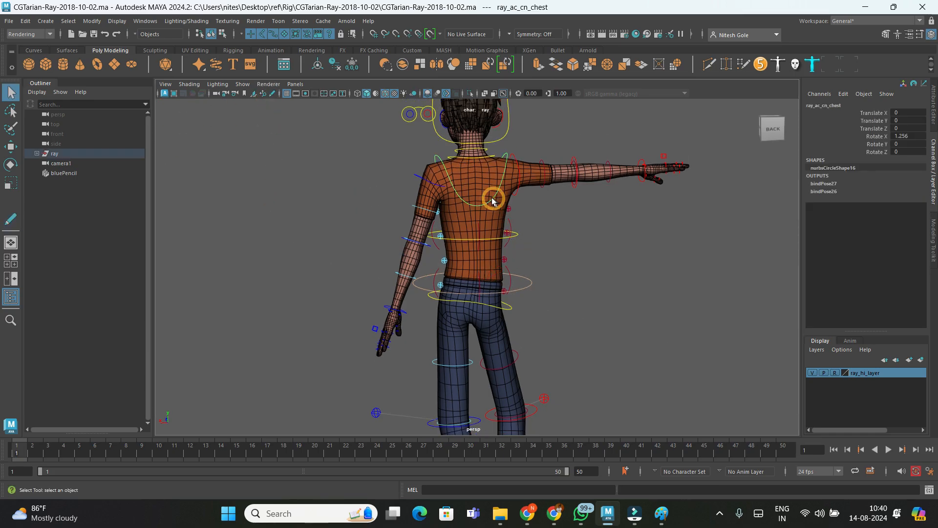
{"action": "key", "text": "e"}
{"action": "left_click_drag", "start_coordinate": [440, 217], "coordinate": [443, 163]}
{"action": "left_click", "coordinate": [580, 270]}
- Turn off wireframe on the shaded character and slightly adjust the pelvis IK control's rotation from the front view
{"action": "left_click_drag", "start_coordinate": [580, 271], "coordinate": [303, 255], "text": "alt"}
{"action": "scroll", "coordinate": [512, 308], "scroll_direction": "down", "scroll_amount": 5}
{"action": "left_click_drag", "start_coordinate": [513, 310], "coordinate": [525, 344], "text": "alt"}
{"action": "scroll", "coordinate": [521, 318], "scroll_direction": "up", "scroll_amount": 4}
{"action": "scroll", "coordinate": [621, 250], "scroll_direction": "up", "scroll_amount": 3}
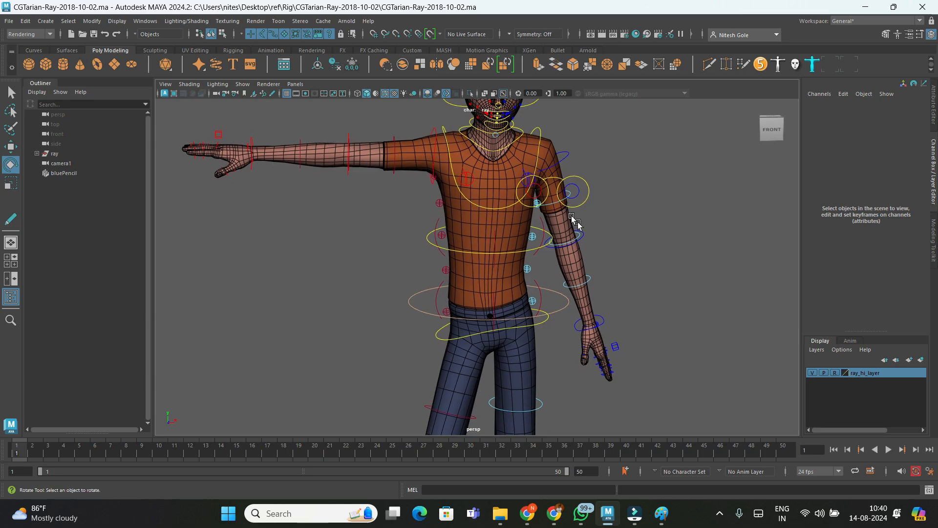
{"action": "left_click", "coordinate": [385, 93]}
{"action": "scroll", "coordinate": [636, 205], "scroll_direction": "down", "scroll_amount": 3}
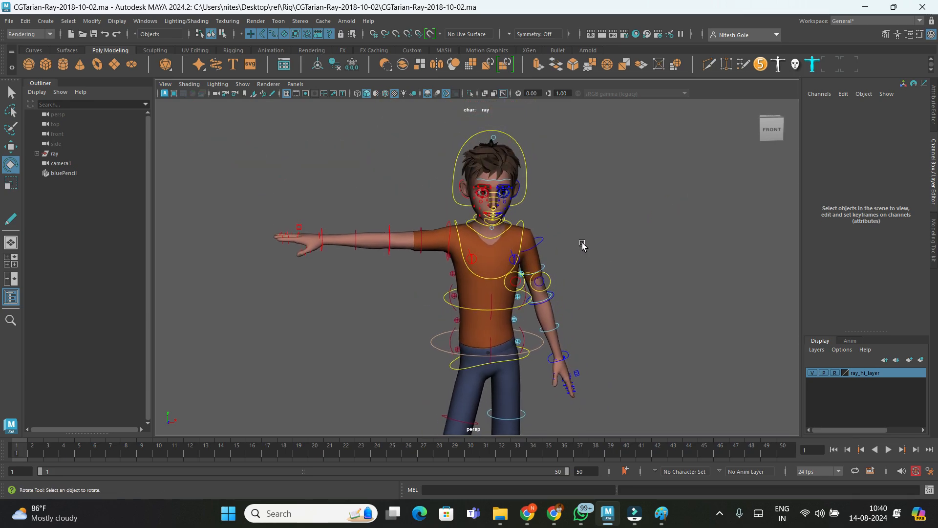
{"action": "left_click_drag", "start_coordinate": [582, 253], "coordinate": [577, 280], "text": "alt"}
{"action": "middle_click_drag", "start_coordinate": [582, 294], "coordinate": [586, 198], "text": "alt"}
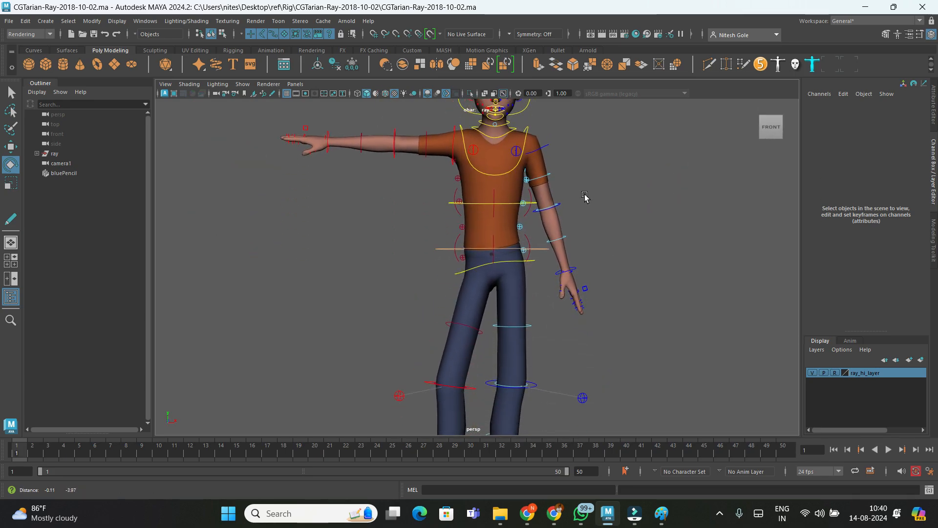
{"action": "left_click", "coordinate": [534, 262]}
{"action": "left_click_drag", "start_coordinate": [535, 229], "coordinate": [534, 227]}
{"action": "left_click", "coordinate": [693, 229]}
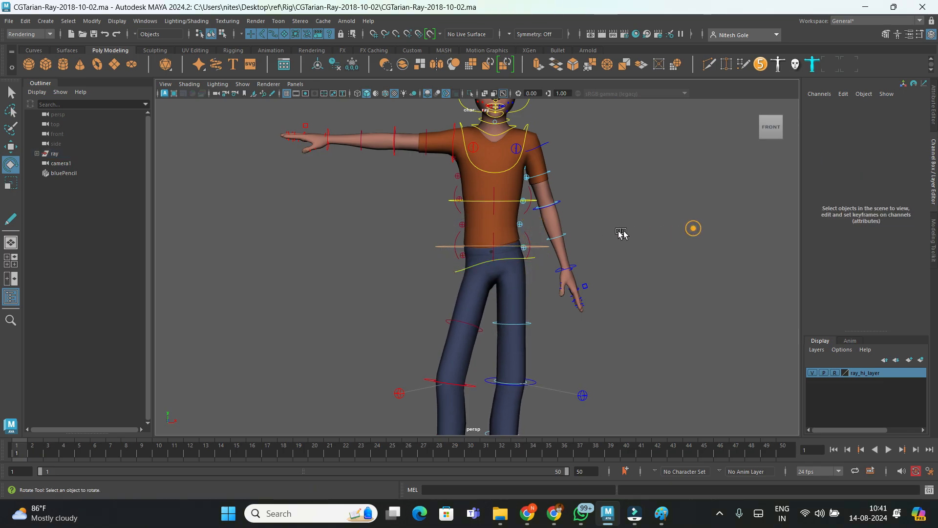
- Try the Curl attribute on the left arm settings control, undo it, and relax the fingers with Neutral at about 5
{"action": "middle_click_drag", "start_coordinate": [628, 233], "coordinate": [632, 281], "text": "alt"}
{"action": "scroll", "coordinate": [631, 281], "scroll_direction": "up", "scroll_amount": 3}
{"action": "left_click_drag", "start_coordinate": [619, 279], "coordinate": [674, 338], "text": "alt"}
{"action": "middle_click_drag", "start_coordinate": [674, 338], "coordinate": [584, 238], "text": "alt"}
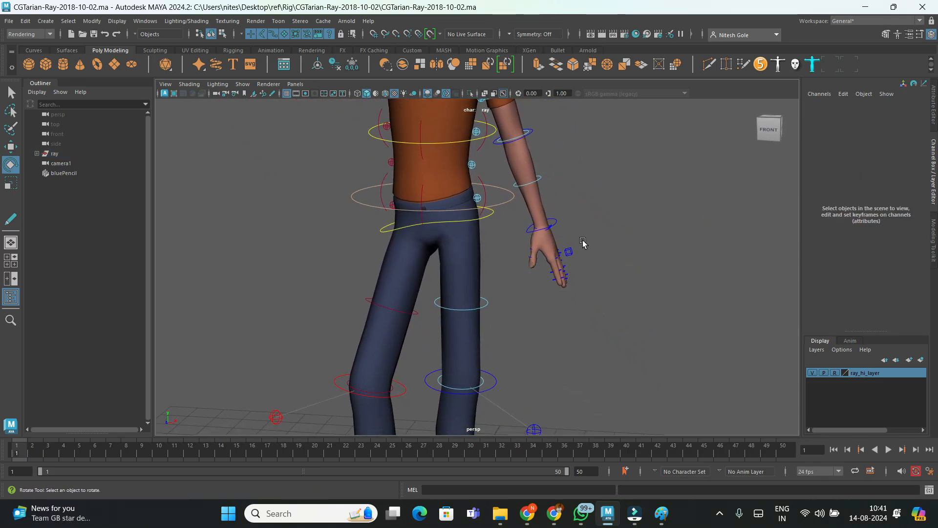
{"action": "scroll", "coordinate": [612, 277], "scroll_direction": "up", "scroll_amount": 4}
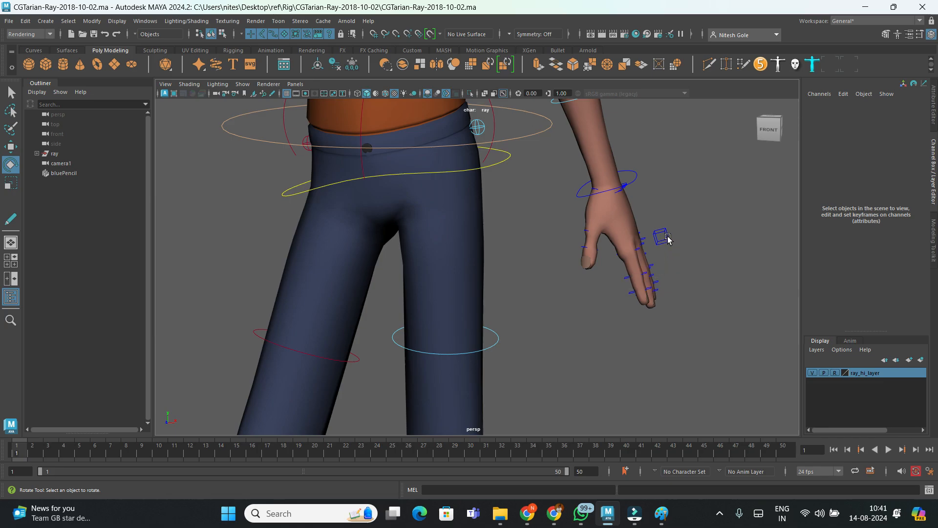
{"action": "left_click", "coordinate": [668, 239]}
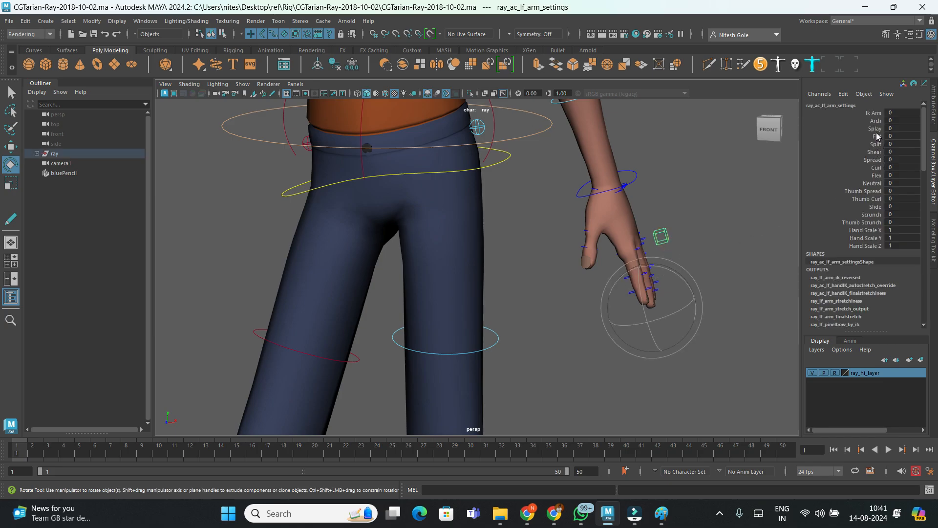
{"action": "left_click", "coordinate": [876, 167]}
{"action": "middle_click_drag", "start_coordinate": [735, 292], "coordinate": [744, 292]}
{"action": "key", "text": "ctrl+z"}
{"action": "left_click", "coordinate": [873, 183]}
{"action": "middle_click_drag", "start_coordinate": [651, 310], "coordinate": [678, 310]}
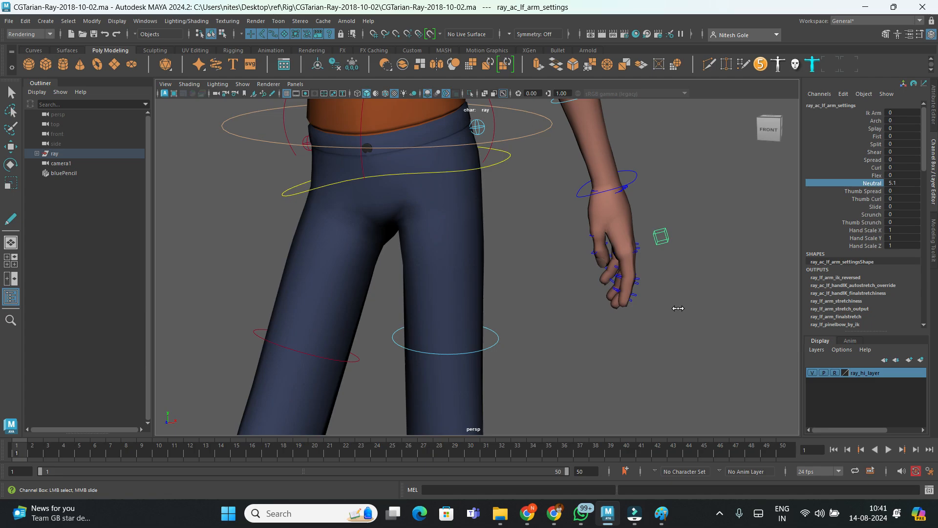
- Relax the right hand's fingers by setting Neutral to about 5.1 on the right arm settings control
{"action": "left_click_drag", "start_coordinate": [677, 310], "coordinate": [659, 302], "text": "alt"}
{"action": "scroll", "coordinate": [587, 313], "scroll_direction": "down", "scroll_amount": 4}
{"action": "middle_click_drag", "start_coordinate": [615, 348], "coordinate": [669, 391], "text": "alt"}
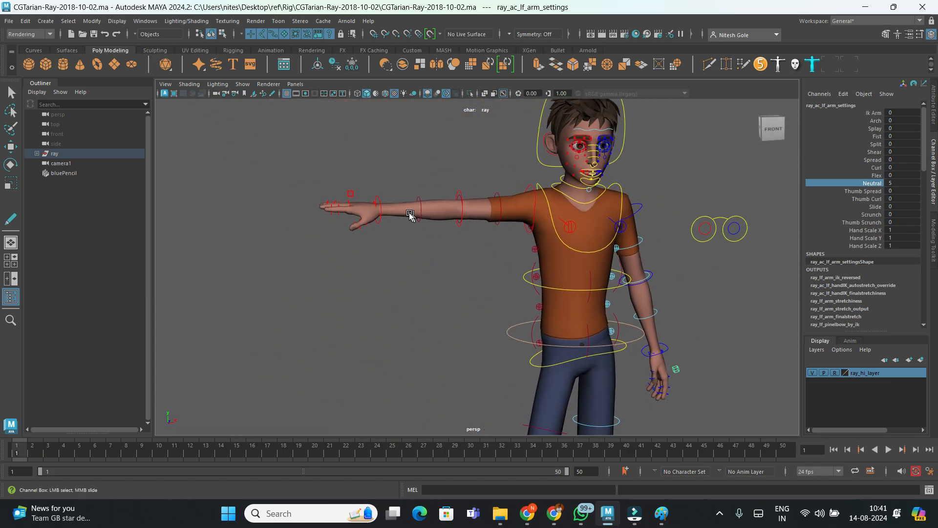
{"action": "left_click", "coordinate": [350, 193]}
{"action": "key", "text": "e"}
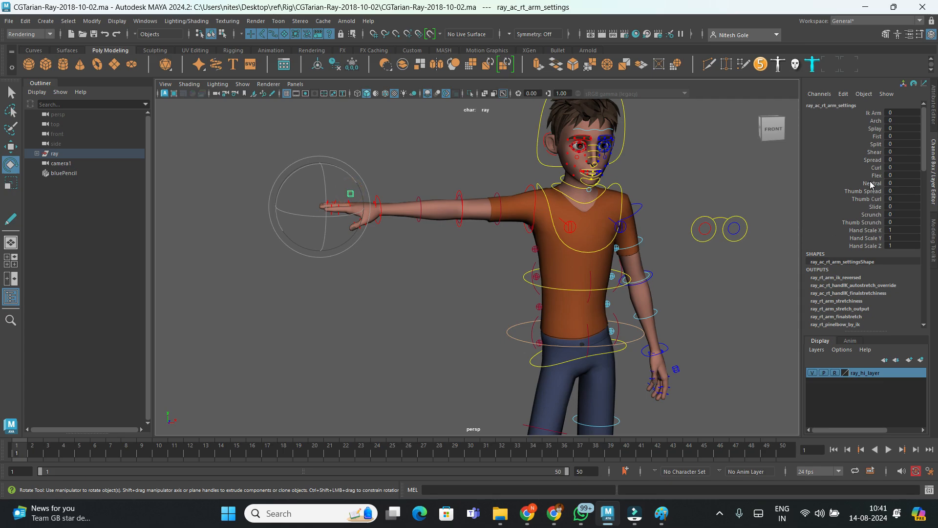
{"action": "left_click", "coordinate": [871, 184]}
{"action": "middle_click_drag", "start_coordinate": [412, 319], "coordinate": [434, 314]}
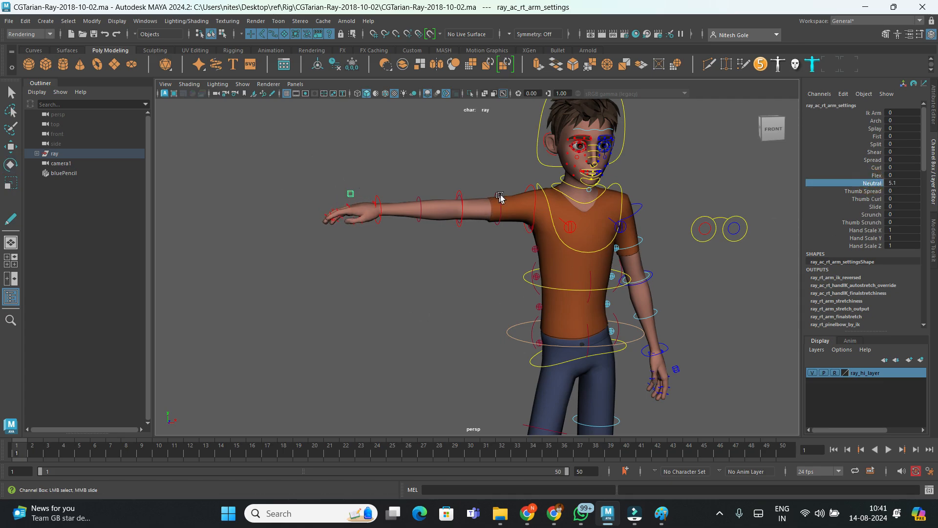
- Rotate the right upper arm FK control downward so the arm hangs beside the body, matching the left arm
{"action": "left_click", "coordinate": [537, 196]}
{"action": "left_click_drag", "start_coordinate": [516, 172], "coordinate": [502, 228]}
{"action": "left_click", "coordinate": [689, 295]}
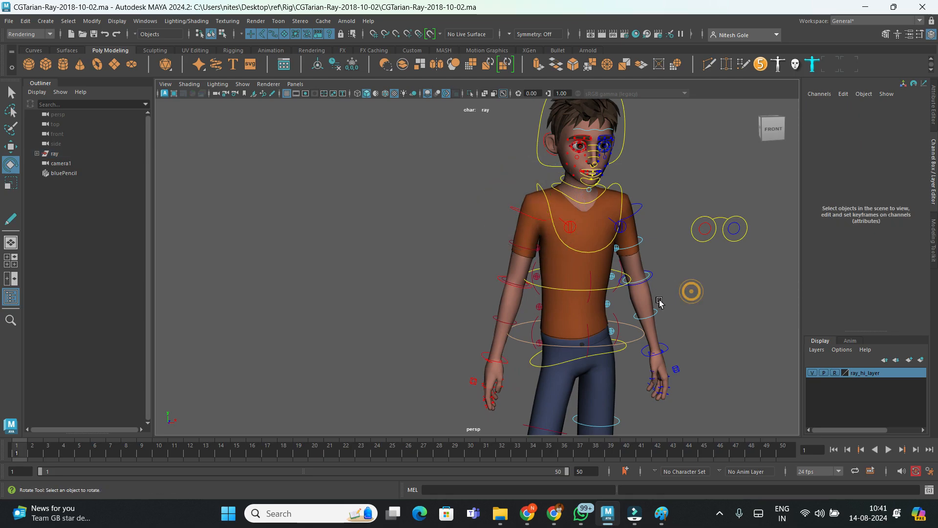
{"action": "scroll", "coordinate": [662, 298], "scroll_direction": "up", "scroll_amount": 2}
{"action": "left_click_drag", "start_coordinate": [662, 298], "coordinate": [567, 311], "text": "alt"}
{"action": "left_click", "coordinate": [636, 326]}
{"action": "left_click", "coordinate": [671, 273]}
{"action": "scroll", "coordinate": [672, 318], "scroll_direction": "down", "scroll_amount": 3}
{"action": "left_click_drag", "start_coordinate": [646, 347], "coordinate": [709, 352], "text": "alt"}
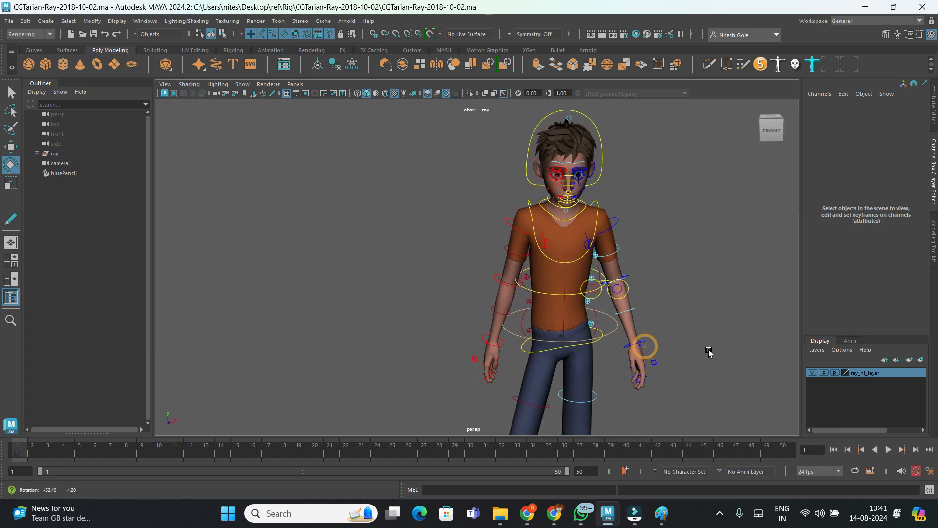
- Bend the right elbow slightly with its FK control and check the full-body pose from the front
{"action": "scroll", "coordinate": [635, 333], "scroll_direction": "up", "scroll_amount": 3}
{"action": "left_click", "coordinate": [521, 293]}
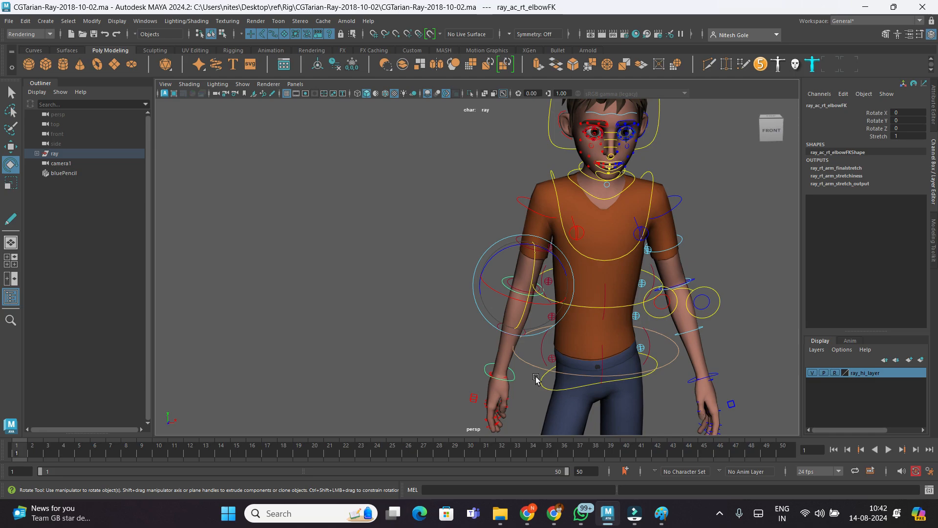
{"action": "left_click_drag", "start_coordinate": [528, 292], "coordinate": [544, 275]}
{"action": "left_click", "coordinate": [748, 256]}
{"action": "left_click_drag", "start_coordinate": [658, 301], "coordinate": [560, 313], "text": "alt"}
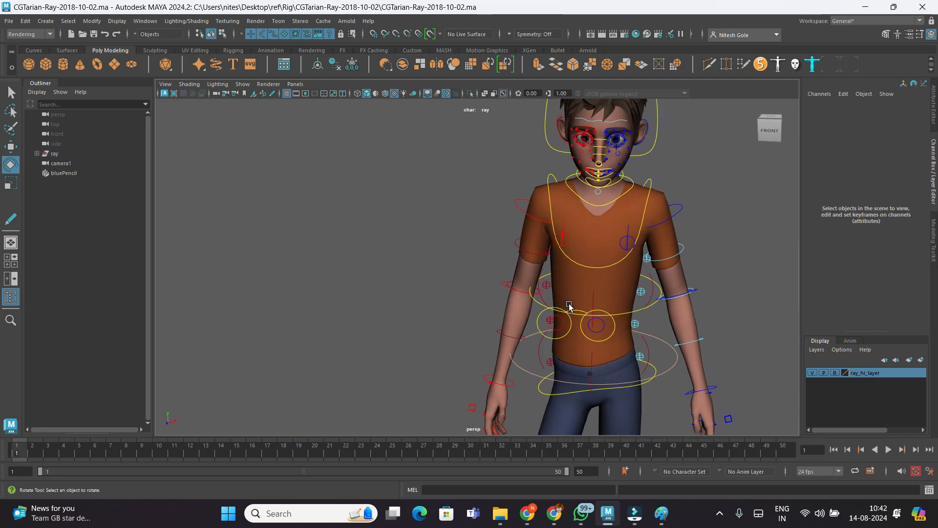
{"action": "left_click", "coordinate": [740, 224]}
{"action": "scroll", "coordinate": [723, 275], "scroll_direction": "down", "scroll_amount": 4}
{"action": "left_click_drag", "start_coordinate": [689, 283], "coordinate": [697, 282], "text": "alt"}
{"action": "scroll", "coordinate": [694, 288], "scroll_direction": "down", "scroll_amount": 5}
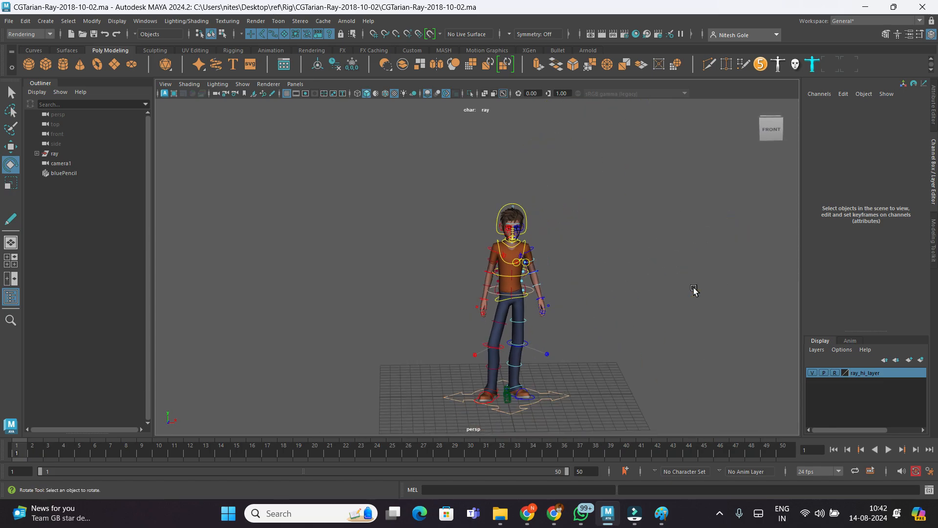
- Rotate the neck controls slightly so the neck begins turning toward the character's right
{"action": "scroll", "coordinate": [622, 298], "scroll_direction": "up", "scroll_amount": 8}
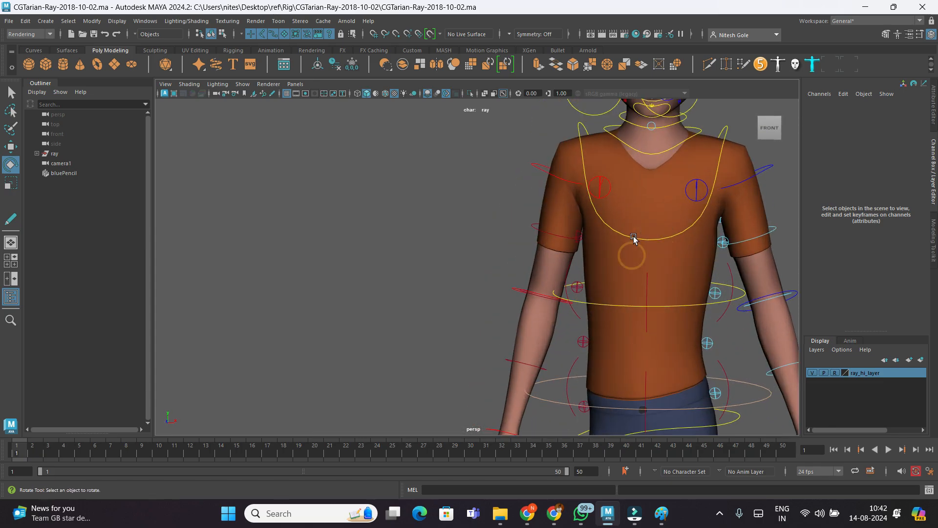
{"action": "scroll", "coordinate": [634, 238], "scroll_direction": "down", "scroll_amount": 4}
{"action": "left_click", "coordinate": [666, 228]}
{"action": "left_click_drag", "start_coordinate": [666, 227], "coordinate": [617, 228]}
{"action": "left_click", "coordinate": [697, 214]}
{"action": "left_click", "coordinate": [664, 242]}
{"action": "left_click_drag", "start_coordinate": [631, 266], "coordinate": [633, 244]}
{"action": "left_click", "coordinate": [686, 217]}
- Rotate the head control to about Rotate X -5.6 and Rotate Y -17, turning the face toward the character's right
{"action": "left_click", "coordinate": [650, 227]}
{"action": "left_click", "coordinate": [690, 192]}
{"action": "left_click_drag", "start_coordinate": [646, 204], "coordinate": [595, 169]}
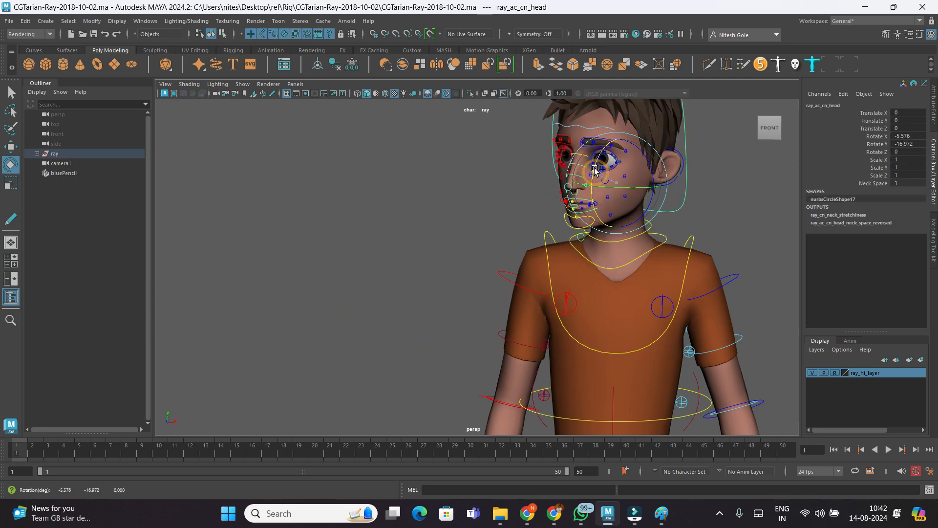
{"action": "scroll", "coordinate": [709, 250], "scroll_direction": "down", "scroll_amount": 5}
{"action": "left_click", "coordinate": [654, 293]}
{"action": "left_click", "coordinate": [655, 326]}
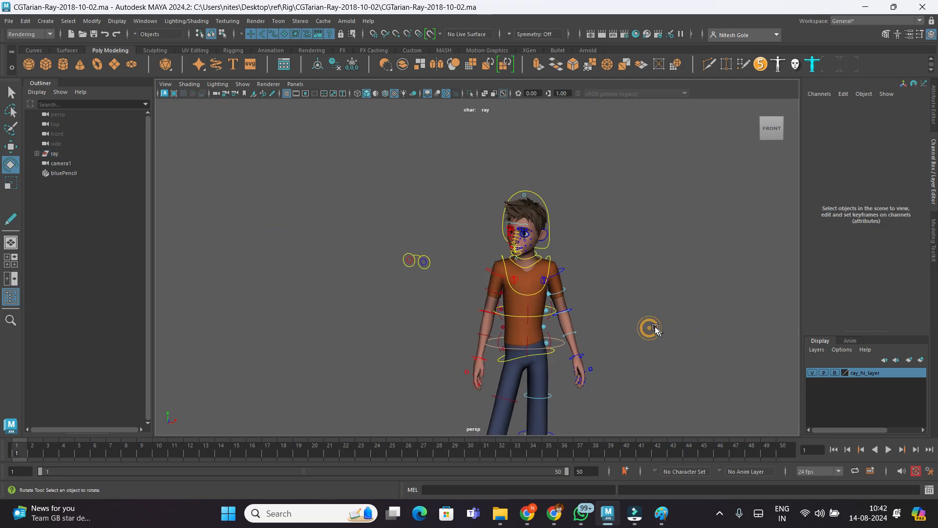
- Look through camera1 and refine the head control's rotation to give the face a less extreme turn for this camera
{"action": "left_click", "coordinate": [296, 83]}
{"action": "mouse_move", "coordinate": [323, 94]}
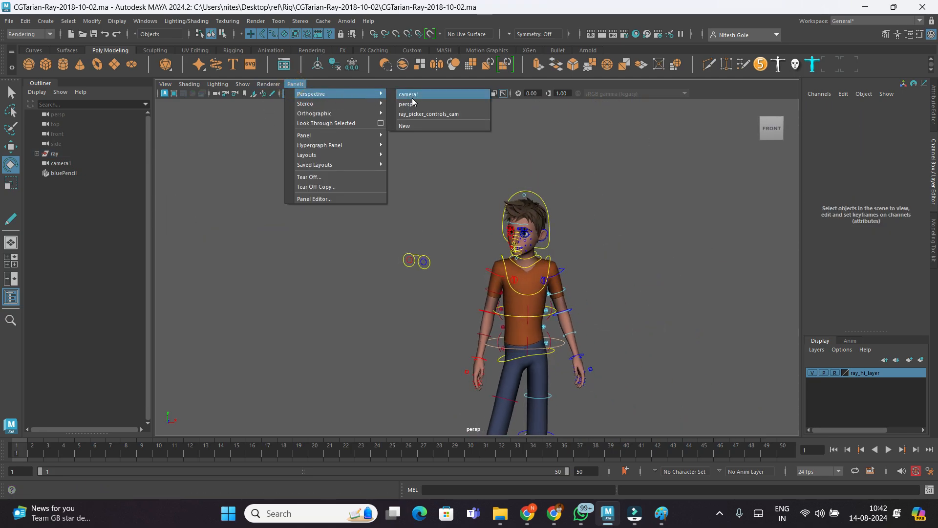
{"action": "left_click", "coordinate": [413, 96]}
{"action": "left_click", "coordinate": [496, 230]}
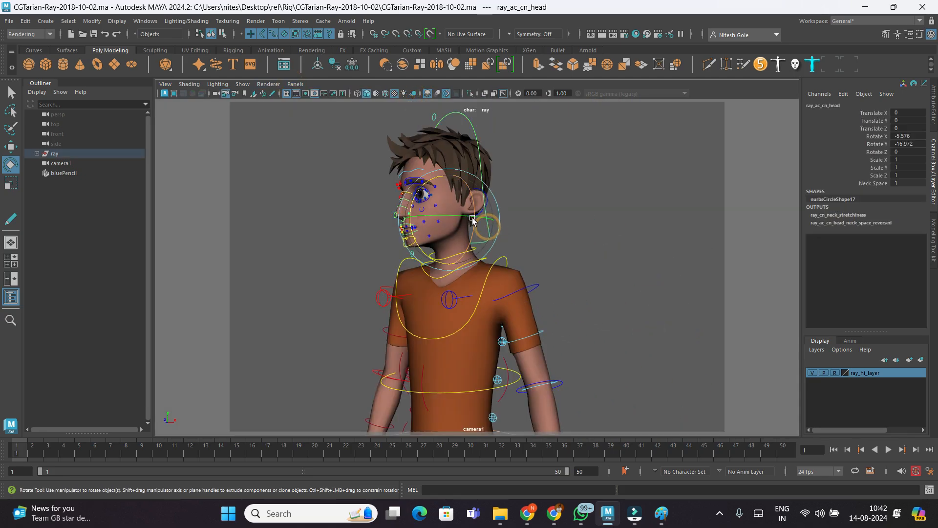
{"action": "left_click_drag", "start_coordinate": [472, 219], "coordinate": [480, 221]}
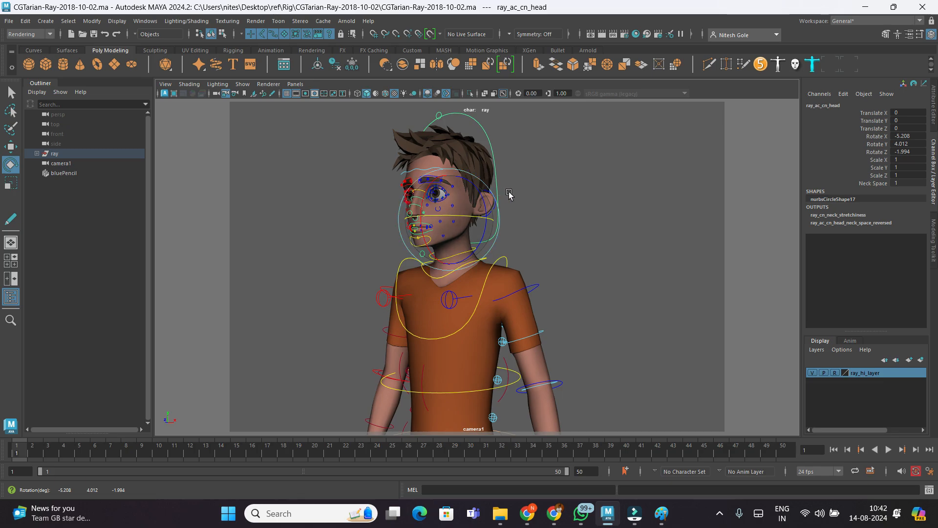
{"action": "left_click_drag", "start_coordinate": [469, 215], "coordinate": [487, 222]}
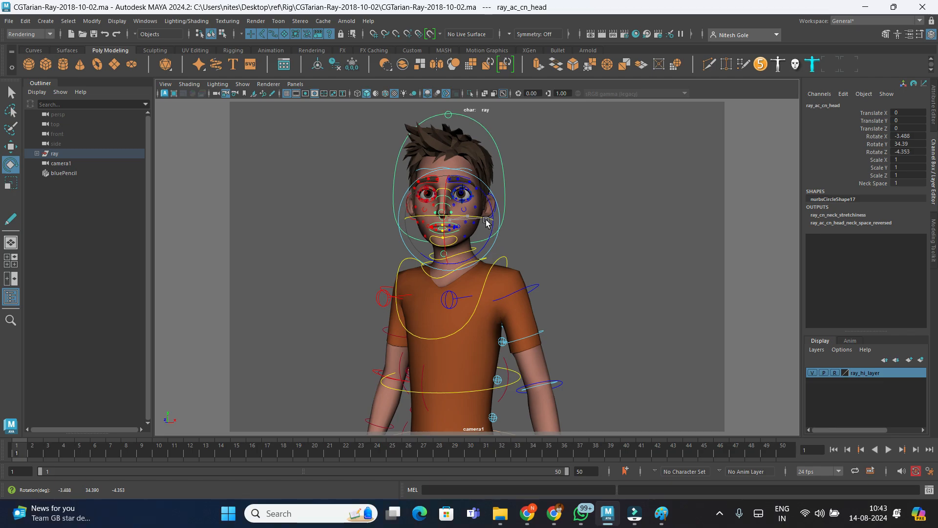
{"action": "left_click_drag", "start_coordinate": [487, 222], "coordinate": [465, 221]}
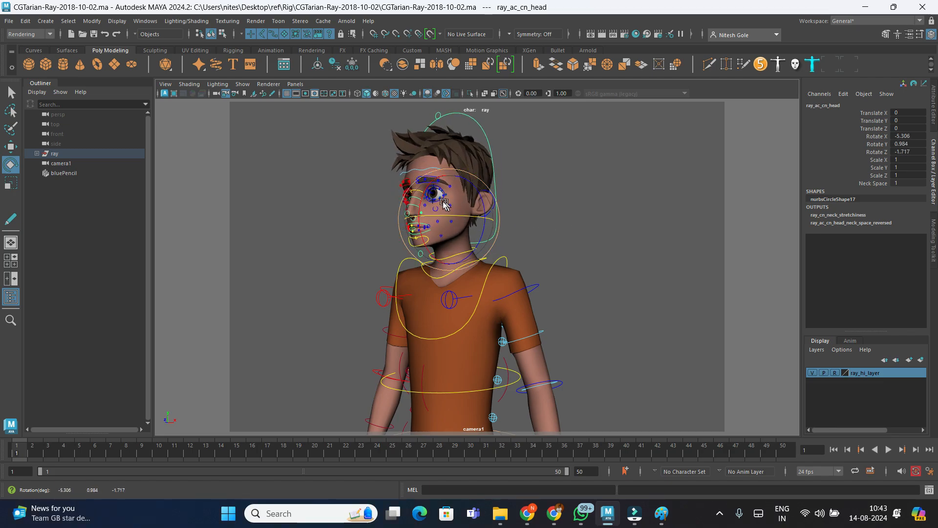
{"action": "left_click", "coordinate": [551, 226]}
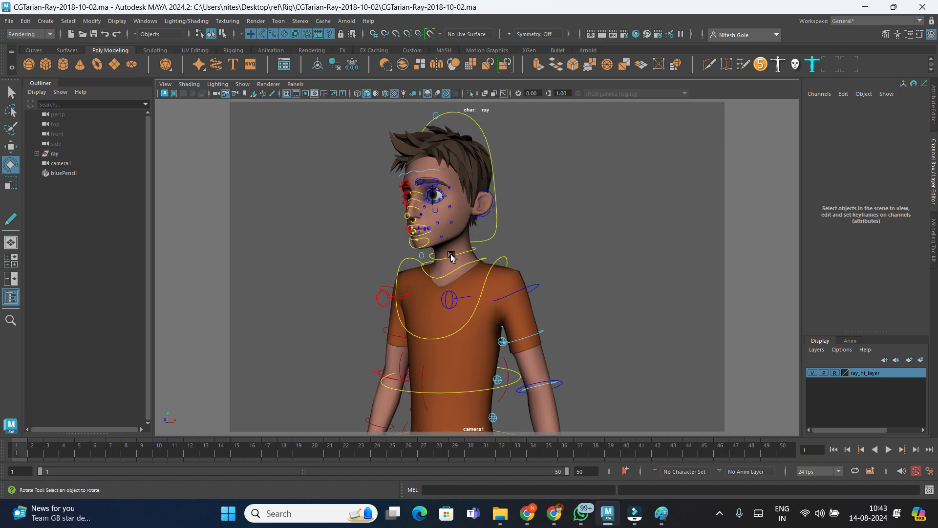
- Tilt the mid-neck control to about Rotate X -4.7 and fine-tune the head's rotation
{"action": "left_click", "coordinate": [451, 255]}
{"action": "left_click_drag", "start_coordinate": [424, 255], "coordinate": [423, 248]}
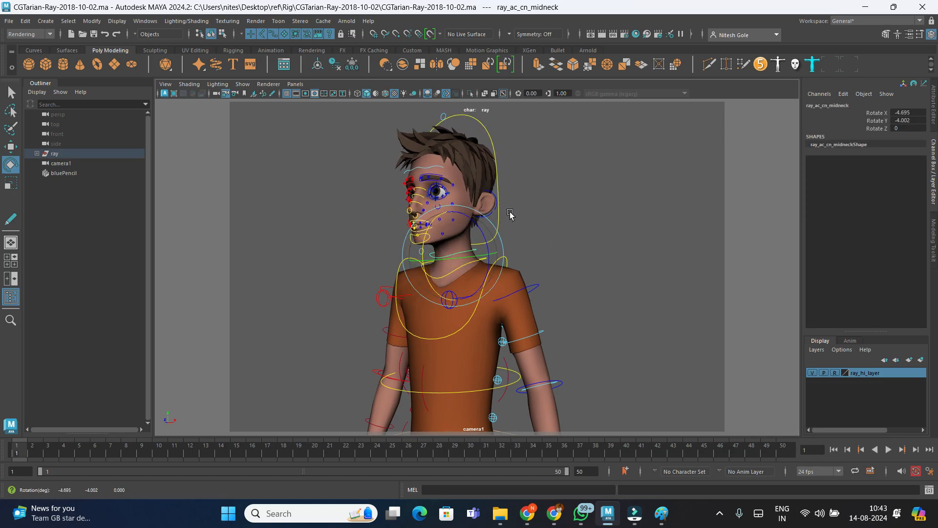
{"action": "left_click", "coordinate": [543, 204]}
{"action": "left_click", "coordinate": [499, 224]}
{"action": "left_click_drag", "start_coordinate": [442, 205], "coordinate": [454, 210]}
{"action": "left_click", "coordinate": [581, 230]}
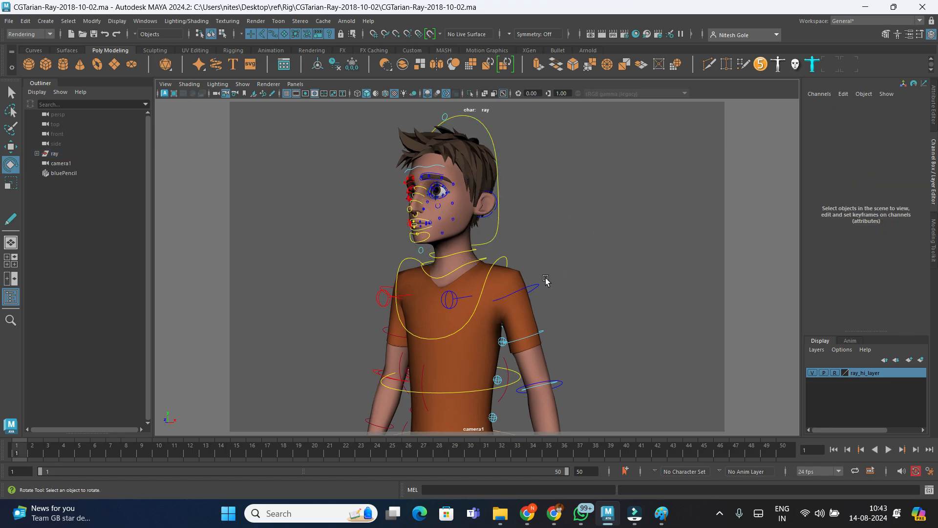
- Rotate the left and right clavicle controls slightly to raise both shoulders
{"action": "left_click", "coordinate": [450, 300]}
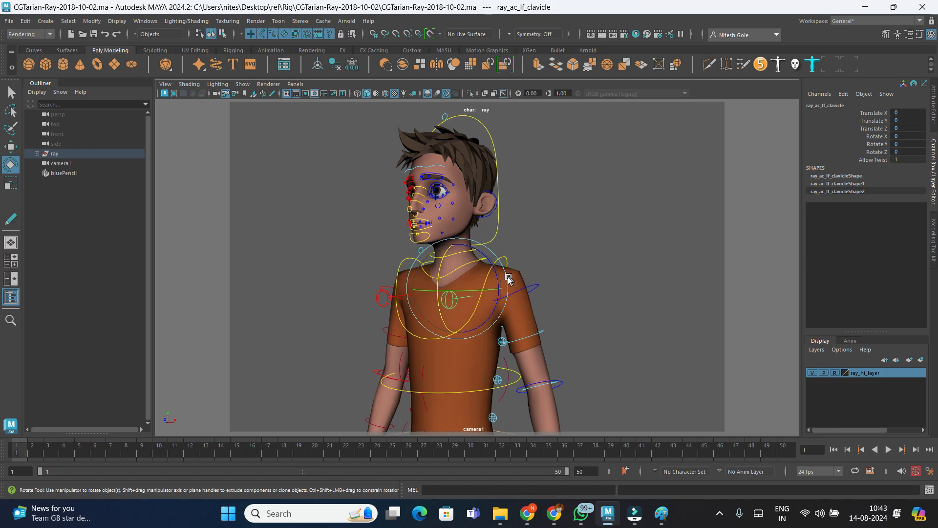
{"action": "left_click_drag", "start_coordinate": [497, 278], "coordinate": [497, 275]}
{"action": "left_click", "coordinate": [586, 257]}
{"action": "left_click", "coordinate": [385, 300]}
{"action": "left_click_drag", "start_coordinate": [452, 292], "coordinate": [460, 290]}
{"action": "left_click_drag", "start_coordinate": [484, 260], "coordinate": [486, 263]}
{"action": "left_click", "coordinate": [580, 277]}
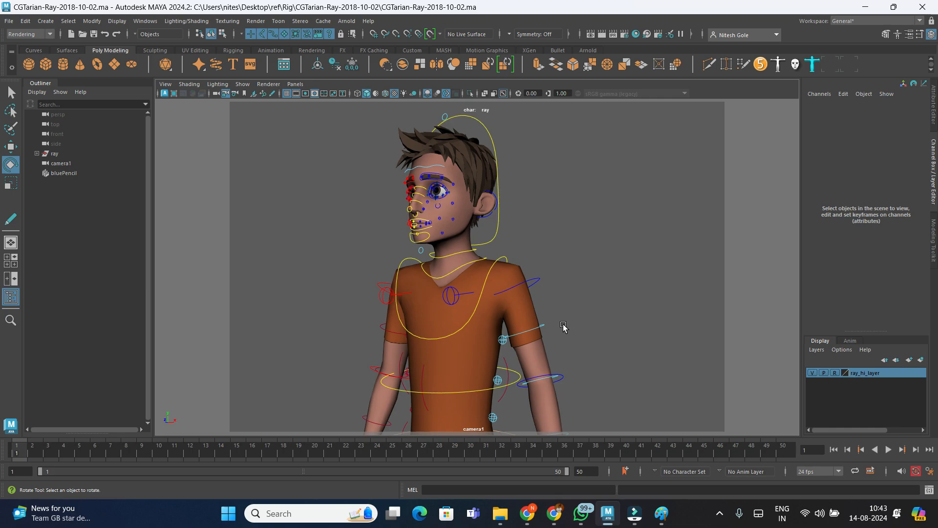
- Return the viewport to the persp camera and try selecting the whole character with a marquee selection
{"action": "left_click", "coordinate": [295, 84]}
{"action": "mouse_move", "coordinate": [342, 93]}
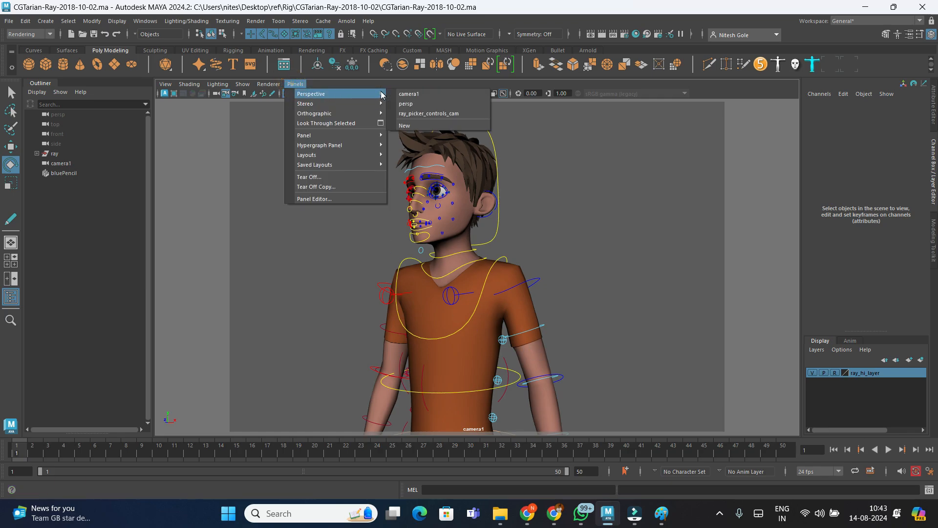
{"action": "left_click", "coordinate": [418, 104]}
{"action": "scroll", "coordinate": [569, 304], "scroll_direction": "down", "scroll_amount": 5}
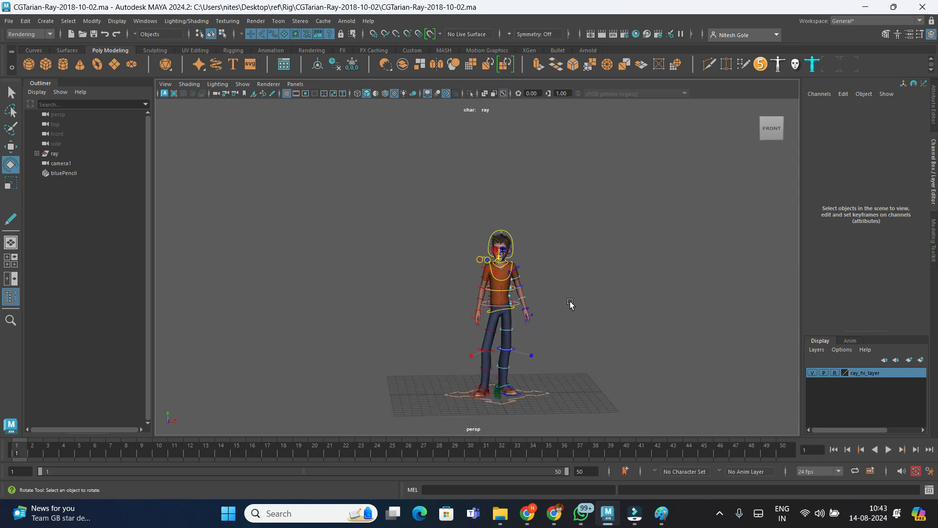
{"action": "left_click_drag", "start_coordinate": [376, 172], "coordinate": [603, 425]}
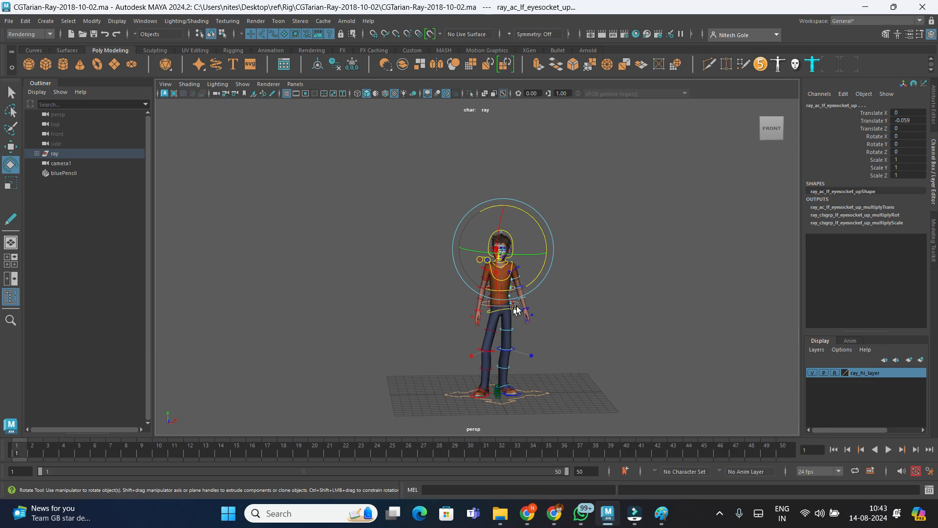
{"action": "left_click", "coordinate": [580, 302]}
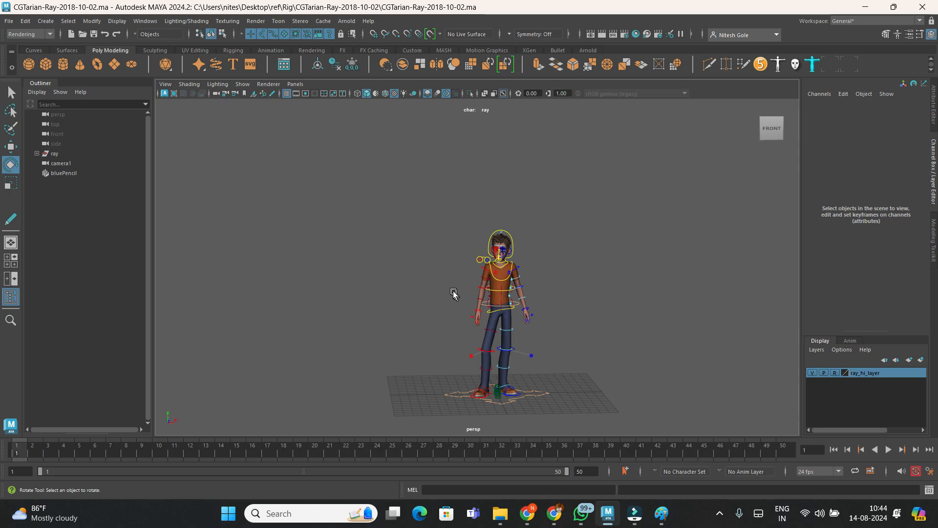
- Limit the selection mask to curve objects, select all of the rig's controls and key the pose on frame 1
{"action": "left_click", "coordinate": [260, 35]}
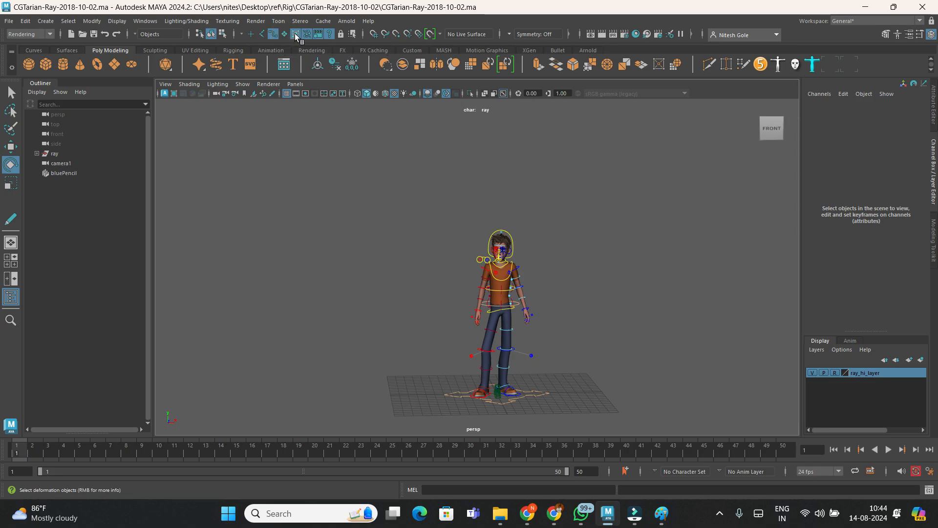
{"action": "left_click", "coordinate": [321, 35]}
{"action": "left_click_drag", "start_coordinate": [378, 193], "coordinate": [595, 444]}
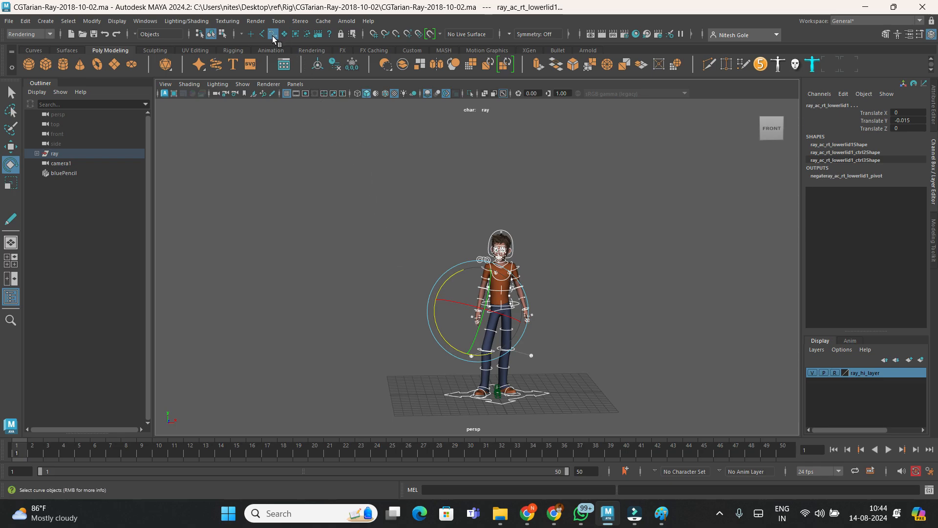
{"action": "left_click", "coordinate": [366, 194]}
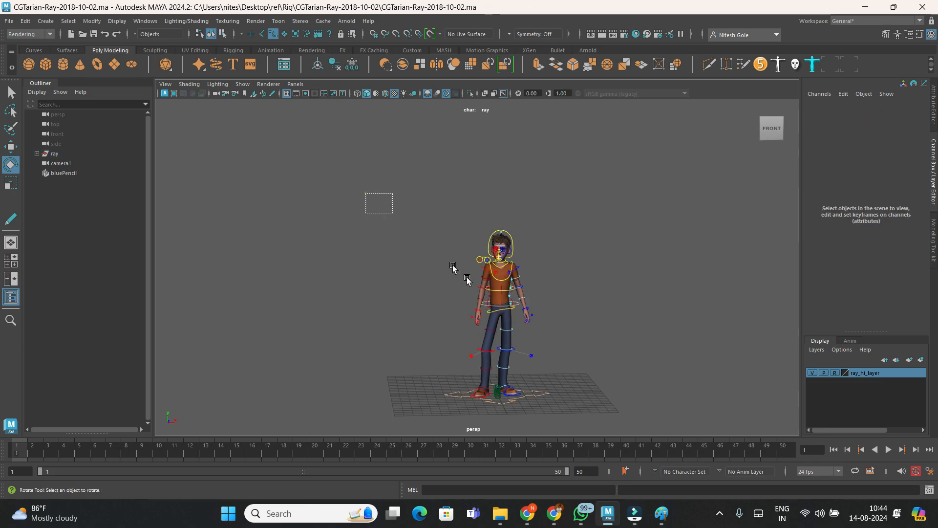
{"action": "left_click_drag", "start_coordinate": [641, 429], "coordinate": [638, 430]}
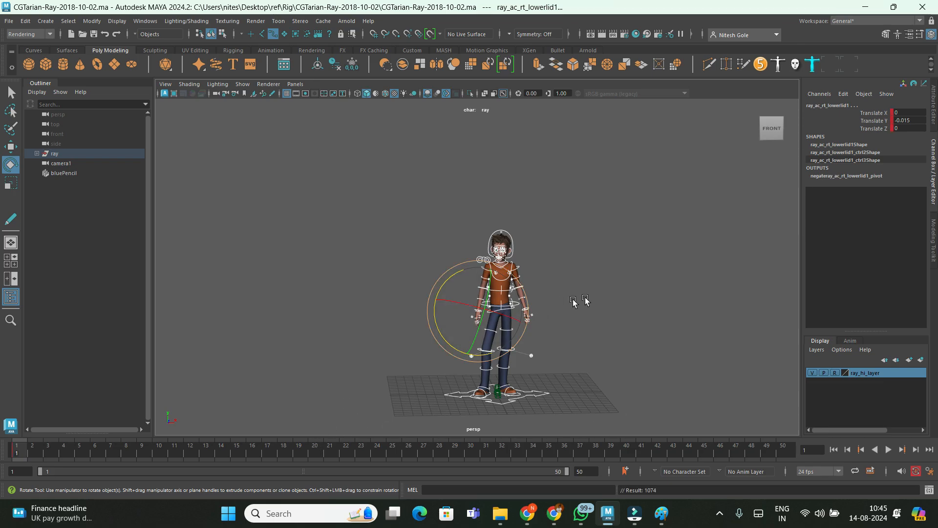
{"action": "left_click", "coordinate": [625, 290]}
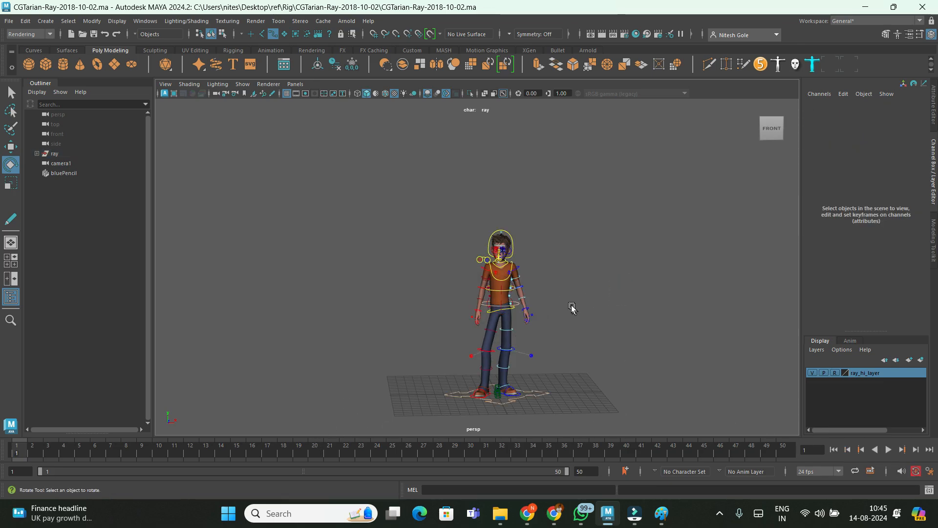
- Switch to the four-view layout, show camera1 beside the persp view, and enlarge these two views
{"action": "scroll", "coordinate": [575, 301], "scroll_direction": "up", "scroll_amount": 5}
{"action": "key", "text": "space"}
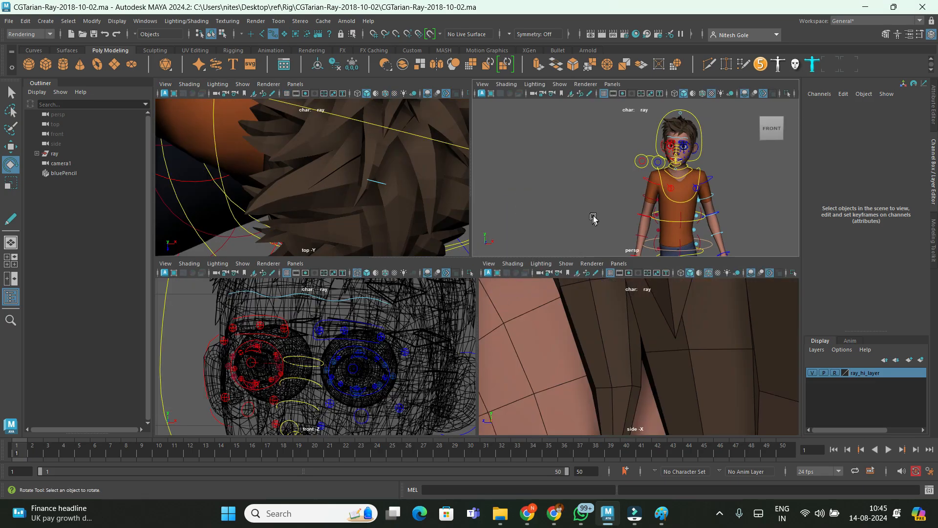
{"action": "left_click", "coordinate": [296, 85]}
{"action": "mouse_move", "coordinate": [306, 94]}
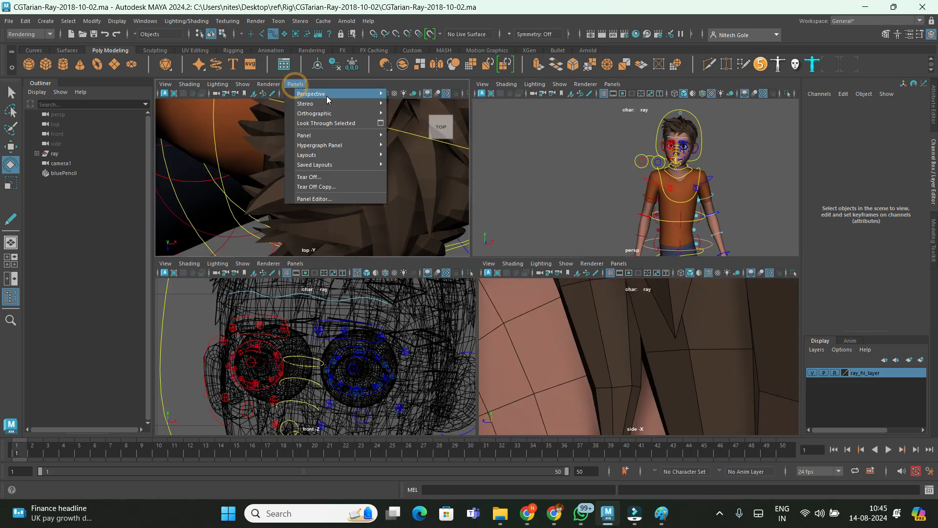
{"action": "left_click", "coordinate": [409, 93]}
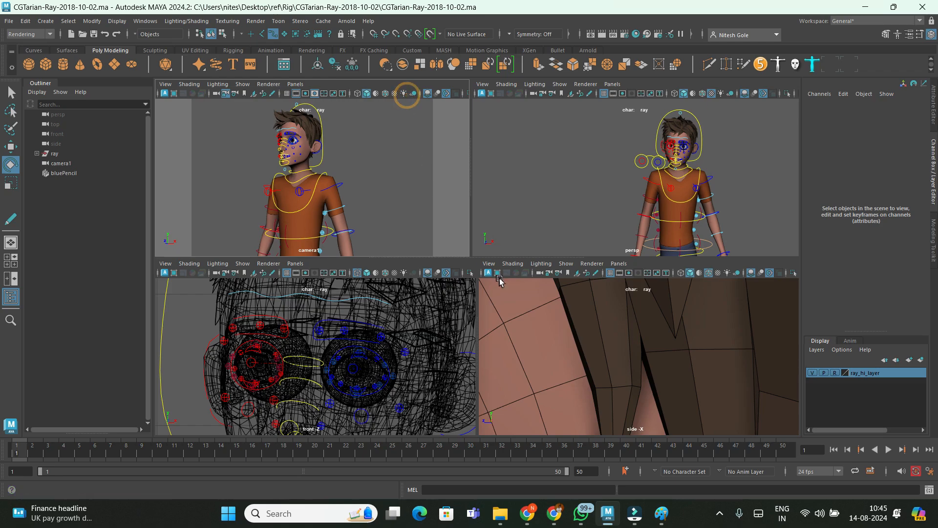
{"action": "left_click_drag", "start_coordinate": [508, 257], "coordinate": [524, 416]}
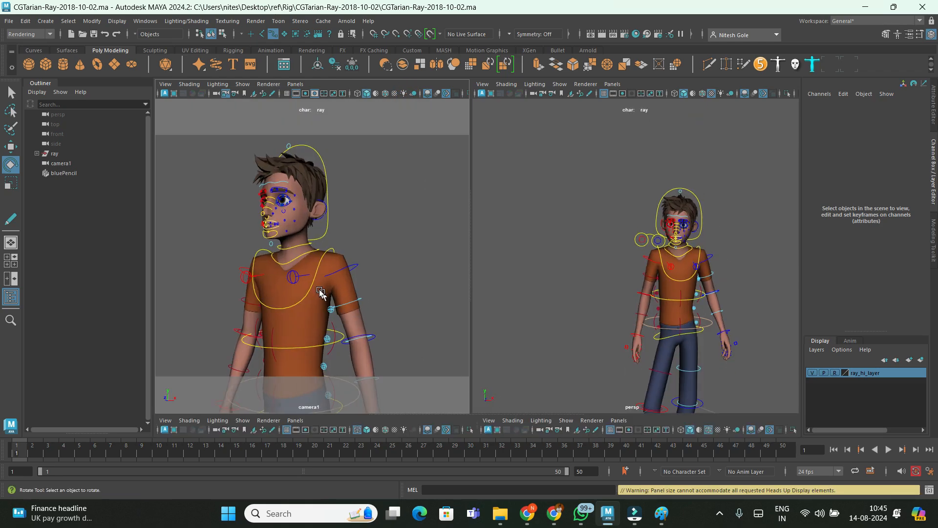
- Lower both upper eyelids to Translate Y about 0.65 and raise both lower eyelids to Translate Y about -0.32
{"action": "scroll", "coordinate": [679, 229], "scroll_direction": "up", "scroll_amount": 5}
{"action": "middle_click_drag", "start_coordinate": [693, 236], "coordinate": [602, 292], "text": "alt"}
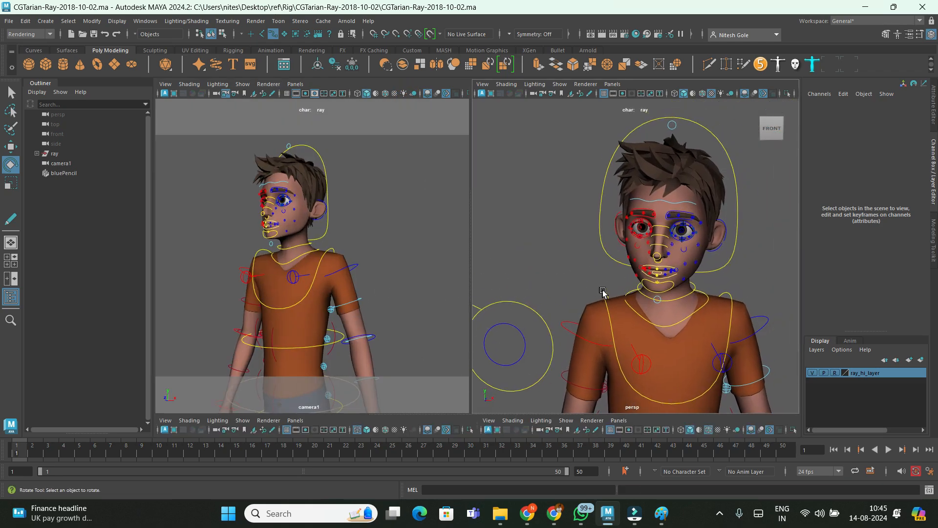
{"action": "scroll", "coordinate": [673, 265], "scroll_direction": "up", "scroll_amount": 5}
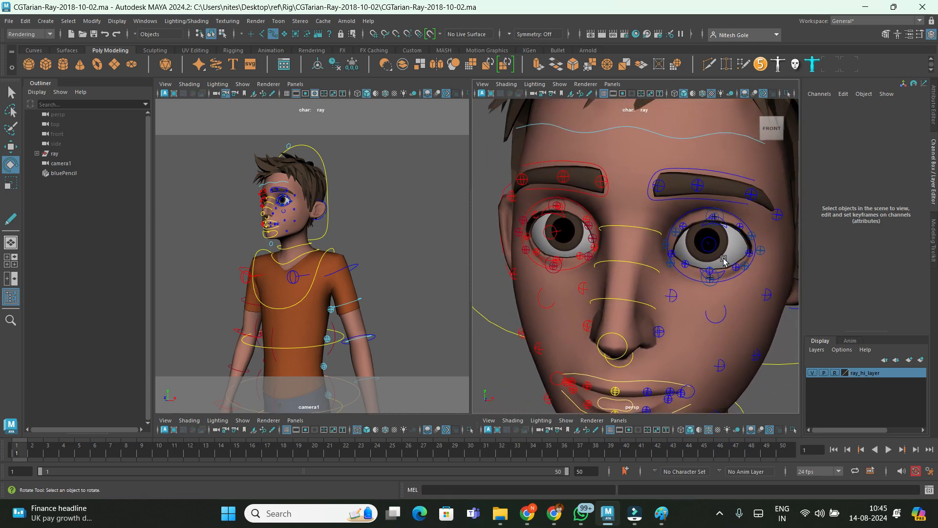
{"action": "left_click", "coordinate": [727, 228]}
{"action": "left_click", "coordinate": [572, 224]}
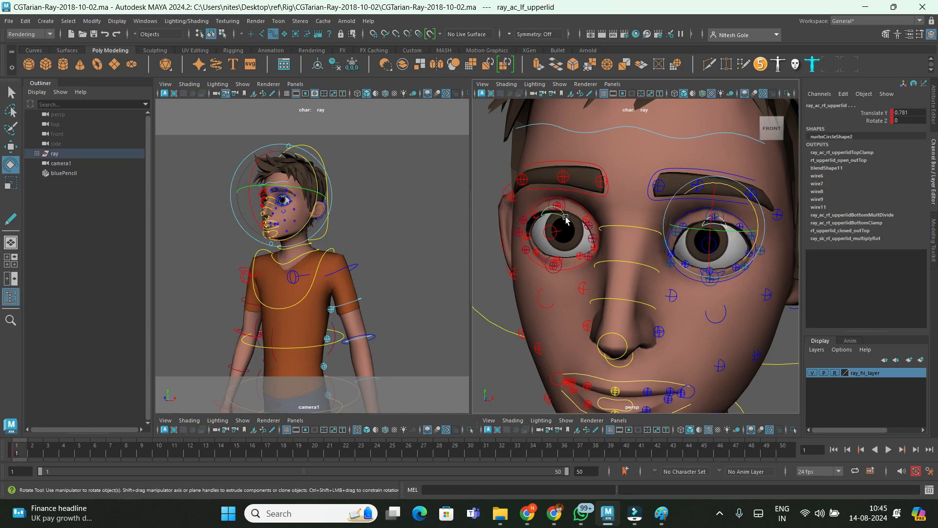
{"action": "left_click", "coordinate": [871, 113]}
{"action": "key", "text": "w"}
{"action": "left_click_drag", "start_coordinate": [718, 177], "coordinate": [717, 182]}
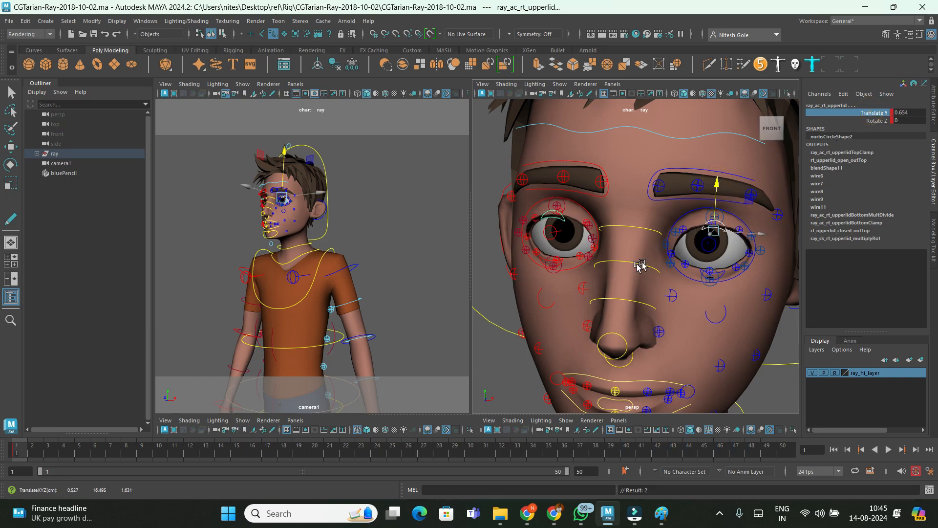
{"action": "left_click", "coordinate": [547, 263]}
{"action": "left_click_drag", "start_coordinate": [555, 250], "coordinate": [555, 236]}
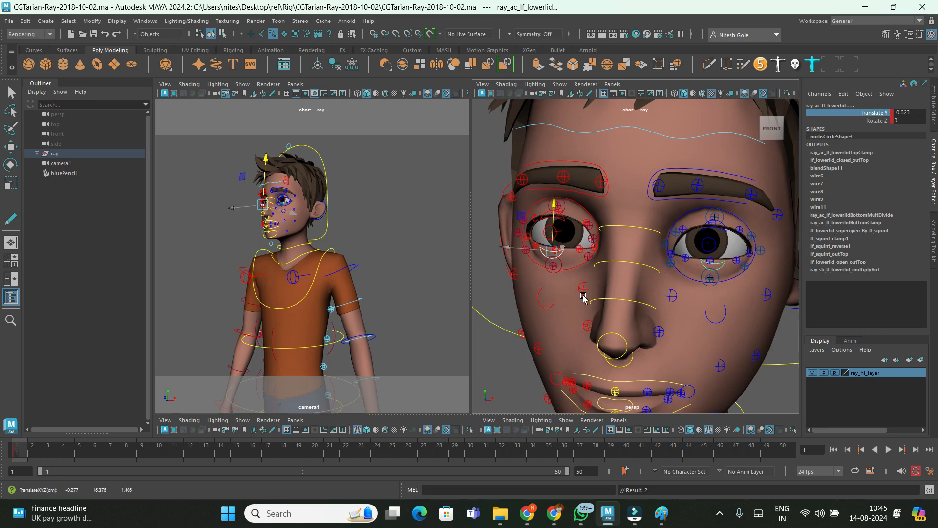
- Raise the left eyebrow slightly and arch it by moving its middle control to Translate Y 0.155 and its outer control to 0.16
{"action": "left_click", "coordinate": [681, 198]}
{"action": "left_click_drag", "start_coordinate": [704, 170], "coordinate": [703, 162]}
{"action": "key", "text": "e"}
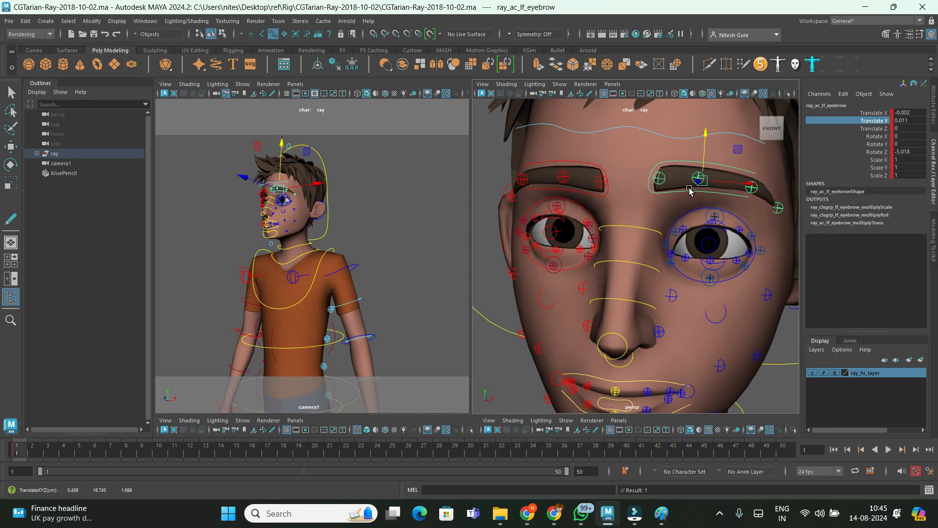
{"action": "left_click", "coordinate": [697, 189]}
{"action": "left_click", "coordinate": [701, 164]}
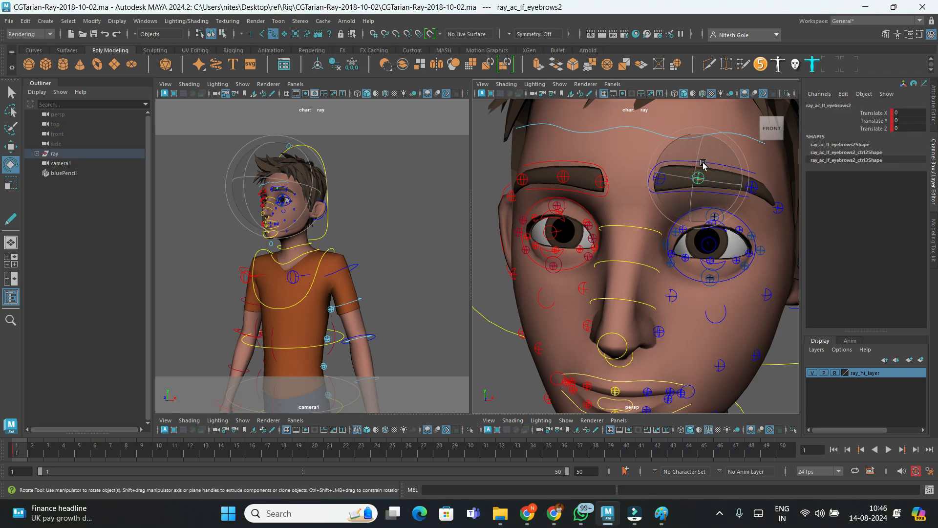
{"action": "key", "text": "w"}
{"action": "left_click_drag", "start_coordinate": [702, 162], "coordinate": [702, 151]}
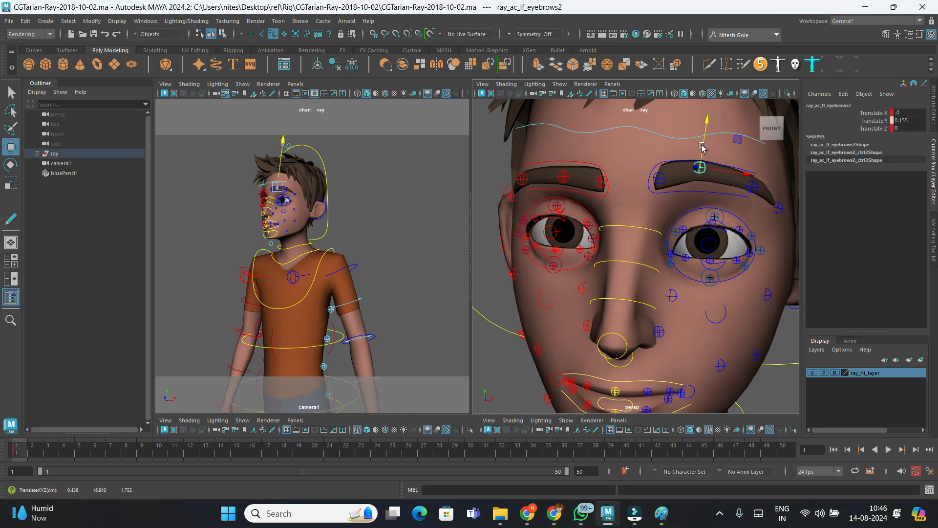
{"action": "left_click", "coordinate": [752, 184]}
{"action": "left_click_drag", "start_coordinate": [753, 185], "coordinate": [753, 178]}
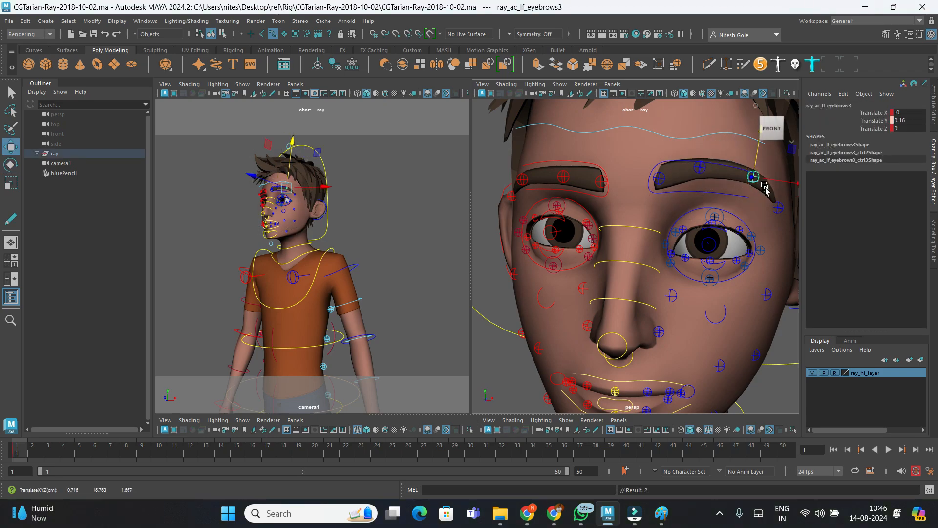
- Lower the middle control of the right eyebrow to Translate Y about -0.058
{"action": "left_click", "coordinate": [779, 209]}
{"action": "left_click", "coordinate": [564, 179]}
{"action": "left_click_drag", "start_coordinate": [565, 164], "coordinate": [566, 164]}
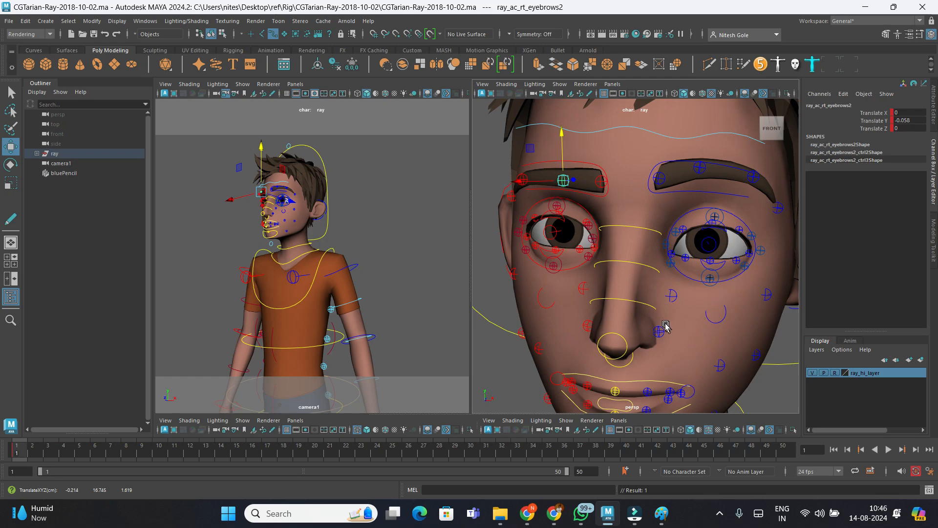
- Turn down both mouth corners, bringing the right corner control to Translate Y about -0.398
{"action": "middle_click_drag", "start_coordinate": [665, 326], "coordinate": [647, 243], "text": "alt"}
{"action": "left_click", "coordinate": [661, 274]}
{"action": "left_click_drag", "start_coordinate": [657, 258], "coordinate": [658, 255]}
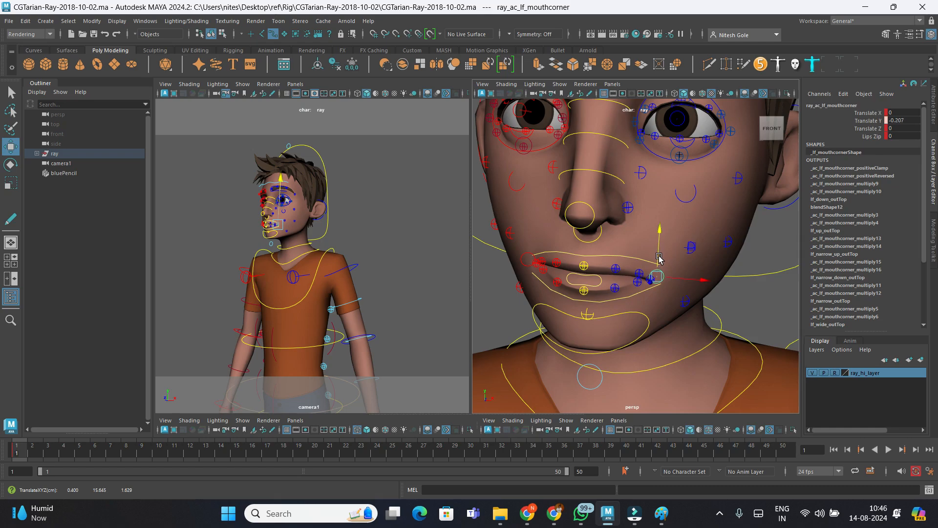
{"action": "left_click", "coordinate": [528, 260]}
{"action": "left_click_drag", "start_coordinate": [529, 240], "coordinate": [529, 249]}
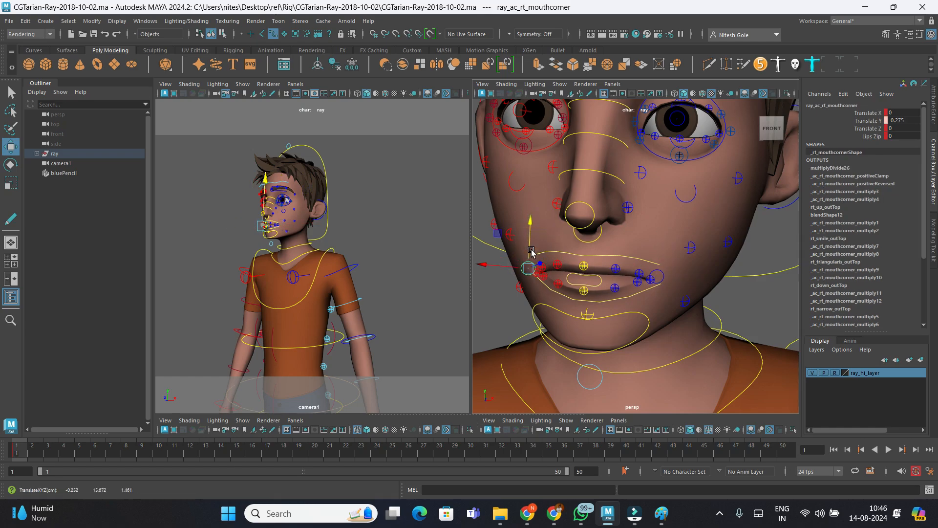
{"action": "left_click", "coordinate": [666, 277]}
{"action": "left_click", "coordinate": [661, 277]}
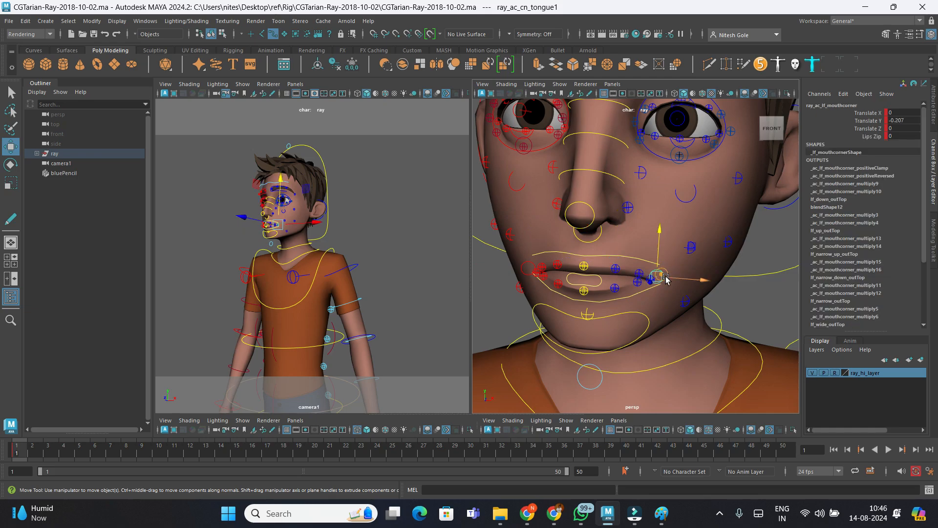
{"action": "left_click", "coordinate": [523, 265], "text": "shift"}
{"action": "left_click_drag", "start_coordinate": [532, 246], "coordinate": [533, 252]}
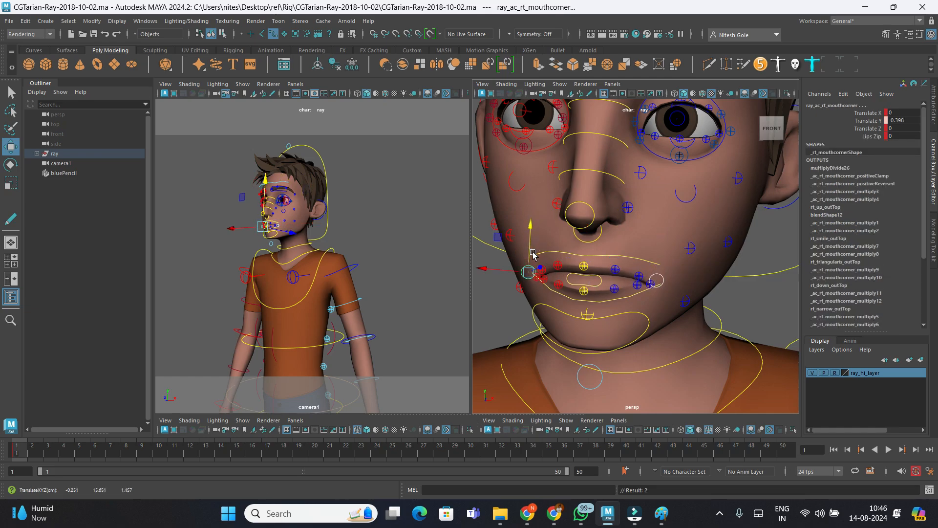
- Shift both sneer controls beside the nose slightly, with the right one at Translate X about -0.083 and Translate Y about 0.01
{"action": "left_click", "coordinate": [629, 209]}
{"action": "left_click", "coordinate": [556, 204]}
{"action": "left_click_drag", "start_coordinate": [556, 203], "coordinate": [537, 201]}
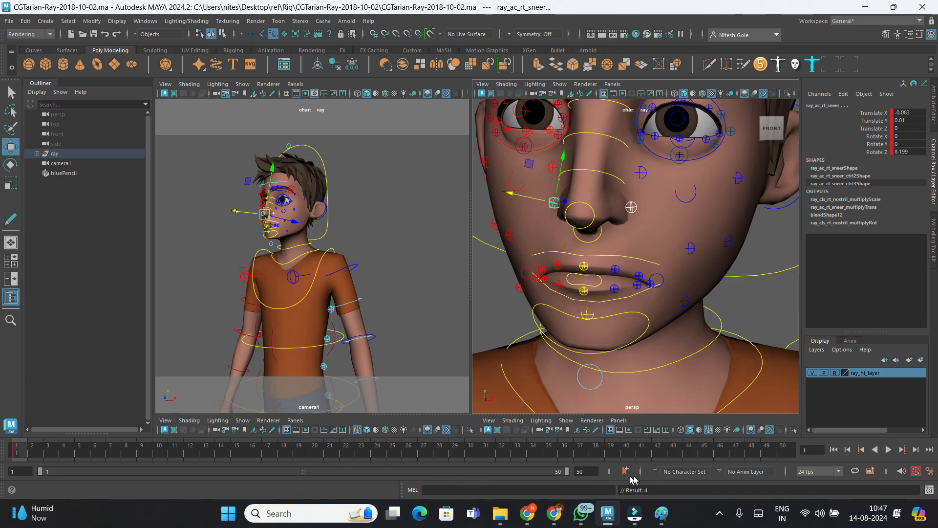
- Set the playback range to end at frame 20 and make frame 20 the current frame
{"action": "double_click", "coordinate": [586, 471]}
{"action": "type", "text": "20"}
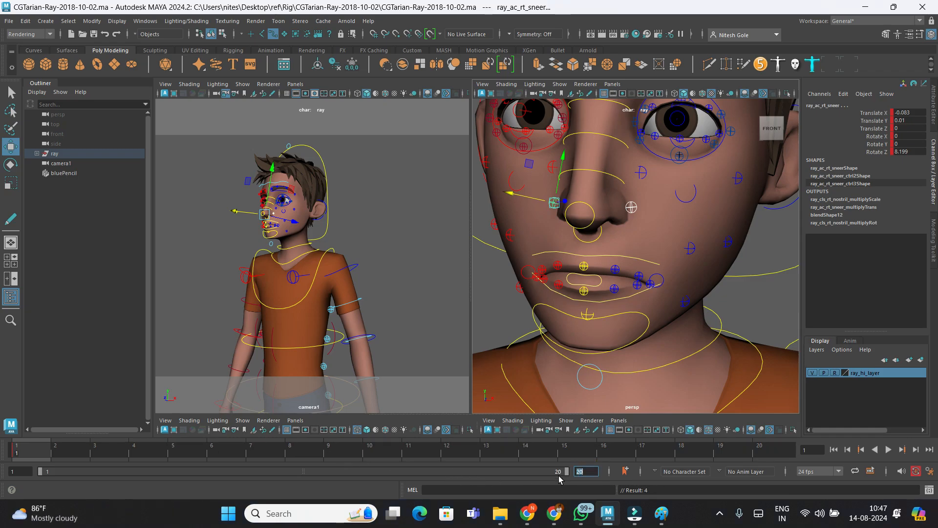
{"action": "key", "text": "Return"}
{"action": "left_click", "coordinate": [762, 452]}
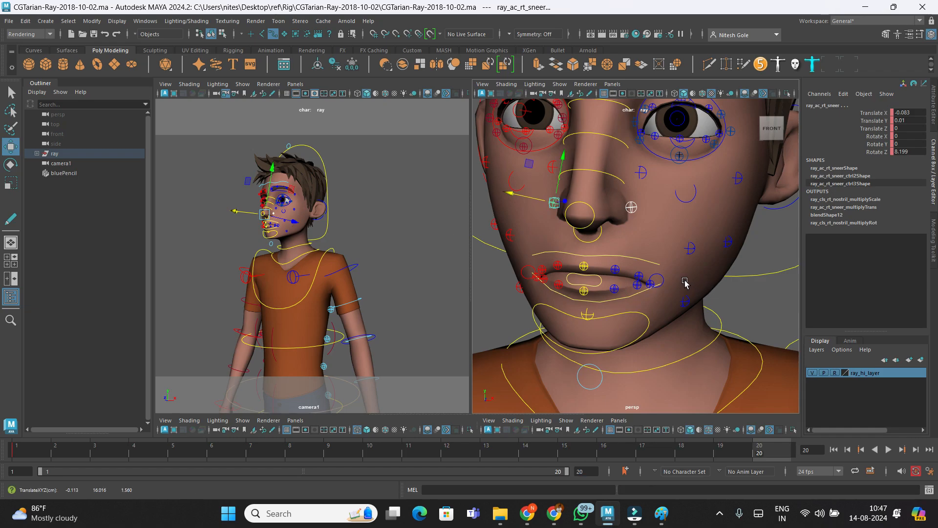
- Turn the whole upper body control at the waist to Rotate Y about 7 degrees in the persp view
{"action": "key", "text": "space"}
{"action": "scroll", "coordinate": [591, 318], "scroll_direction": "down", "scroll_amount": 5}
{"action": "key", "text": "space"}
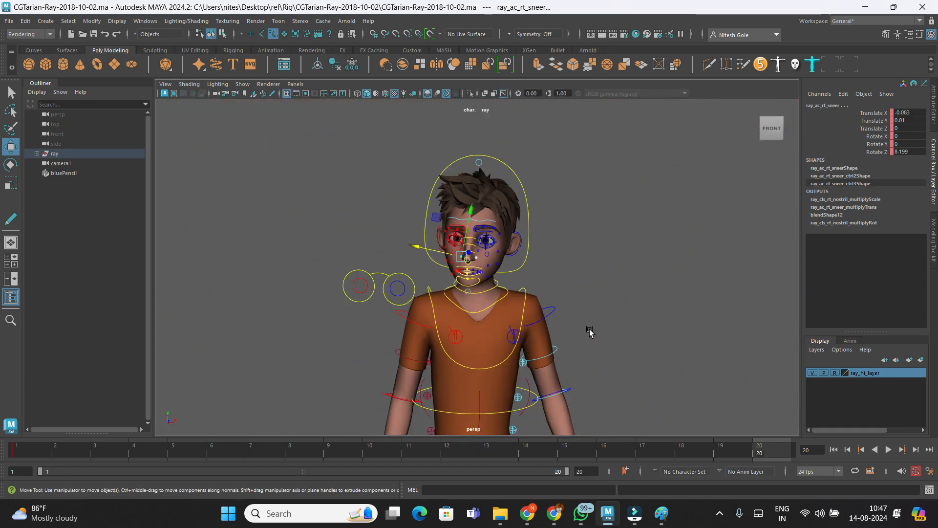
{"action": "key", "text": "space"}
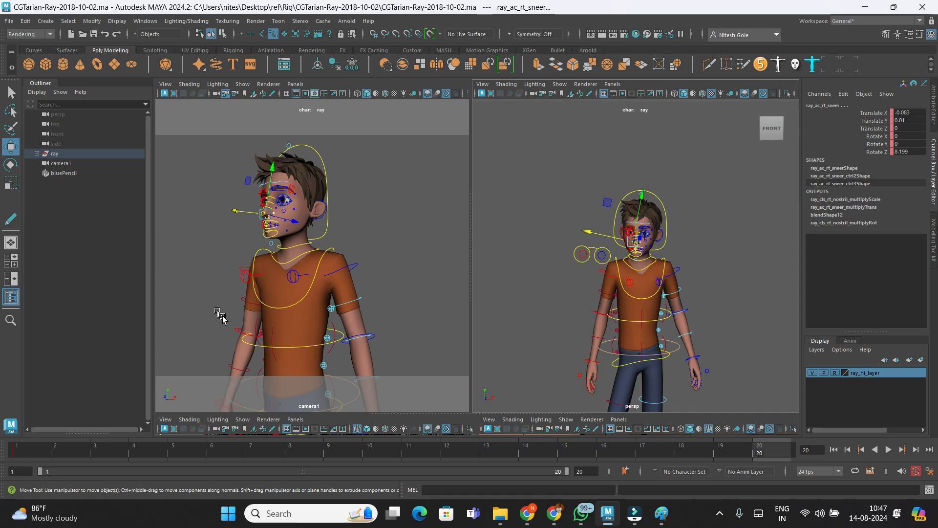
{"action": "left_click", "coordinate": [679, 348]}
{"action": "middle_click_drag", "start_coordinate": [669, 358], "coordinate": [653, 290], "text": "alt"}
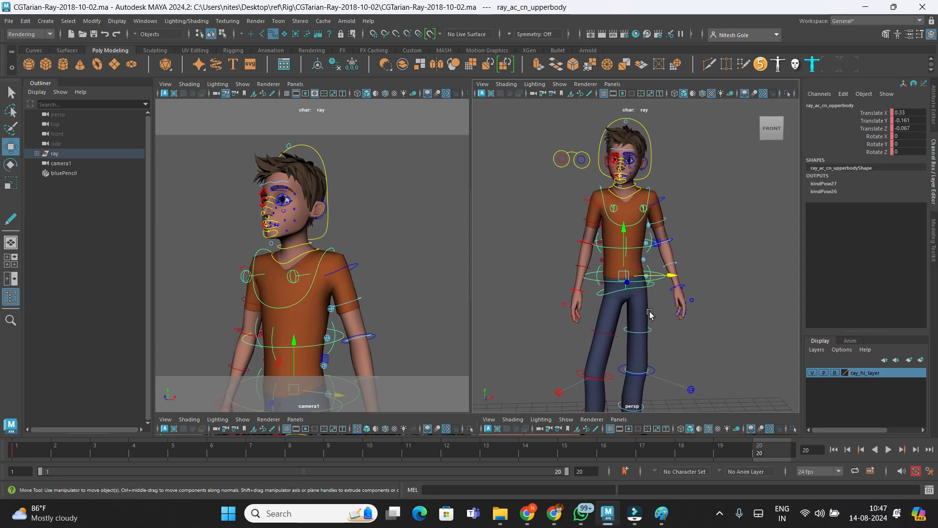
{"action": "scroll", "coordinate": [648, 311], "scroll_direction": "up", "scroll_amount": 3}
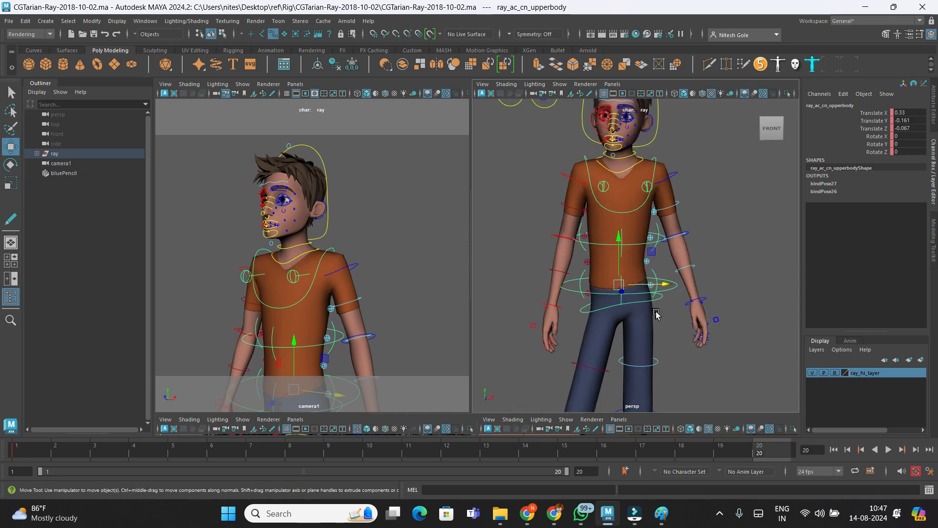
{"action": "left_click_drag", "start_coordinate": [660, 317], "coordinate": [650, 339], "text": "alt"}
{"action": "key", "text": "e"}
{"action": "left_click_drag", "start_coordinate": [637, 303], "coordinate": [645, 303]}
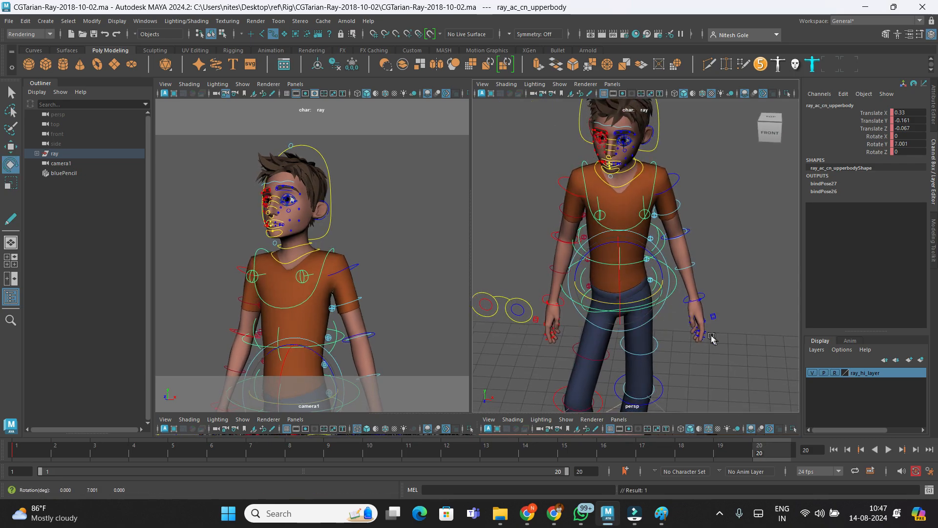
- Move the upper body control sideways toward the character's right leg to shift the weight
{"action": "left_click", "coordinate": [715, 337]}
{"action": "key", "text": "w"}
{"action": "left_click", "coordinate": [666, 297]}
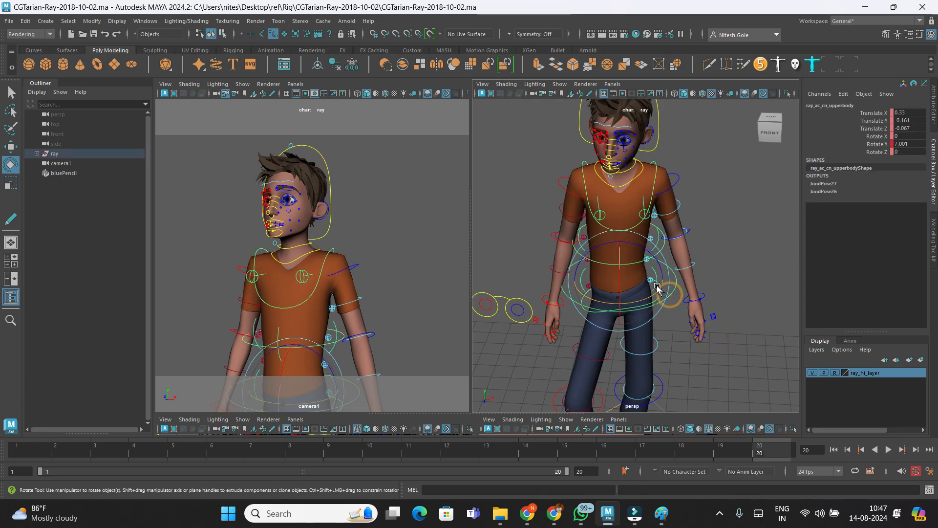
{"action": "left_click_drag", "start_coordinate": [648, 282], "coordinate": [636, 284]}
{"action": "left_click", "coordinate": [704, 331]}
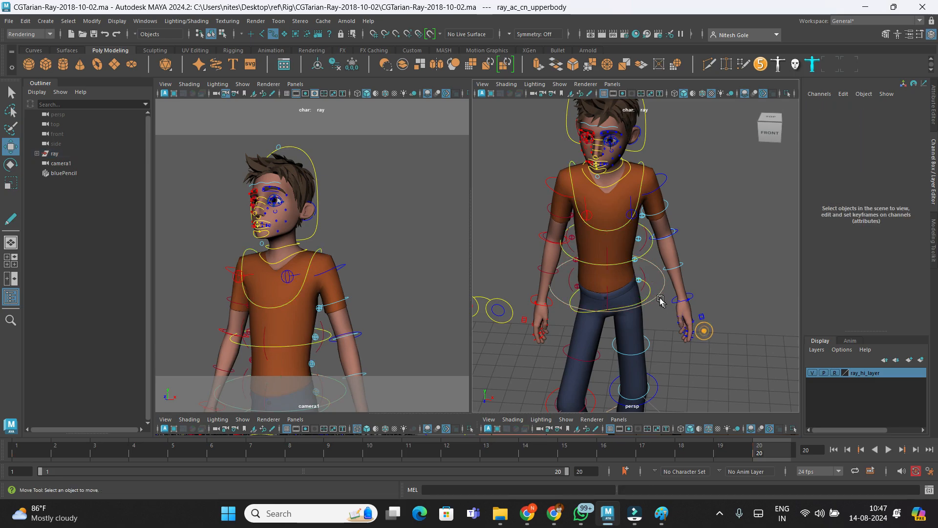
- Rotate the lower torso control just above the waist slightly to turn the body toward the character's left
{"action": "left_click_drag", "start_coordinate": [655, 303], "coordinate": [650, 276], "text": "alt"}
{"action": "left_click", "coordinate": [654, 295]}
{"action": "key", "text": "e"}
{"action": "left_click", "coordinate": [740, 253]}
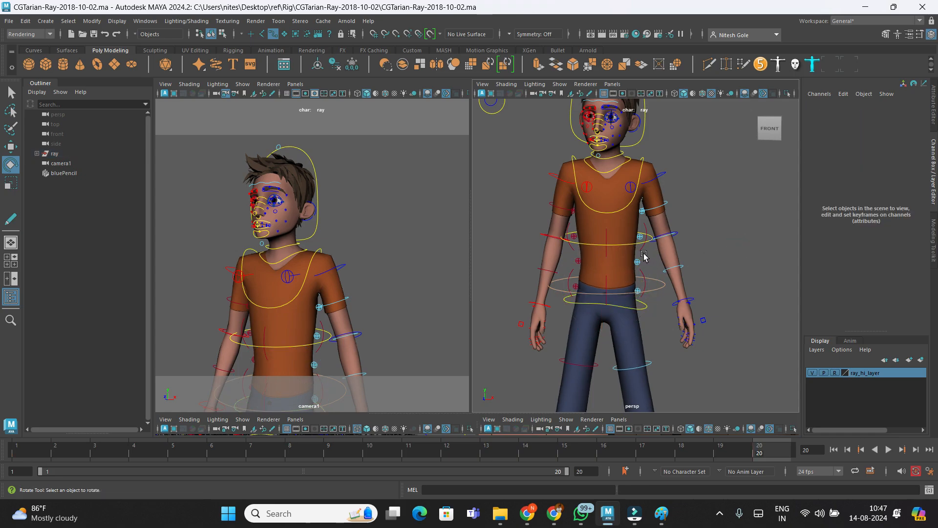
{"action": "left_click", "coordinate": [646, 273]}
{"action": "left_click_drag", "start_coordinate": [637, 276], "coordinate": [641, 293]}
{"action": "left_click", "coordinate": [709, 245]}
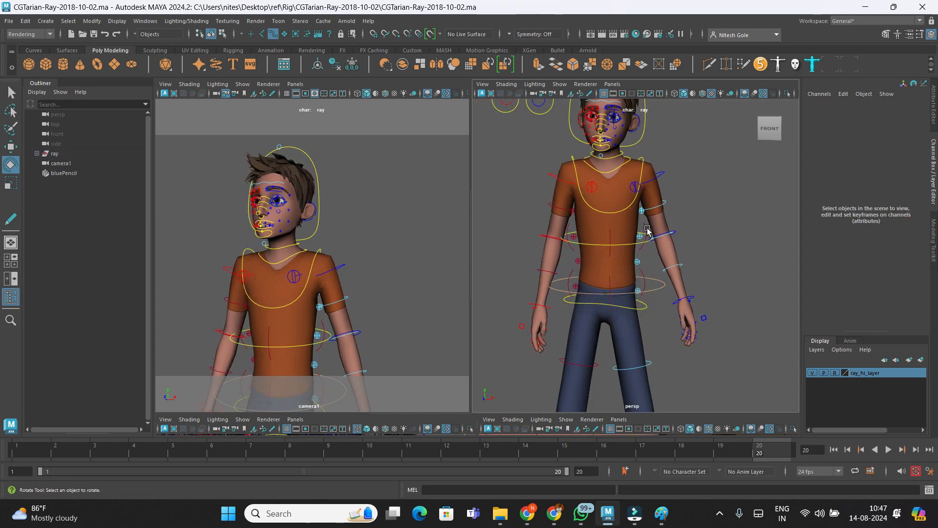
- Rotate the mid-torso control slightly and turn the chest control to Rotate Y about 12.2 degrees
{"action": "left_click", "coordinate": [644, 242]}
{"action": "left_click_drag", "start_coordinate": [645, 243], "coordinate": [618, 229]}
{"action": "left_click", "coordinate": [719, 207]}
{"action": "left_click", "coordinate": [635, 203]}
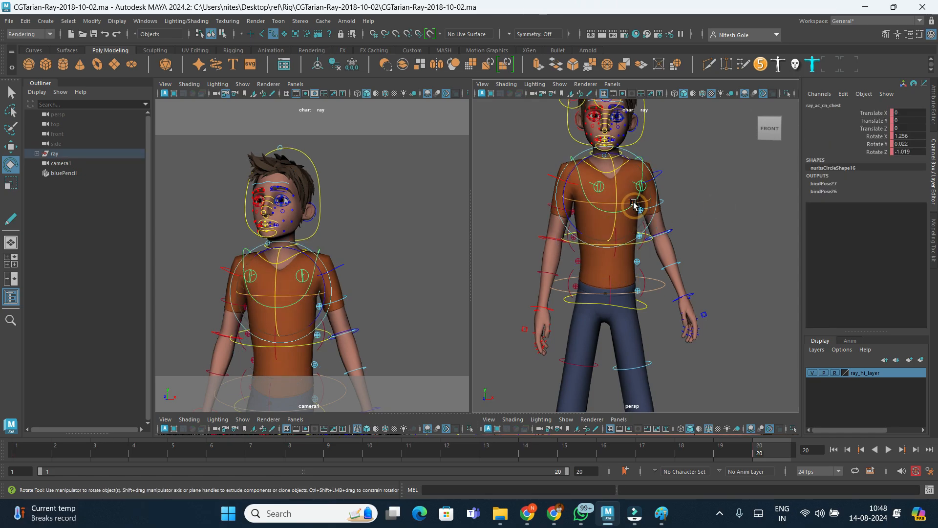
{"action": "left_click_drag", "start_coordinate": [637, 204], "coordinate": [640, 206]}
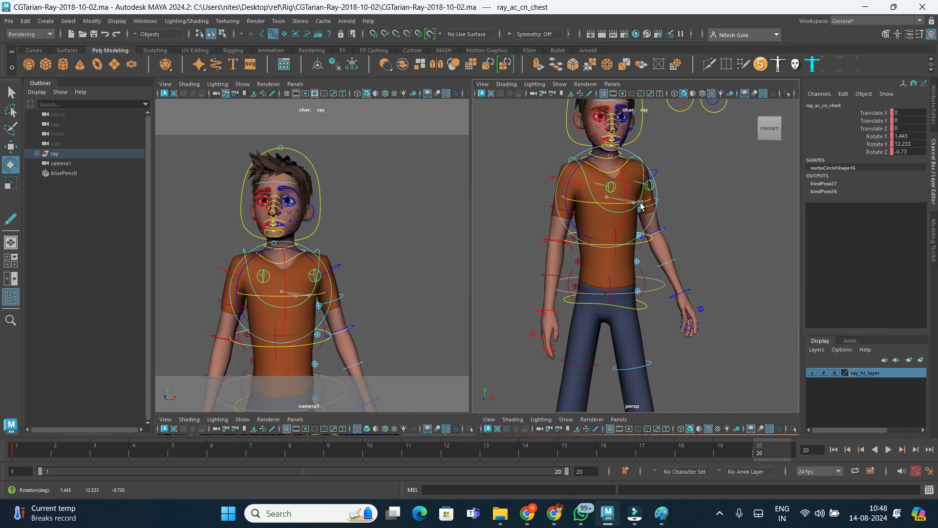
{"action": "left_click", "coordinate": [714, 198]}
- Turn the neck control toward the character's left to Rotate Y about 0.6 degrees
{"action": "left_click", "coordinate": [629, 180]}
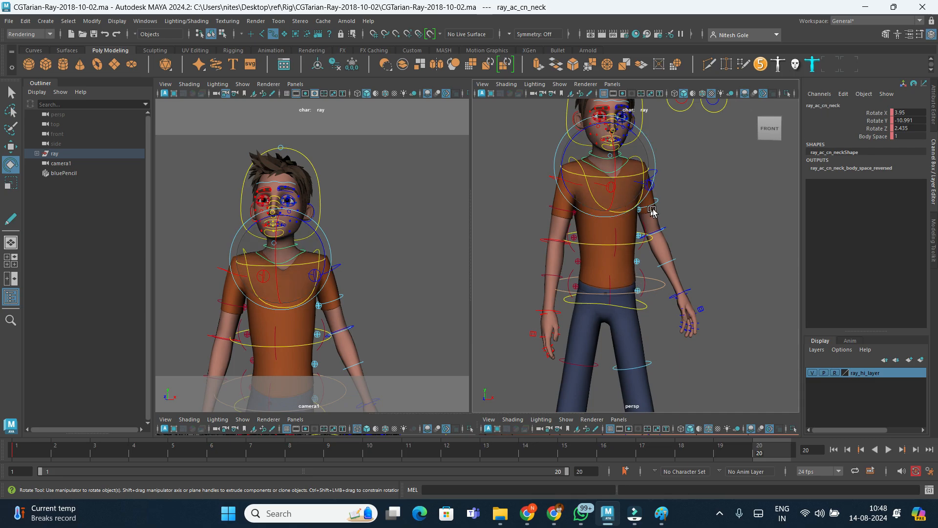
{"action": "left_click", "coordinate": [719, 196]}
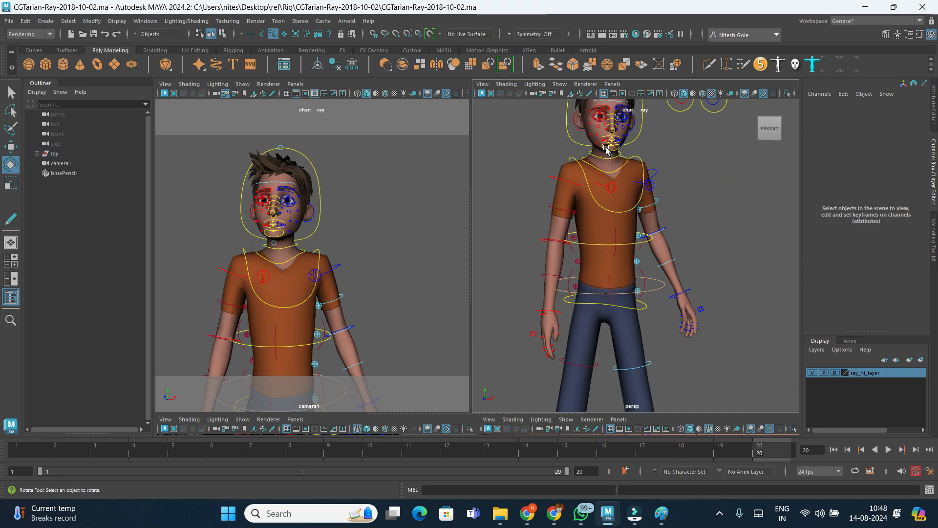
{"action": "middle_click_drag", "start_coordinate": [664, 195], "coordinate": [636, 239], "text": "alt"}
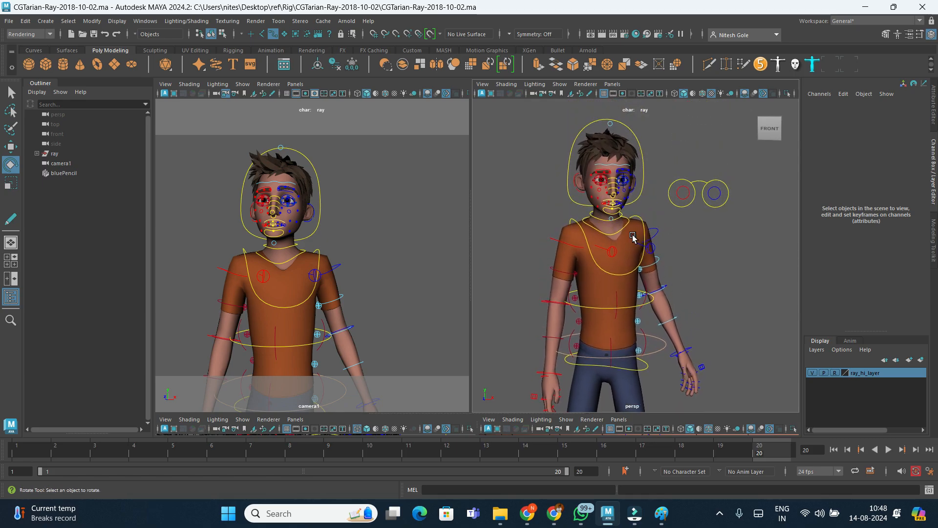
{"action": "left_click", "coordinate": [637, 238]}
{"action": "mouse_move", "coordinate": [637, 238]}
{"action": "left_mouse_down"}
{"action": "mouse_move", "coordinate": [655, 232]}
{"action": "mouse_move", "coordinate": [642, 238]}
{"action": "left_mouse_up"}
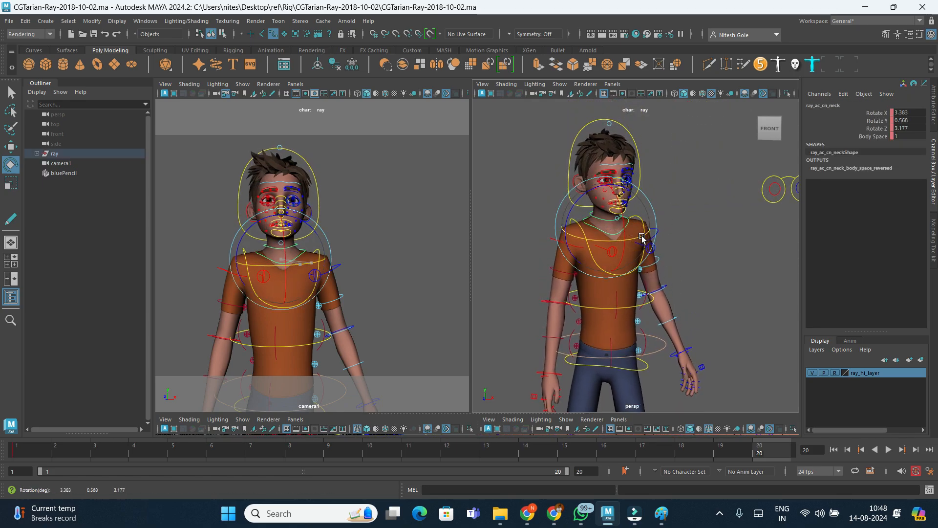
{"action": "left_click", "coordinate": [687, 239]}
- Turn the mid-neck control to Rotate Y about 22.5 degrees and tilt the head to Rotate X about 1.6 and Rotate Z about -1.7
{"action": "left_click", "coordinate": [606, 216]}
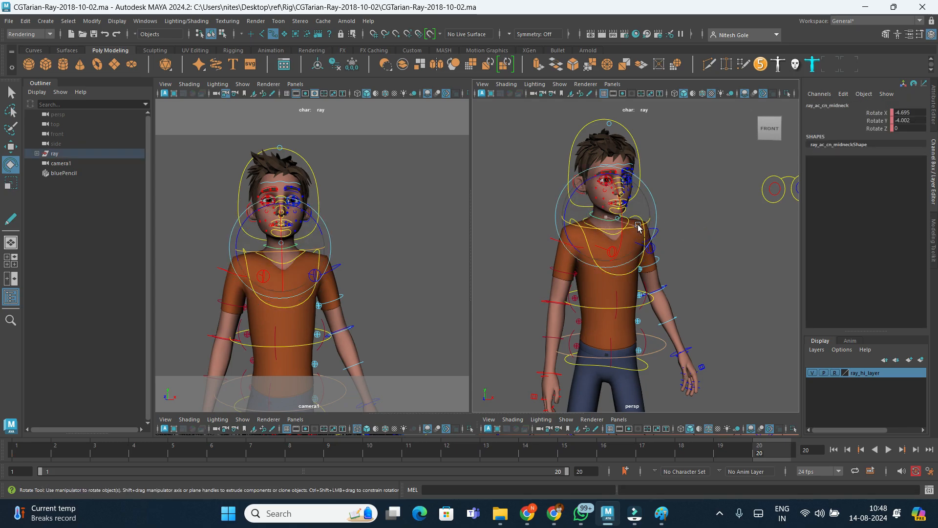
{"action": "left_click_drag", "start_coordinate": [638, 228], "coordinate": [648, 227]}
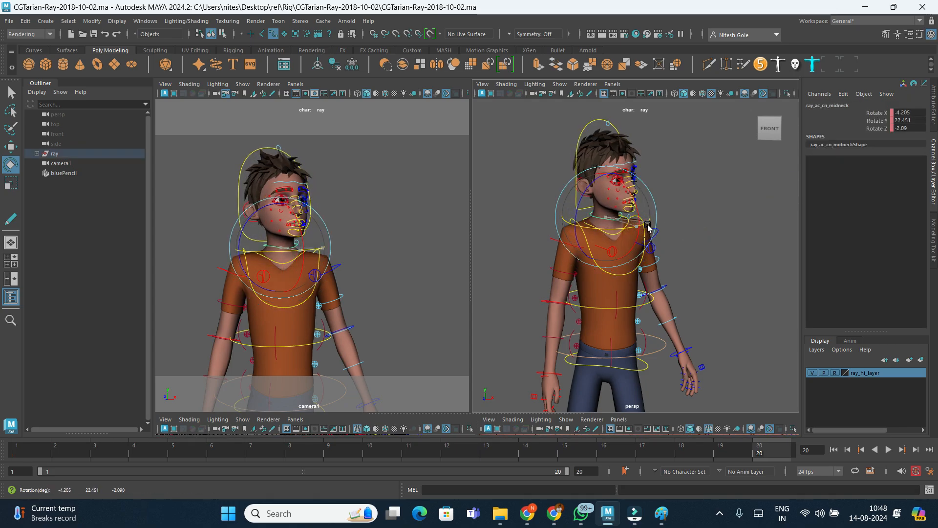
{"action": "left_click", "coordinate": [709, 211]}
{"action": "left_click", "coordinate": [576, 159]}
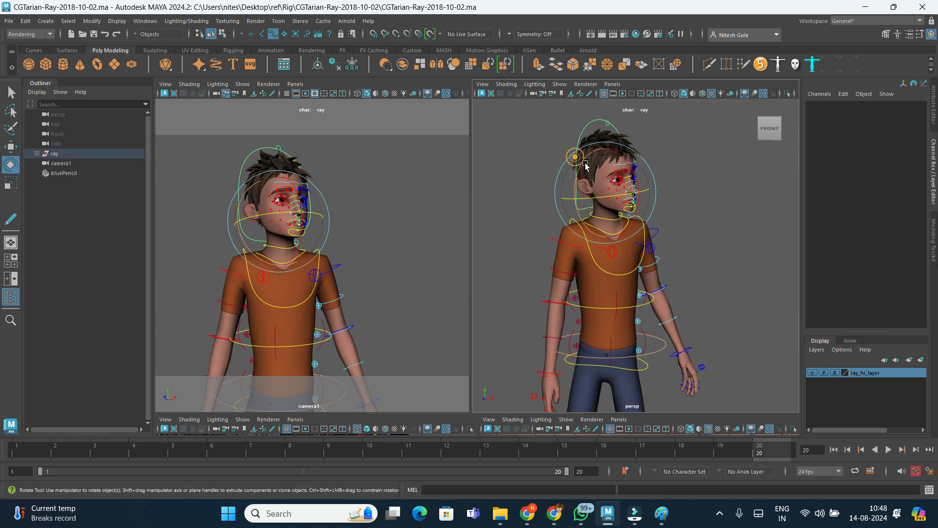
{"action": "left_click_drag", "start_coordinate": [633, 171], "coordinate": [641, 185]}
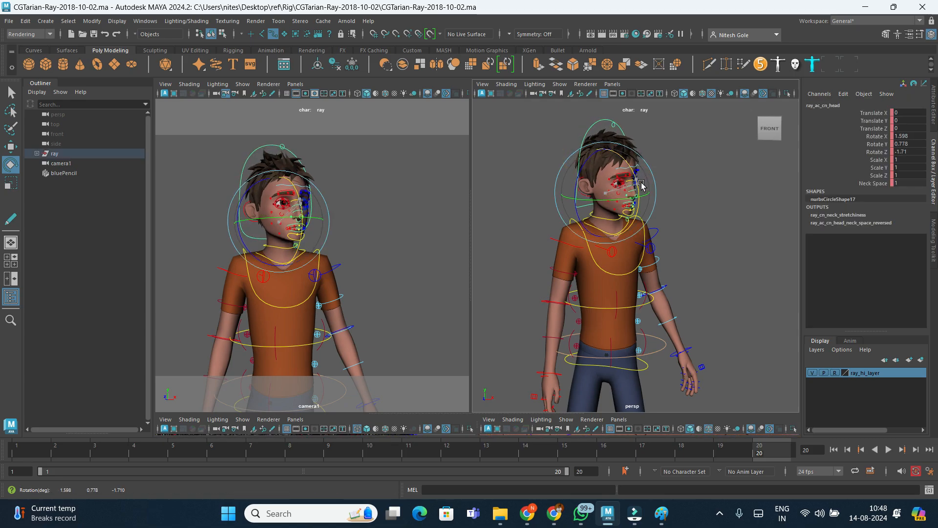
{"action": "left_click", "coordinate": [722, 225]}
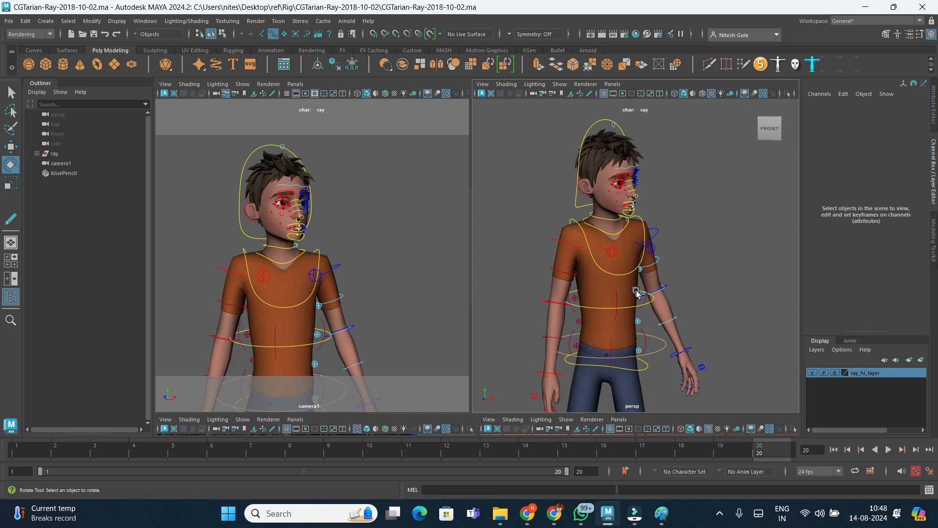
- Rotate the right clavicle to Rotate Y about -4.06 and Rotate Z about -0.6, and lower the left clavicle slightly
{"action": "left_click", "coordinate": [750, 277]}
{"action": "left_click", "coordinate": [612, 252]}
{"action": "left_click_drag", "start_coordinate": [612, 252], "coordinate": [574, 223]}
{"action": "left_click", "coordinate": [714, 233]}
{"action": "left_click", "coordinate": [612, 253]}
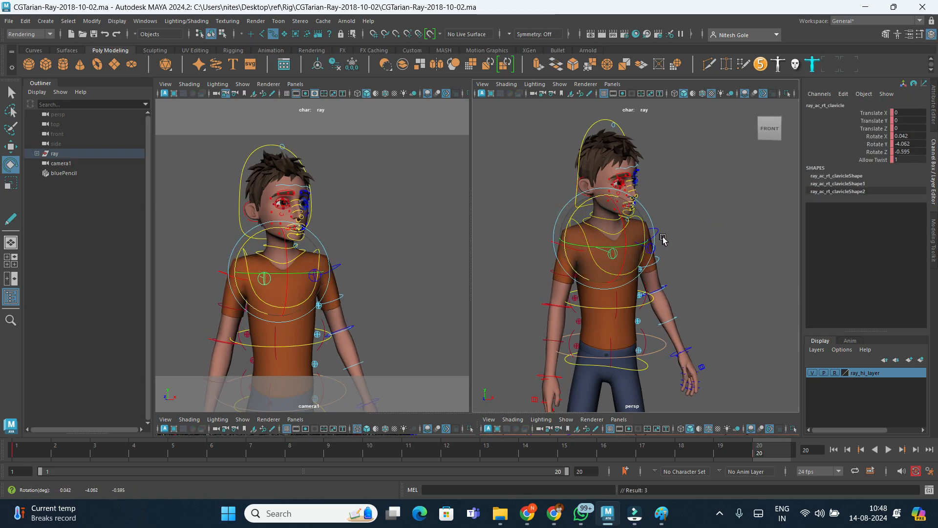
{"action": "left_click", "coordinate": [702, 240]}
{"action": "left_click", "coordinate": [652, 248]}
{"action": "left_click_drag", "start_coordinate": [601, 227], "coordinate": [606, 245]}
{"action": "left_click", "coordinate": [783, 268]}
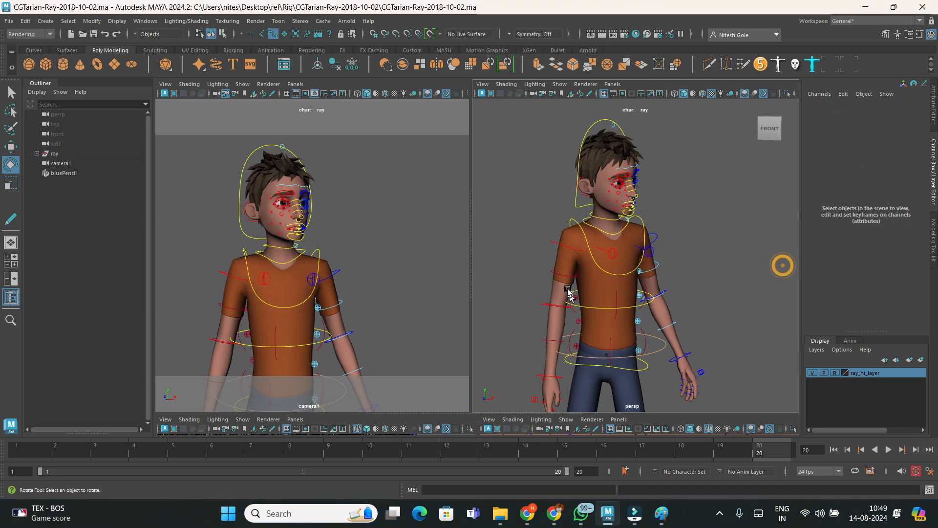
- Rotate the right shoulder FK control to Rotate X about 20.1 and Rotate Z about -85.2, and bend the right elbow to Rotate Y about -63
{"action": "left_click", "coordinate": [566, 251]}
{"action": "left_click_drag", "start_coordinate": [550, 234], "coordinate": [580, 253]}
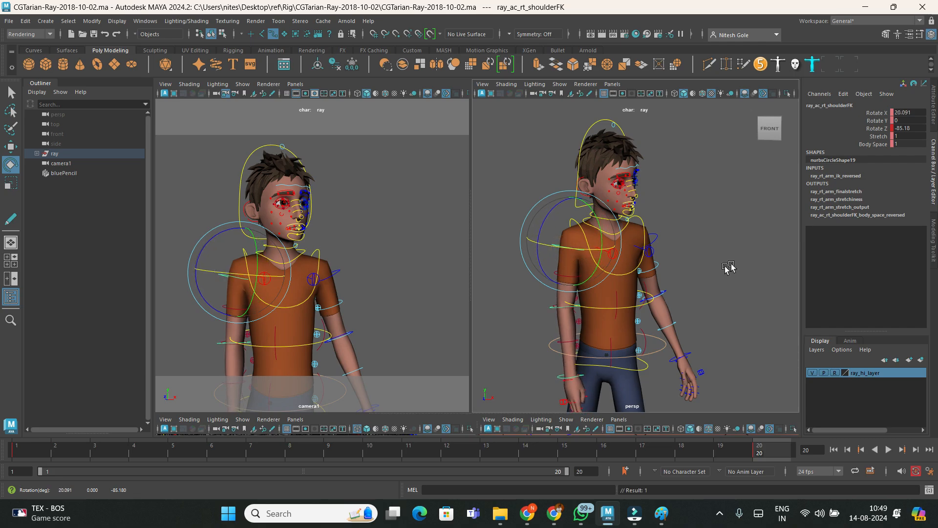
{"action": "left_click", "coordinate": [754, 259]}
{"action": "left_click", "coordinate": [562, 309]}
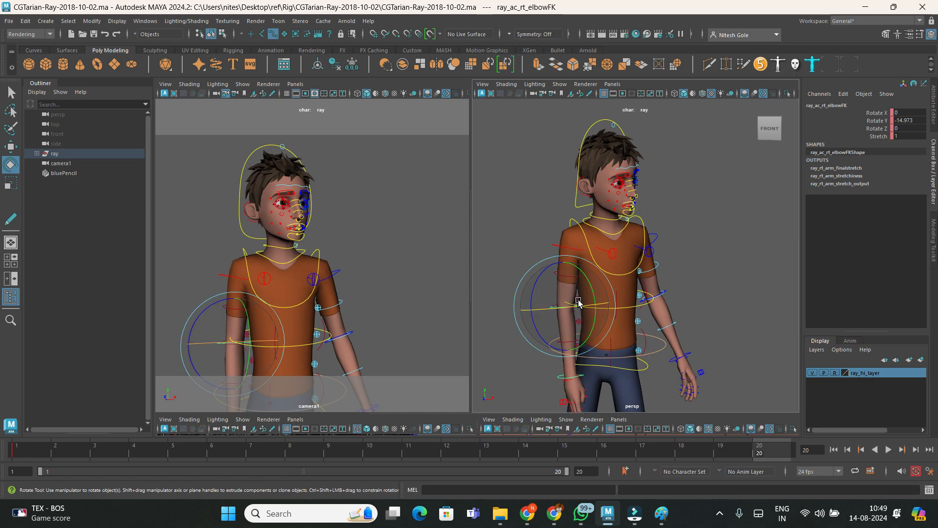
{"action": "left_click", "coordinate": [591, 283]}
{"action": "left_click_drag", "start_coordinate": [592, 282], "coordinate": [586, 250]}
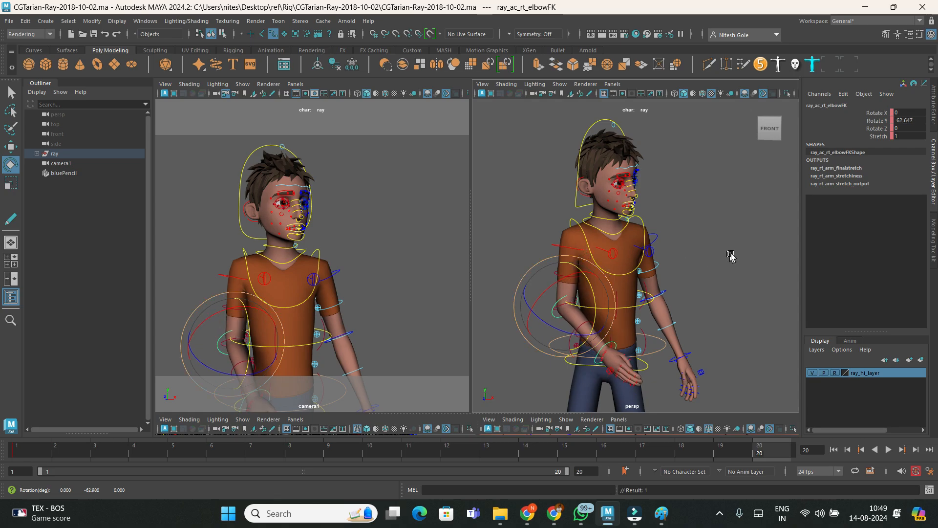
{"action": "left_click", "coordinate": [736, 251]}
- Swing the right upper arm back so the elbow sits behind the torso, and lower the right clavicle to Rotate Z about -5.4
{"action": "left_click", "coordinate": [567, 250]}
{"action": "left_click_drag", "start_coordinate": [581, 254], "coordinate": [587, 240]}
{"action": "left_click_drag", "start_coordinate": [599, 209], "coordinate": [572, 222]}
{"action": "left_click", "coordinate": [736, 223]}
{"action": "left_click", "coordinate": [576, 238]}
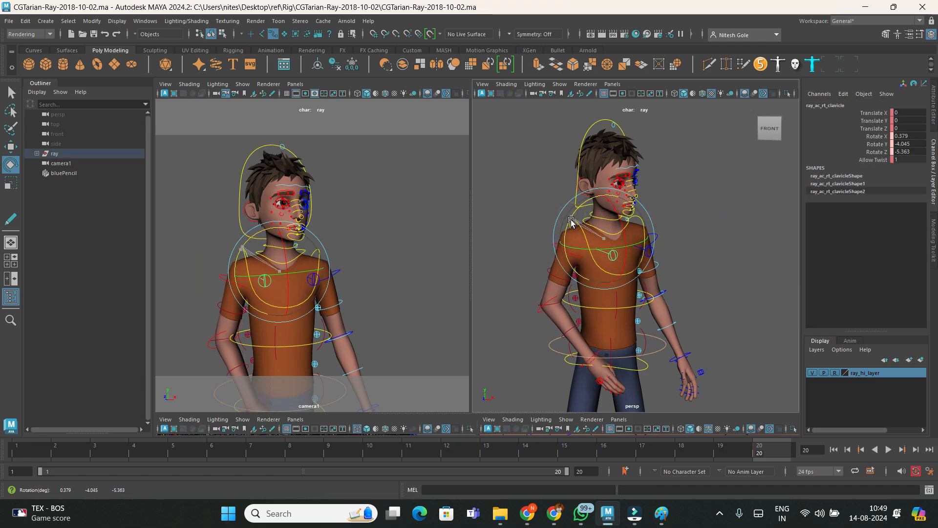
{"action": "left_click", "coordinate": [727, 216]}
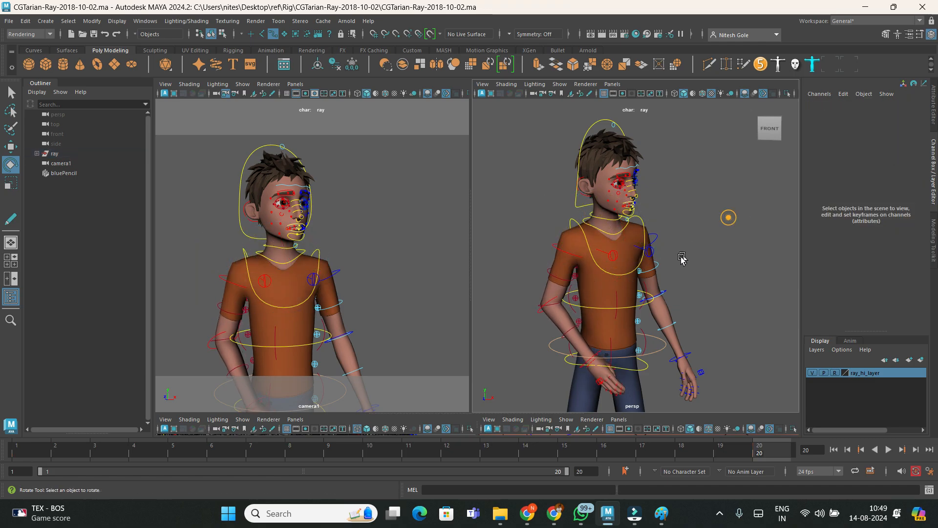
- On the right arm settings control, set Fist to 5.3 and return Neutral to 0 to curl the right hand
{"action": "left_click", "coordinate": [598, 381]}
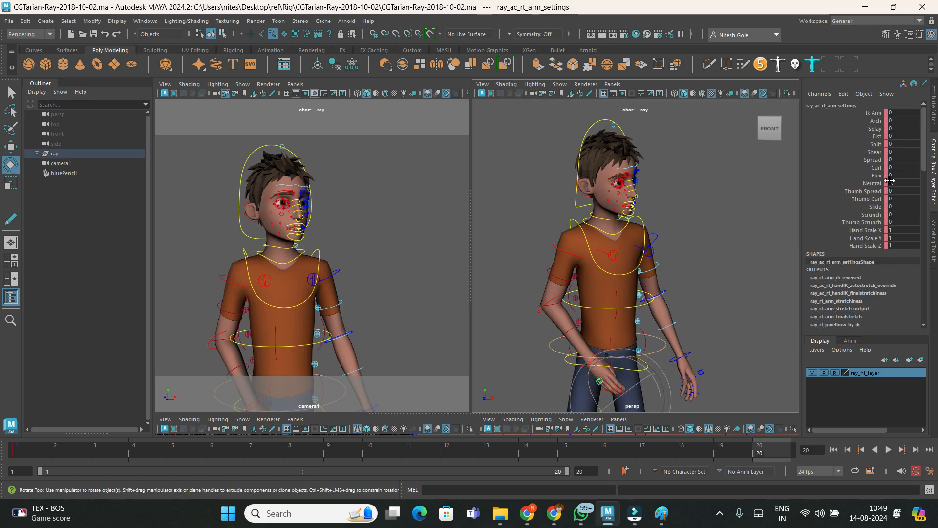
{"action": "left_click", "coordinate": [875, 136]}
{"action": "middle_click_drag", "start_coordinate": [743, 237], "coordinate": [769, 237]}
{"action": "left_click", "coordinate": [905, 190]}
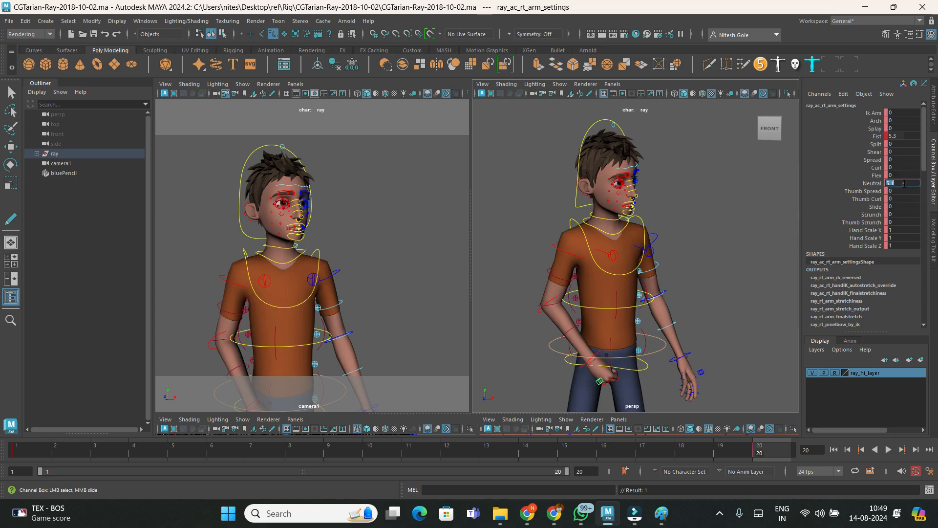
{"action": "left_click", "coordinate": [875, 136]}
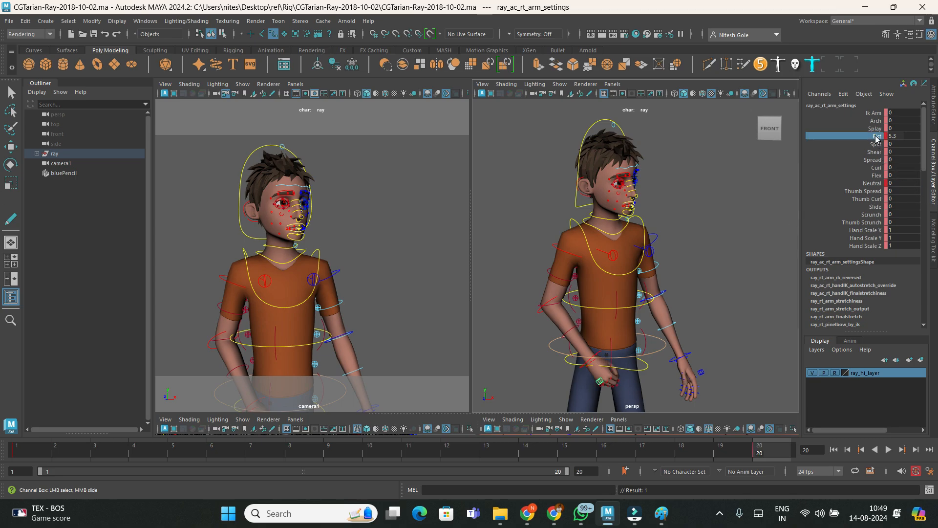
{"action": "left_click", "coordinate": [766, 228]}
- Bend the left arm at the elbow and swing the right arm slightly outward so both elbows stick out from the torso
{"action": "key", "text": "e"}
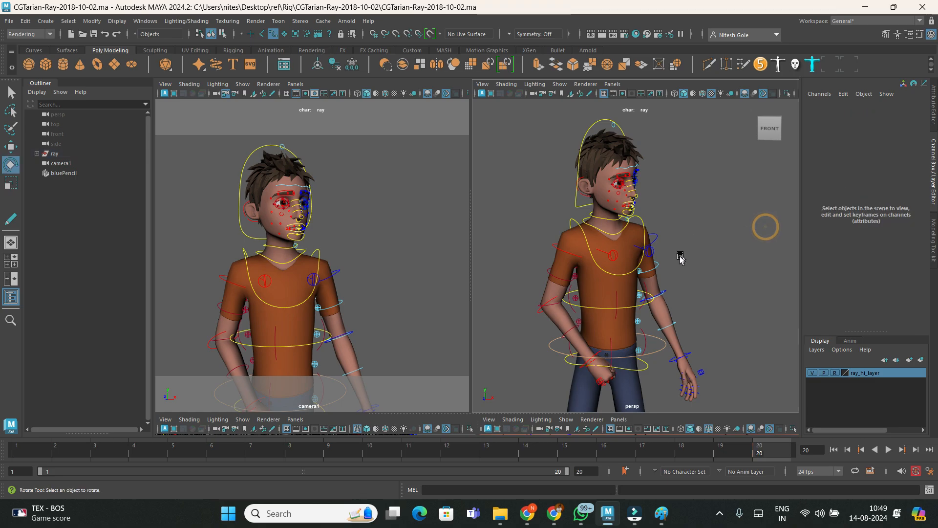
{"action": "left_click", "coordinate": [655, 251]}
{"action": "left_click_drag", "start_coordinate": [656, 251], "coordinate": [680, 282], "text": "alt"}
{"action": "left_click", "coordinate": [667, 288]}
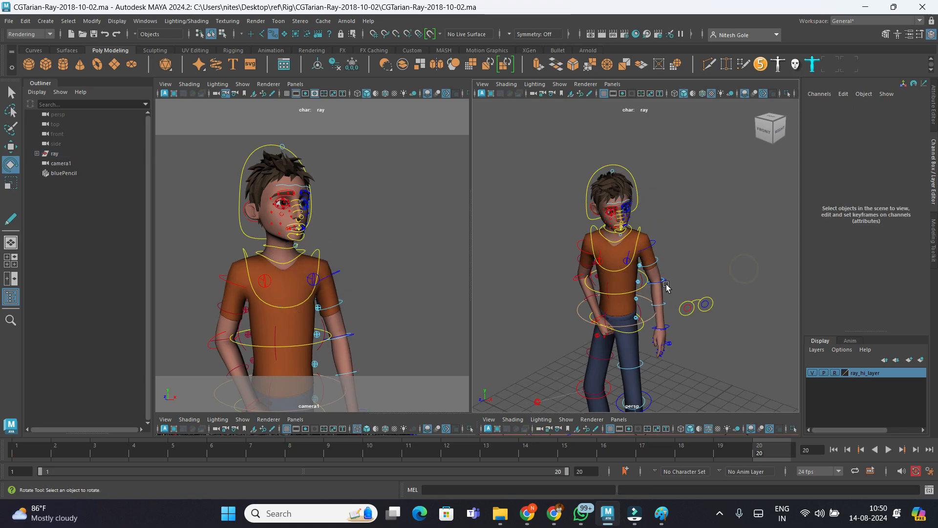
{"action": "left_click", "coordinate": [661, 284]}
{"action": "mouse_move", "coordinate": [660, 282]}
{"action": "left_mouse_down"}
{"action": "mouse_move", "coordinate": [629, 264]}
{"action": "mouse_move", "coordinate": [680, 293]}
{"action": "mouse_move", "coordinate": [667, 284]}
{"action": "left_mouse_up"}
{"action": "left_click", "coordinate": [753, 225]}
{"action": "left_click", "coordinate": [607, 269]}
{"action": "left_click_drag", "start_coordinate": [615, 266], "coordinate": [626, 238]}
{"action": "left_click", "coordinate": [739, 250]}
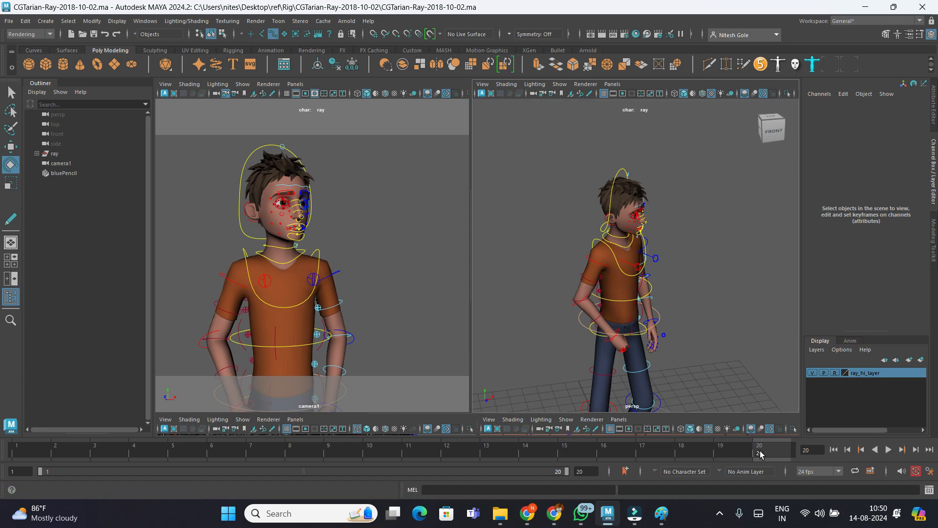
- Enlarge the camera1 view, scrub the timeline and play back the turn to review the motion
{"action": "left_click", "coordinate": [398, 272]}
{"action": "key", "text": "space"}
{"action": "left_click", "coordinate": [547, 449]}
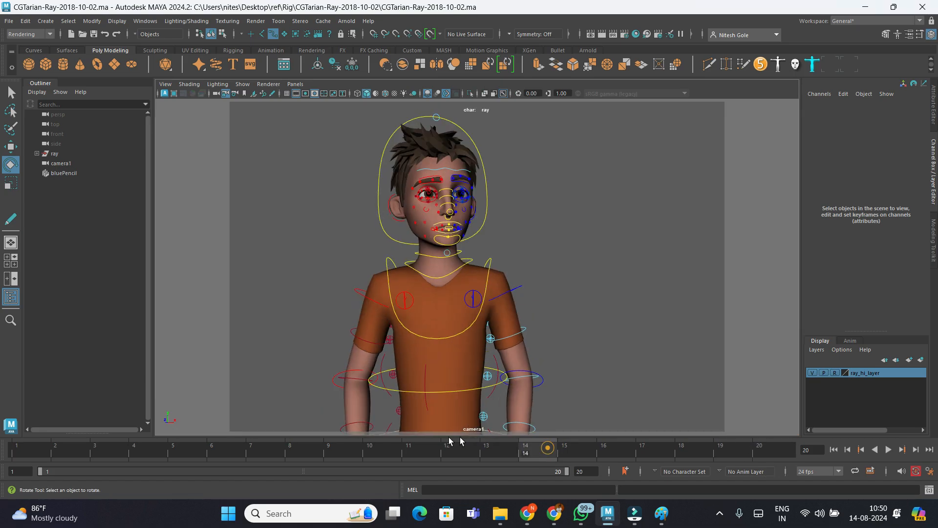
{"action": "key", "text": "alt+v"}
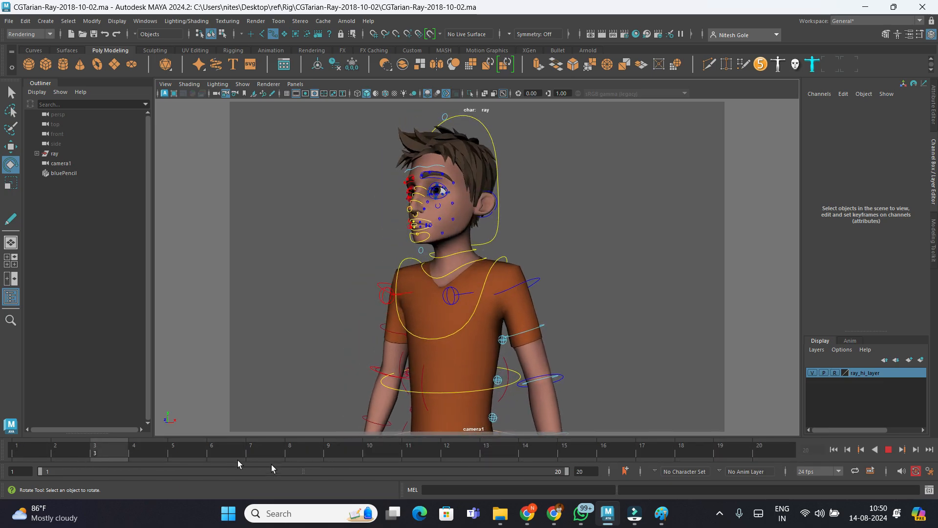
{"action": "key", "text": "alt+v"}
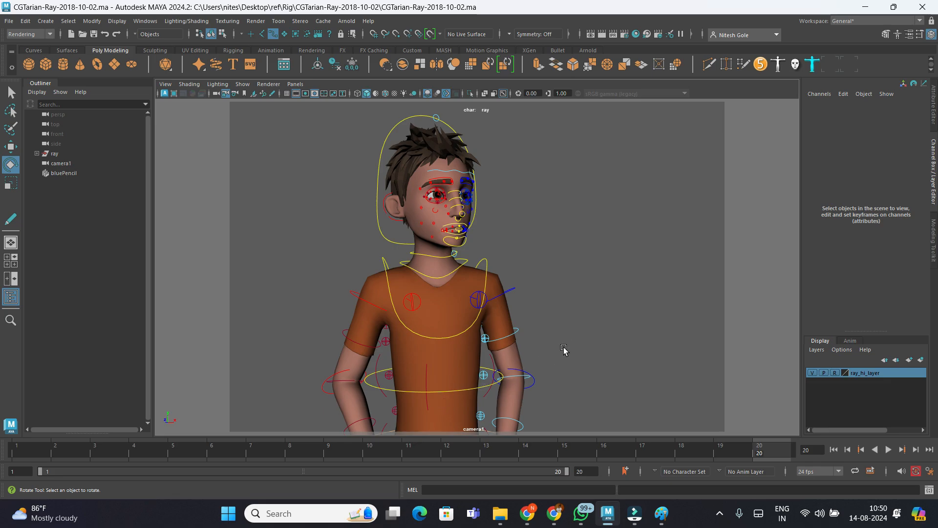
{"action": "left_click", "coordinate": [242, 85]}
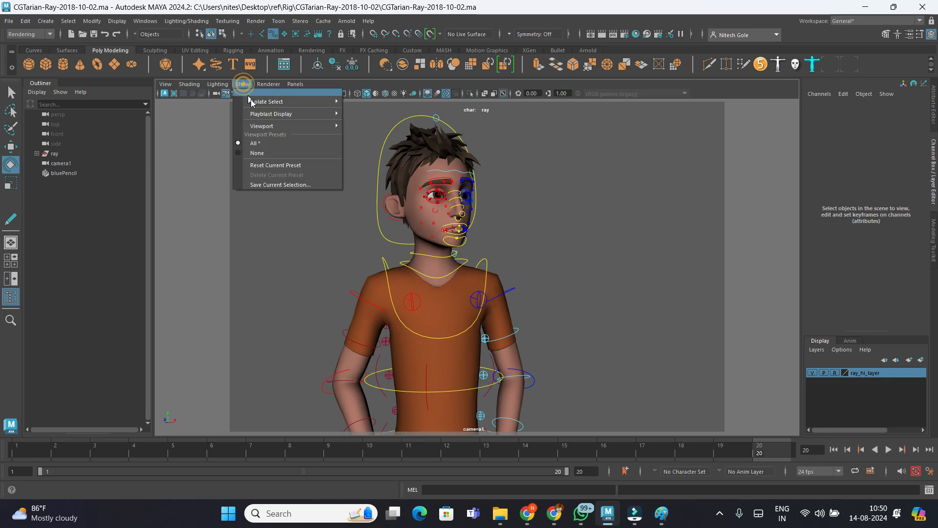
{"action": "mouse_move", "coordinate": [213, 86]}
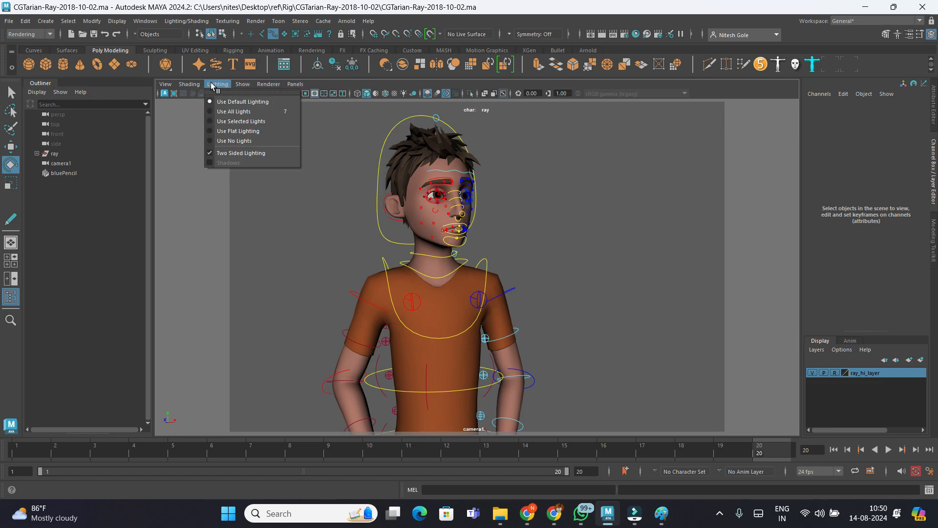
{"action": "mouse_move", "coordinate": [242, 86]}
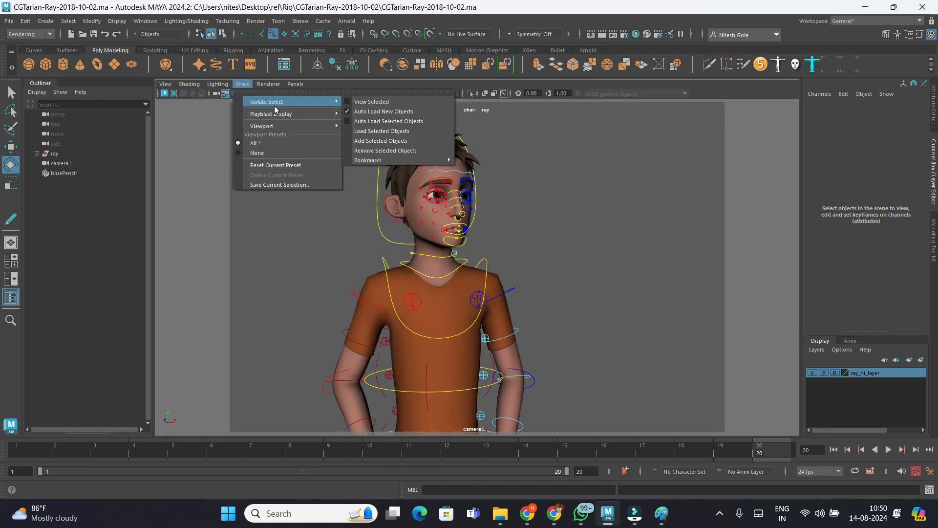
{"action": "mouse_move", "coordinate": [278, 115]}
{"action": "left_click", "coordinate": [266, 255]}
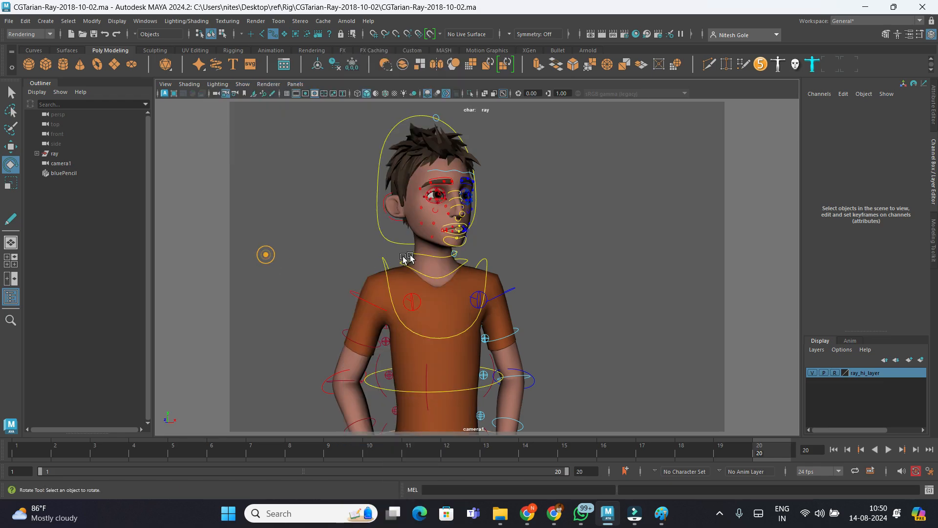
{"action": "left_click", "coordinate": [494, 267]}
{"action": "left_click", "coordinate": [562, 262]}
{"action": "key", "text": "ctrl+1"}
{"action": "key", "text": "ctrl+1"}
{"action": "left_click", "coordinate": [391, 139]}
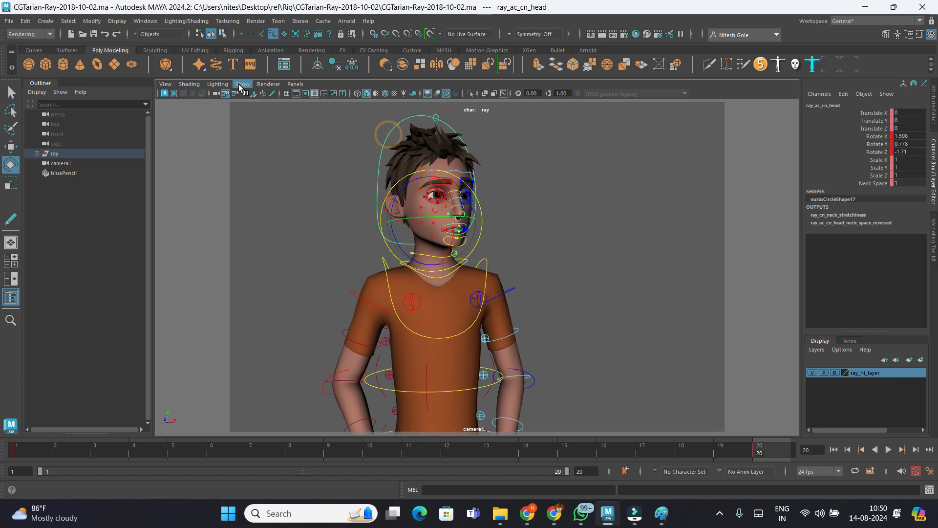
{"action": "left_click", "coordinate": [242, 83]}
{"action": "mouse_move", "coordinate": [271, 113]}
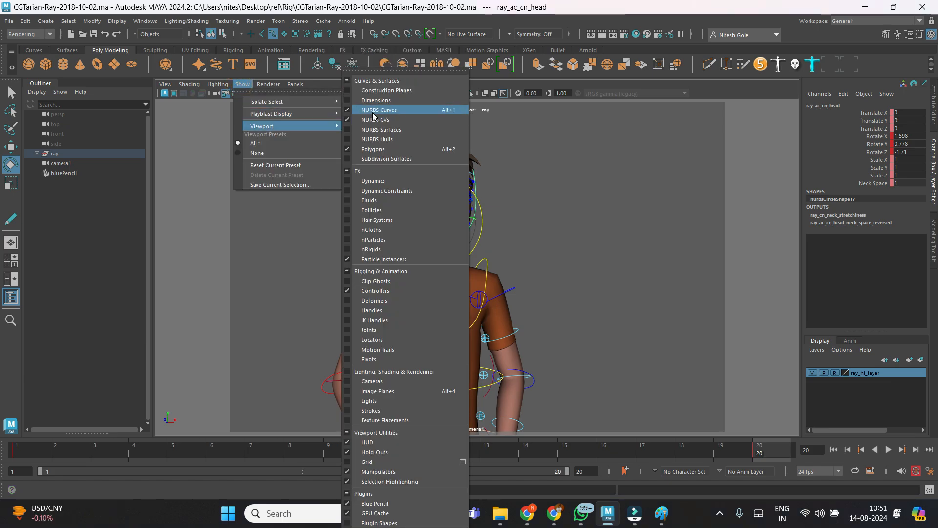
{"action": "left_click", "coordinate": [646, 242]}
{"action": "left_click", "coordinate": [645, 242]}
{"action": "key", "text": "ctrl+1"}
{"action": "key", "text": "ctrl+1"}
- Hide the NURBS curves in the camera1 view so only the character's geometry is displayed
{"action": "left_click", "coordinate": [242, 84]}
{"action": "mouse_move", "coordinate": [269, 114]}
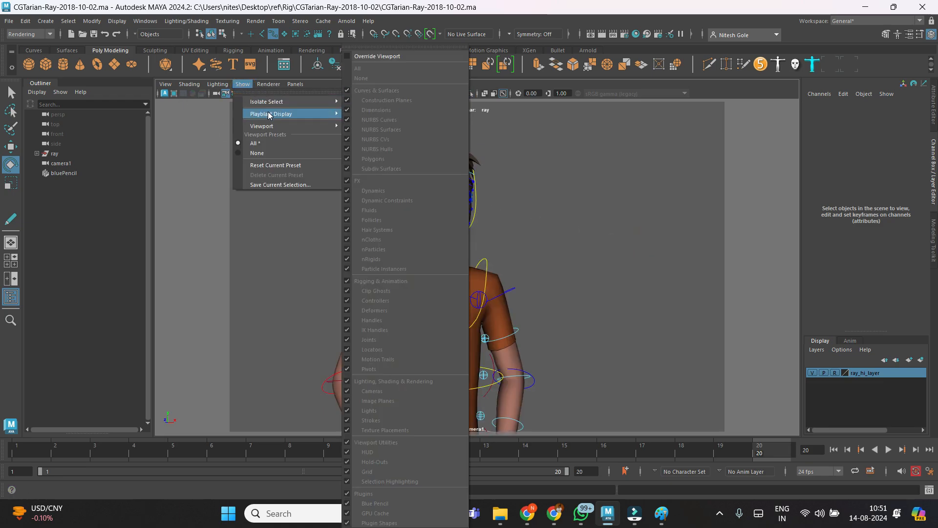
{"action": "mouse_move", "coordinate": [301, 126]}
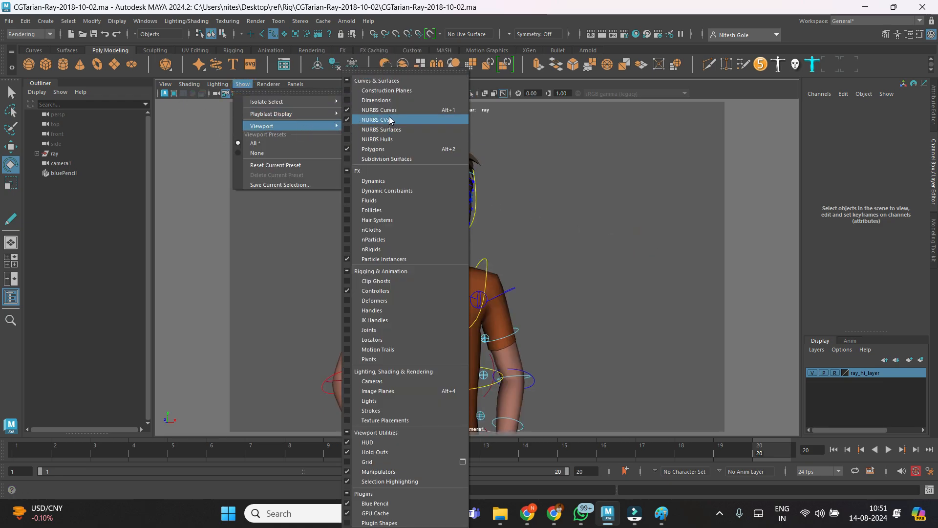
{"action": "left_click", "coordinate": [349, 110]}
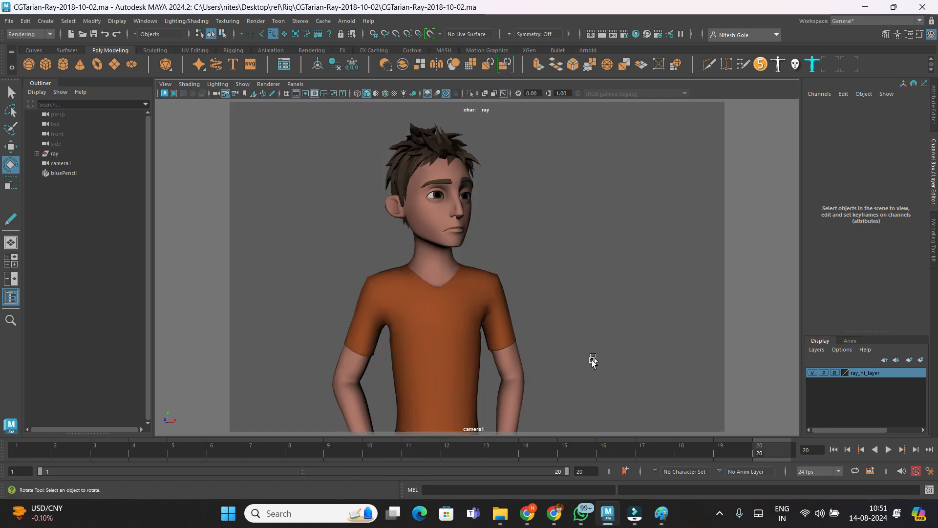
- Playblast the animation as an avi at quality 100 and scale 1.00 to the movie file playblast01, and close the player
{"action": "right_click", "coordinate": [542, 455]}
{"action": "left_click", "coordinate": [640, 447]}
{"action": "scroll", "coordinate": [481, 307], "scroll_direction": "down", "scroll_amount": 1}
{"action": "left_click", "coordinate": [444, 297]}
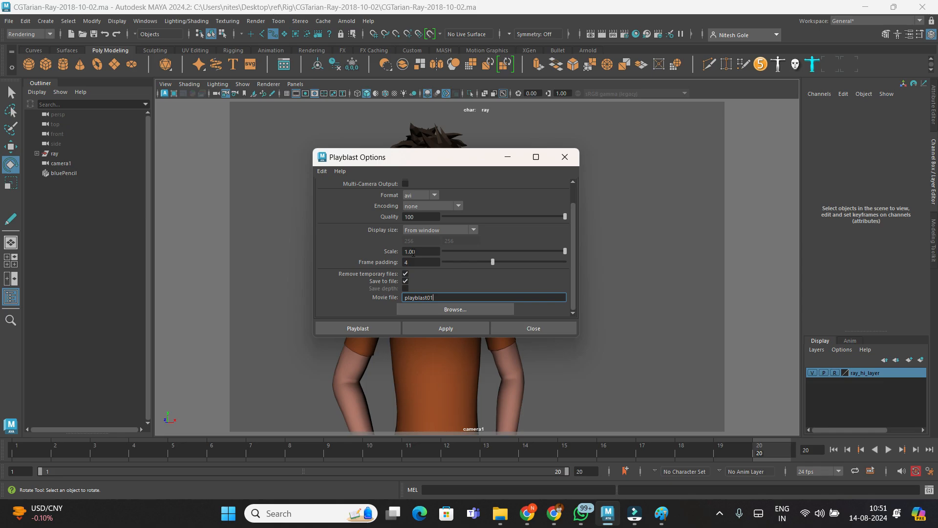
{"action": "left_click", "coordinate": [411, 216]}
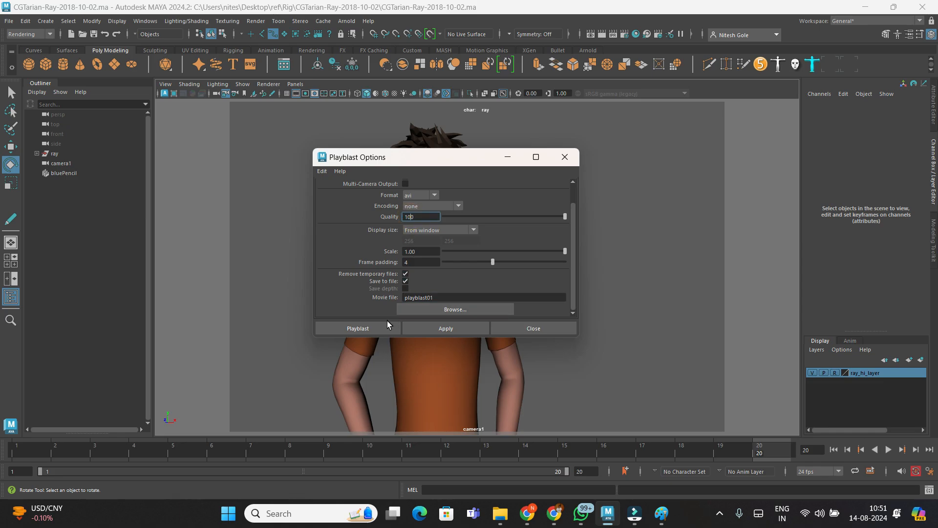
{"action": "left_click", "coordinate": [377, 329]}
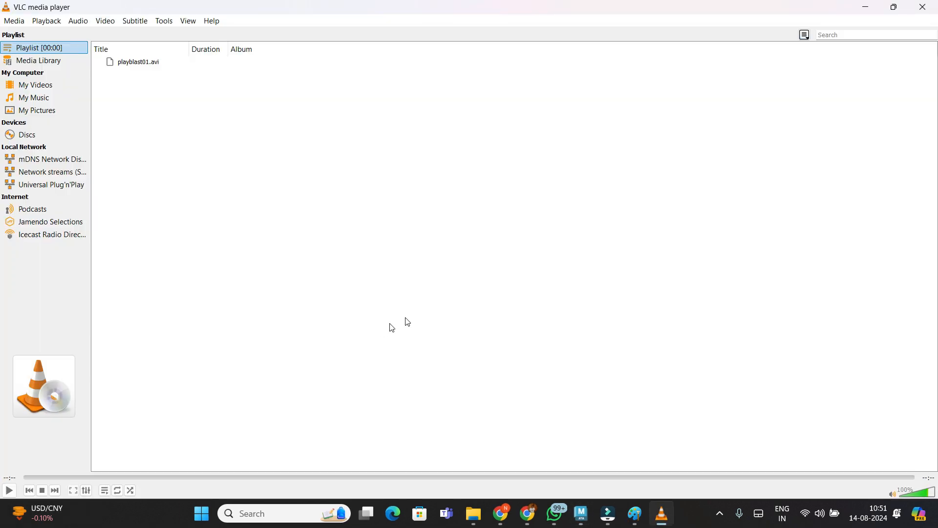
{"action": "left_click", "coordinate": [935, 4]}
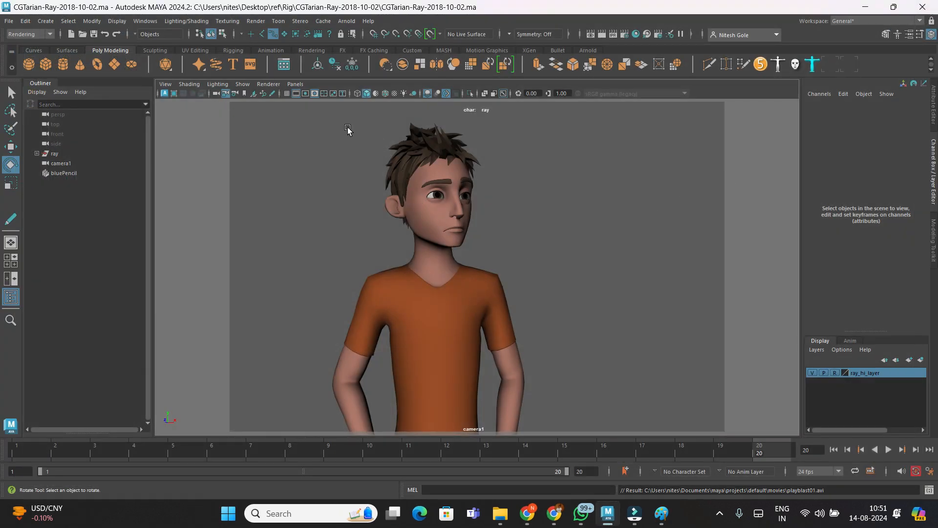
- Show the NURBS curves again in camera1 and switch to a full-size perspective view
{"action": "key", "text": "alt+1"}
{"action": "key", "text": "space"}
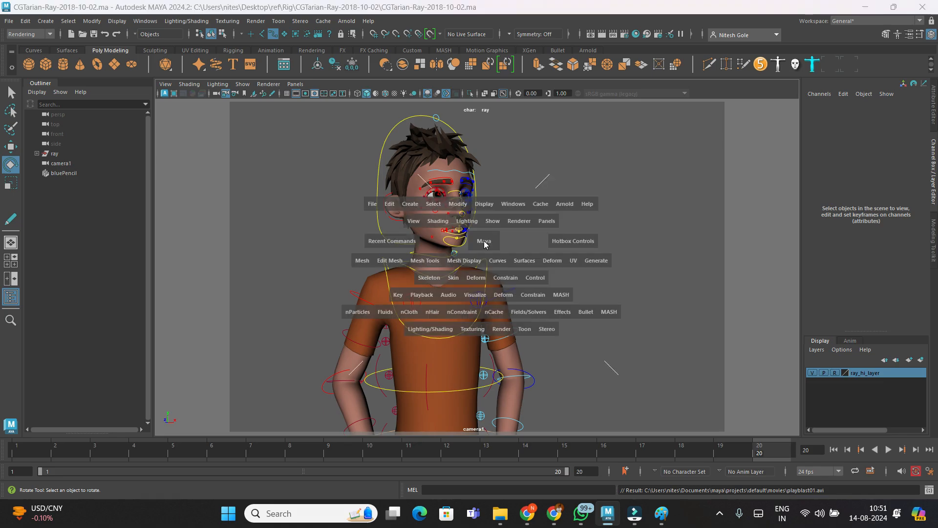
{"action": "key", "text": "space"}
- Raise both mouth corner controls together on frame 20, bringing the right one to about Translate Y 0.006
{"action": "left_click_drag", "start_coordinate": [619, 241], "coordinate": [495, 276], "text": "alt"}
{"action": "scroll", "coordinate": [523, 235], "scroll_direction": "up", "scroll_amount": 3}
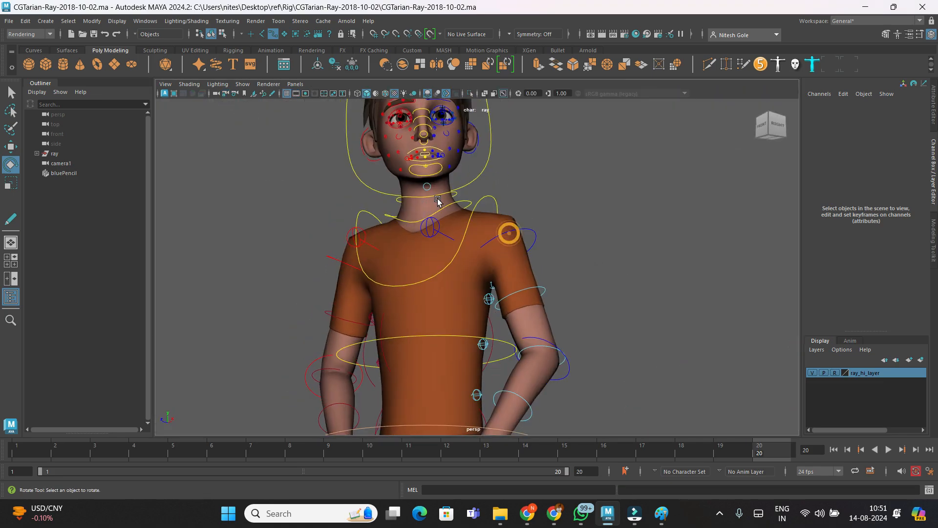
{"action": "scroll", "coordinate": [494, 275], "scroll_direction": "up", "scroll_amount": 5}
{"action": "left_click", "coordinate": [519, 230]}
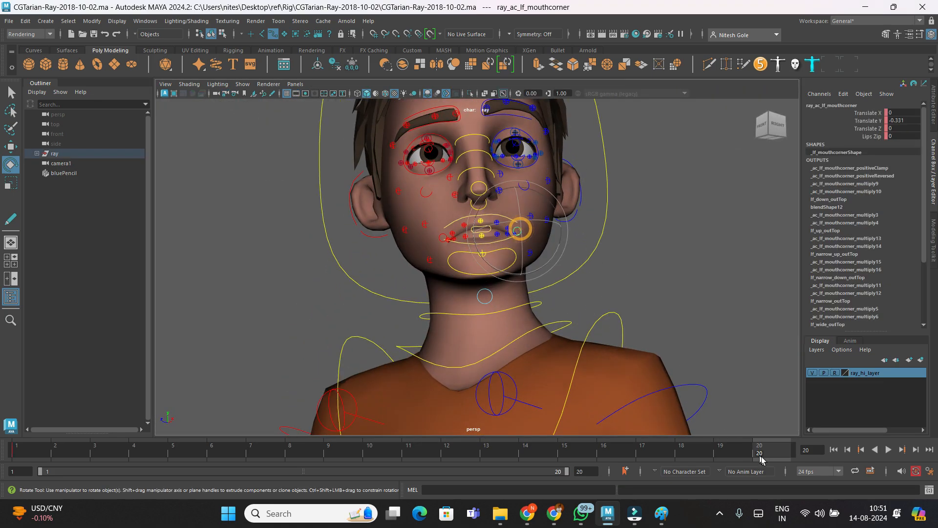
{"action": "left_click", "coordinate": [440, 239]}
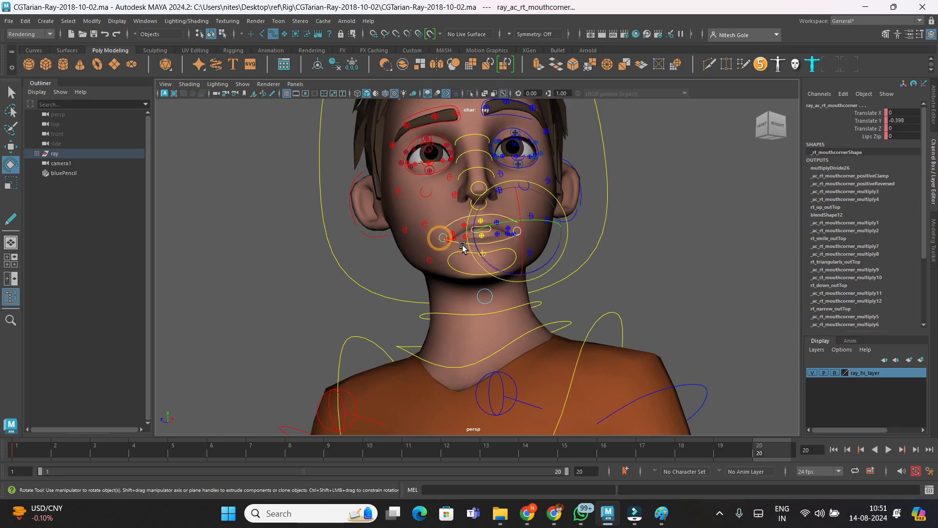
{"action": "key", "text": "w"}
{"action": "left_click_drag", "start_coordinate": [443, 210], "coordinate": [445, 202]}
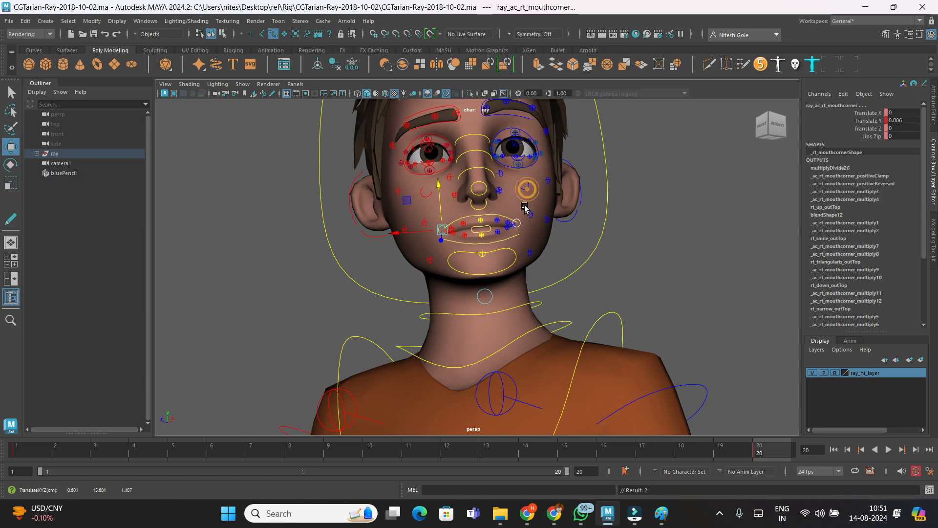
- Raise both cheek controls to about Translate Y 0.087 and nudge the two sneer controls beside the nose
{"action": "left_click", "coordinate": [524, 185]}
{"action": "left_click", "coordinate": [426, 190]}
{"action": "left_click_drag", "start_coordinate": [426, 191], "coordinate": [426, 170]}
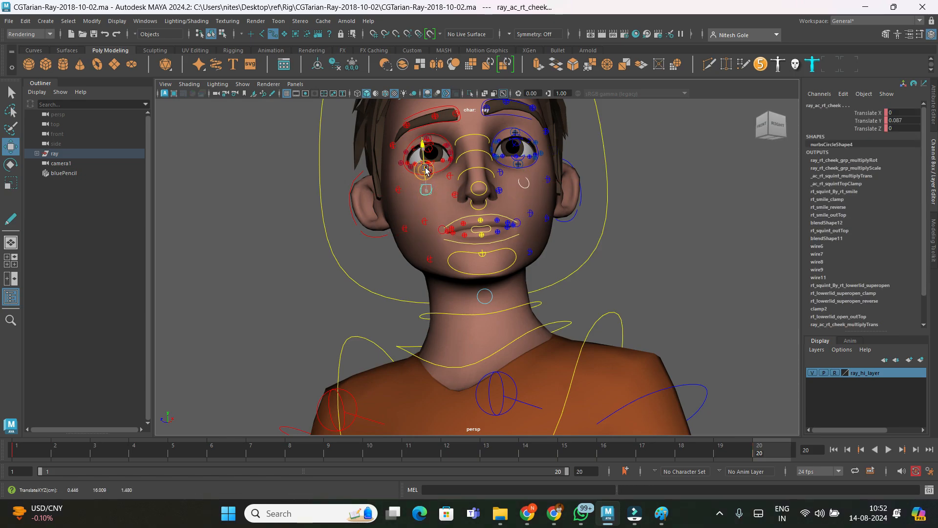
{"action": "left_click", "coordinate": [500, 191]}
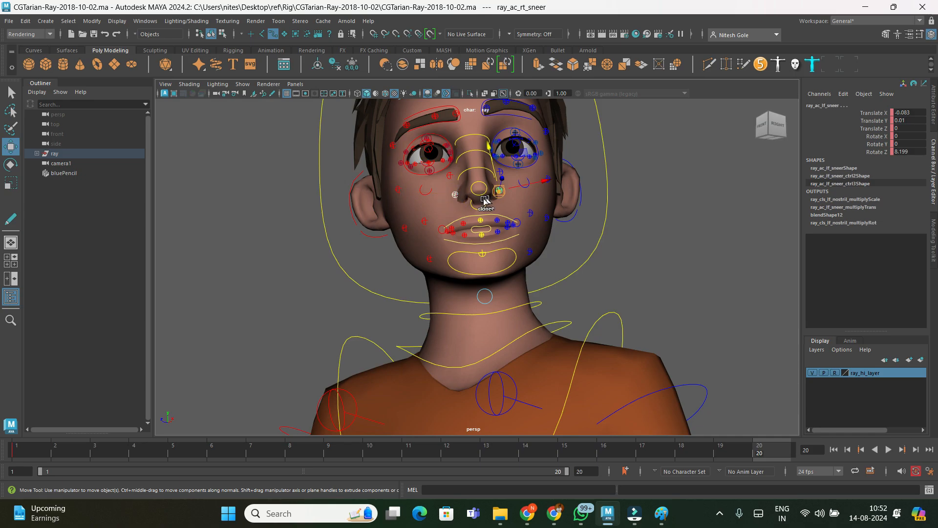
{"action": "left_click_drag", "start_coordinate": [511, 188], "coordinate": [522, 186]}
{"action": "left_click", "coordinate": [541, 207]}
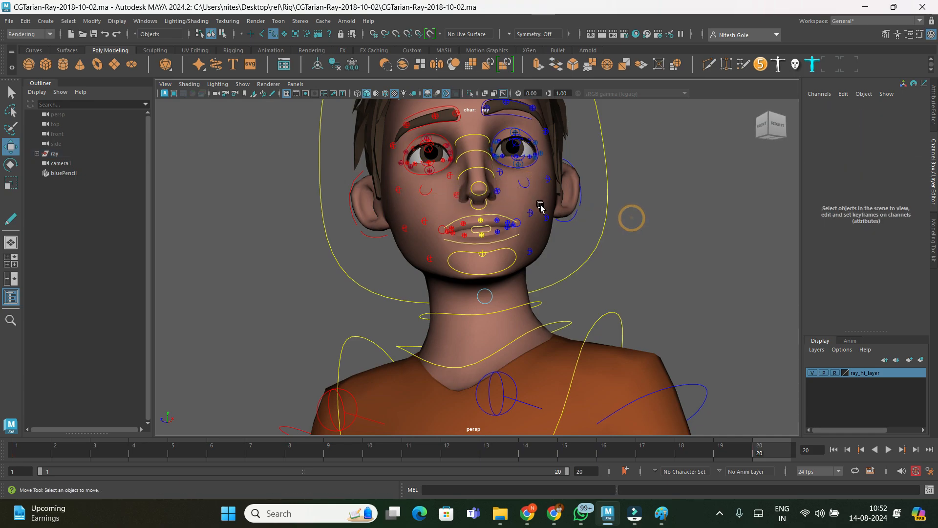
- Raise the whole right eyebrow control to about Translate Y 0.036
{"action": "scroll", "coordinate": [544, 220], "scroll_direction": "up", "scroll_amount": 3}
{"action": "scroll", "coordinate": [548, 242], "scroll_direction": "up", "scroll_amount": 3}
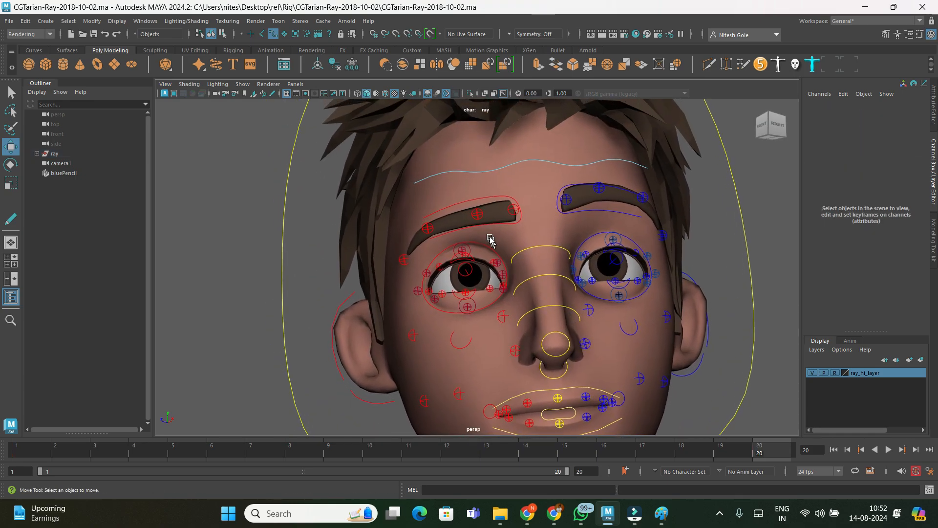
{"action": "left_click", "coordinate": [466, 201]}
{"action": "left_click_drag", "start_coordinate": [466, 201], "coordinate": [467, 186]}
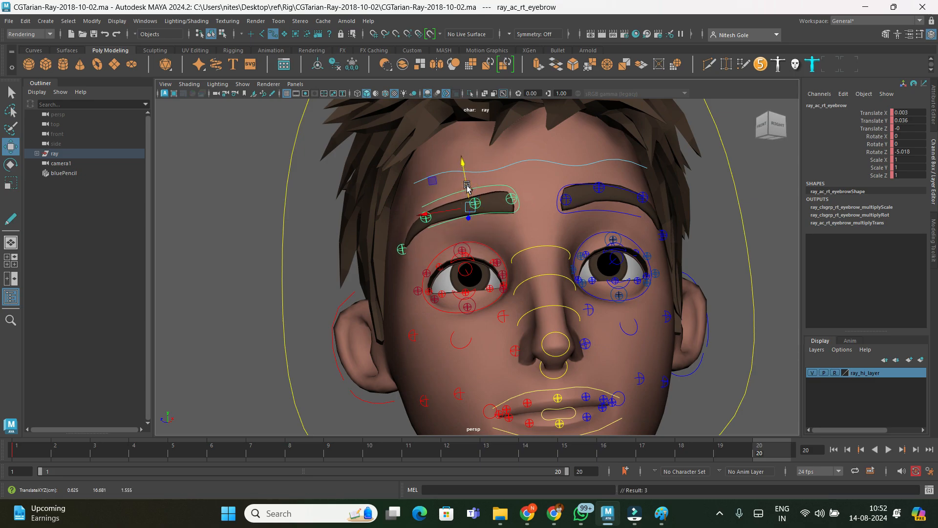
- Raise the middle and outer-middle controls of the right eyebrow together, with the middle one at about Translate Y 0.042
{"action": "scroll", "coordinate": [647, 267], "scroll_direction": "up", "scroll_amount": 1}
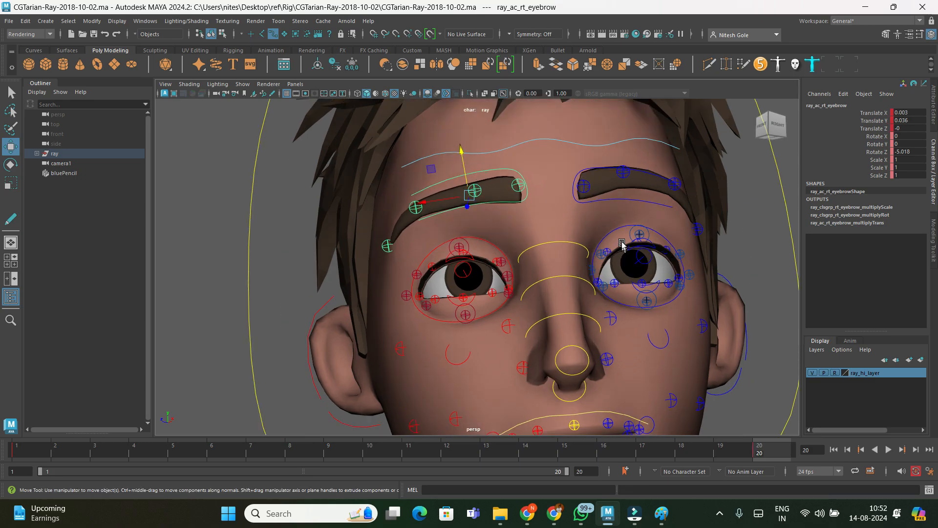
{"action": "left_click", "coordinate": [424, 230]}
{"action": "left_click", "coordinate": [415, 208]}
{"action": "left_click", "coordinate": [477, 191], "text": "shift"}
{"action": "left_click_drag", "start_coordinate": [470, 163], "coordinate": [469, 157]}
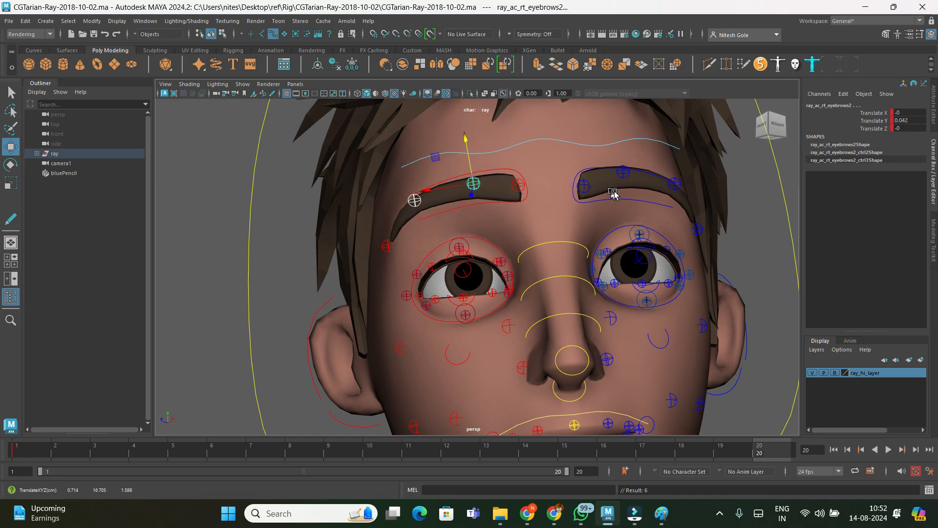
{"action": "scroll", "coordinate": [534, 293], "scroll_direction": "up", "scroll_amount": 1}
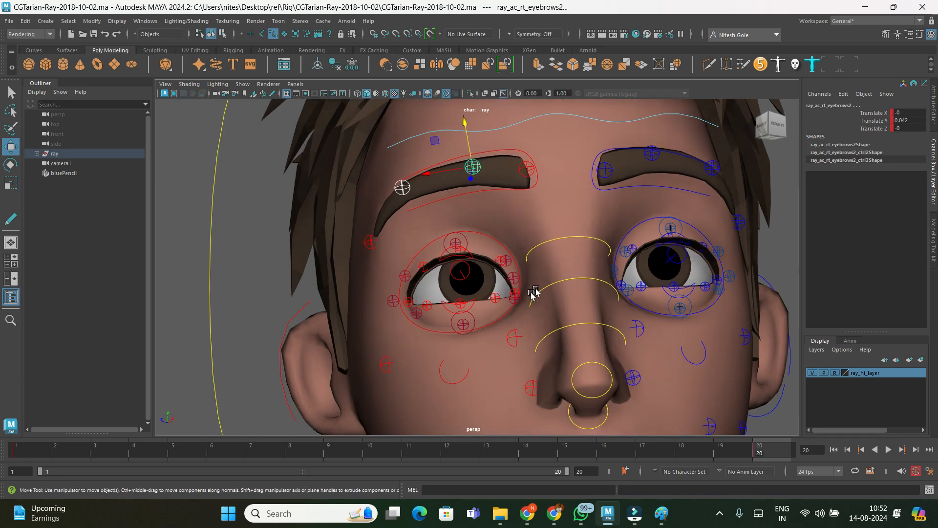
- Nudge the right eye's lower lid control upward and raise the same eye's upper lid control
{"action": "left_click", "coordinate": [468, 310]}
{"action": "mouse_move", "coordinate": [459, 276]}
{"action": "left_mouse_down"}
{"action": "mouse_move", "coordinate": [462, 291]}
{"action": "mouse_move", "coordinate": [458, 272]}
{"action": "left_mouse_up"}
{"action": "left_click", "coordinate": [462, 257]}
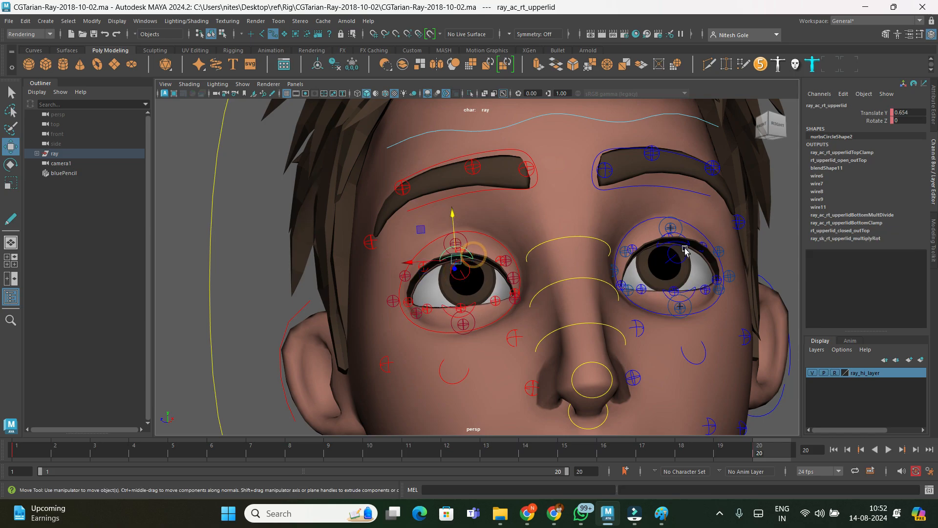
{"action": "left_click_drag", "start_coordinate": [456, 254], "coordinate": [455, 236]}
- Raise both whole-eye controls together to about Translate Y 0.022
{"action": "left_click", "coordinate": [483, 232]}
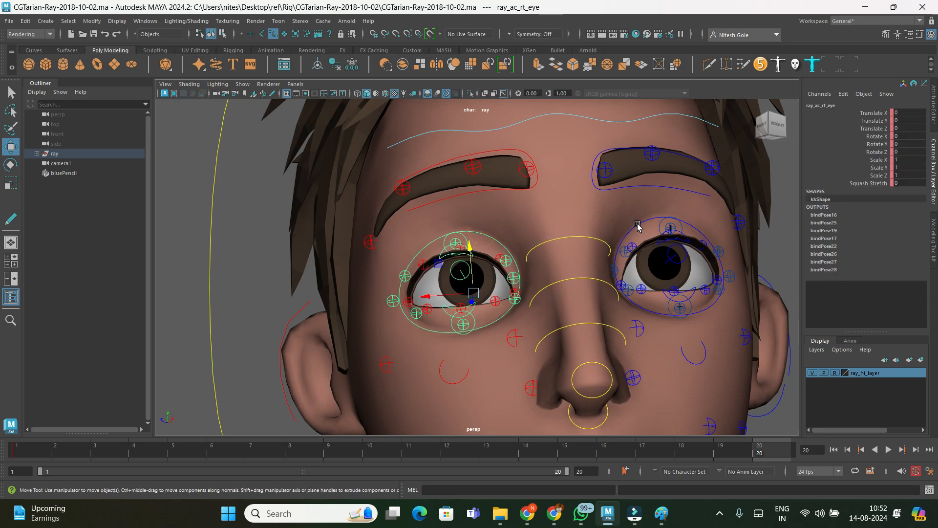
{"action": "left_click", "coordinate": [638, 224], "text": "shift"}
{"action": "left_click_drag", "start_coordinate": [642, 249], "coordinate": [640, 244]}
{"action": "scroll", "coordinate": [659, 317], "scroll_direction": "down", "scroll_amount": 5}
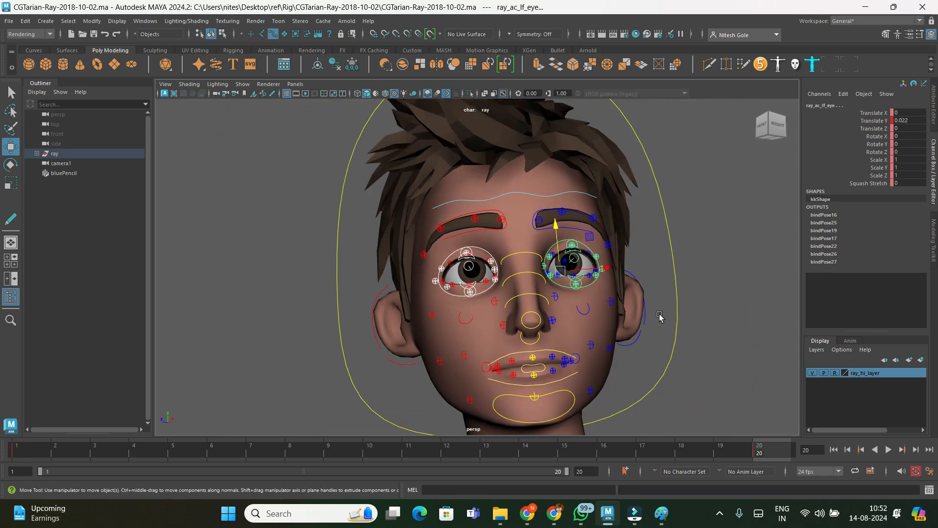
- Move both mouth corners up and outward together, bringing the right one to about Translate X 0.404 and Translate Y 0.359
{"action": "left_click", "coordinate": [578, 361]}
{"action": "left_click", "coordinate": [486, 367]}
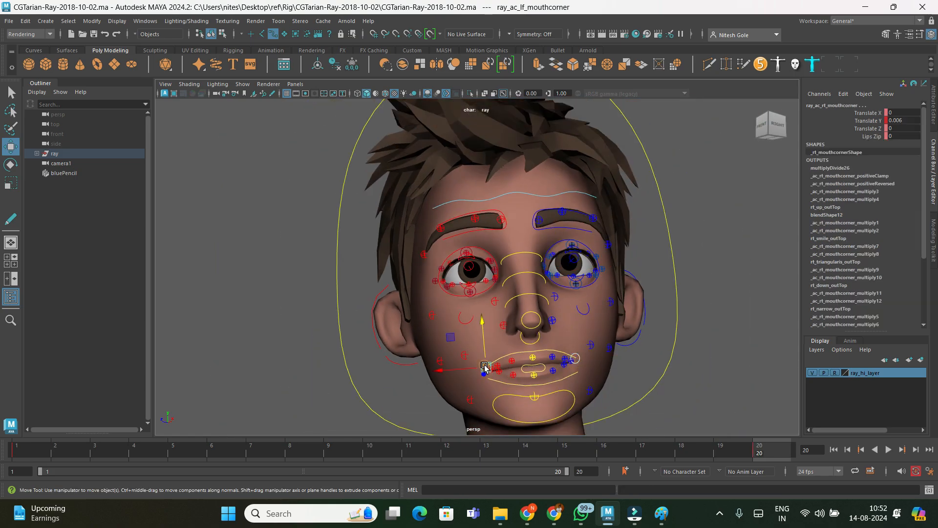
{"action": "left_click_drag", "start_coordinate": [486, 345], "coordinate": [446, 361]}
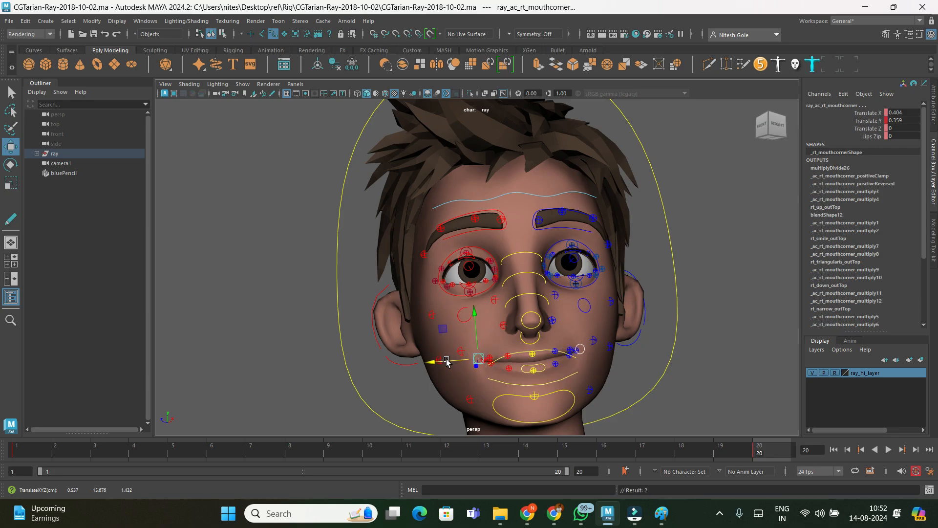
- Lower the jaw to about Translate Y -0.113 and widen both mouth corners, the right one to about Translate X 0.656 and Y 0.657
{"action": "left_click", "coordinate": [556, 396]}
{"action": "left_click_drag", "start_coordinate": [515, 342], "coordinate": [516, 350]}
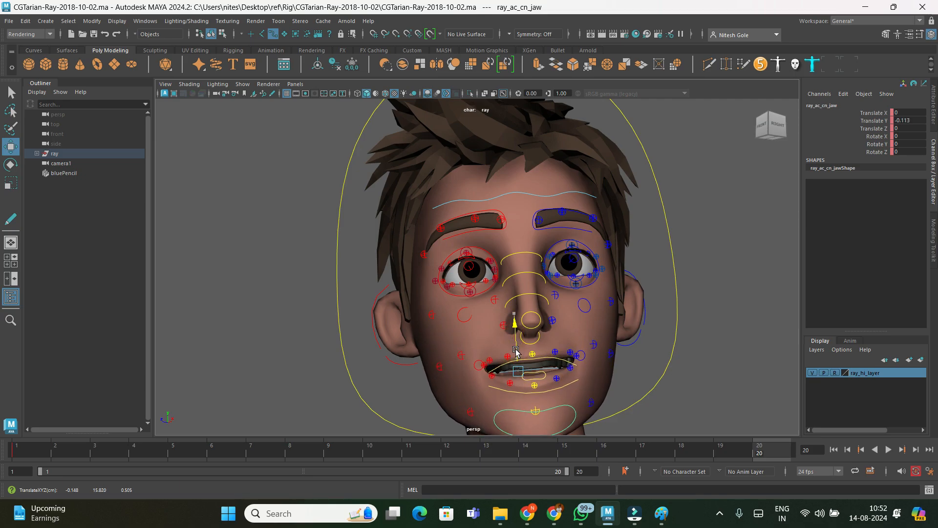
{"action": "left_click", "coordinate": [582, 357]}
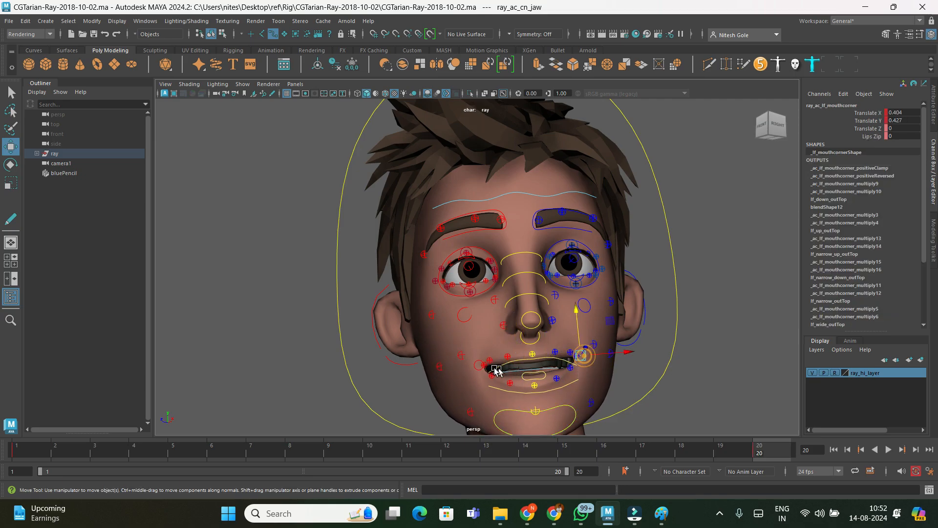
{"action": "left_click", "coordinate": [476, 362], "text": "shift"}
{"action": "left_click_drag", "start_coordinate": [476, 346], "coordinate": [433, 360]}
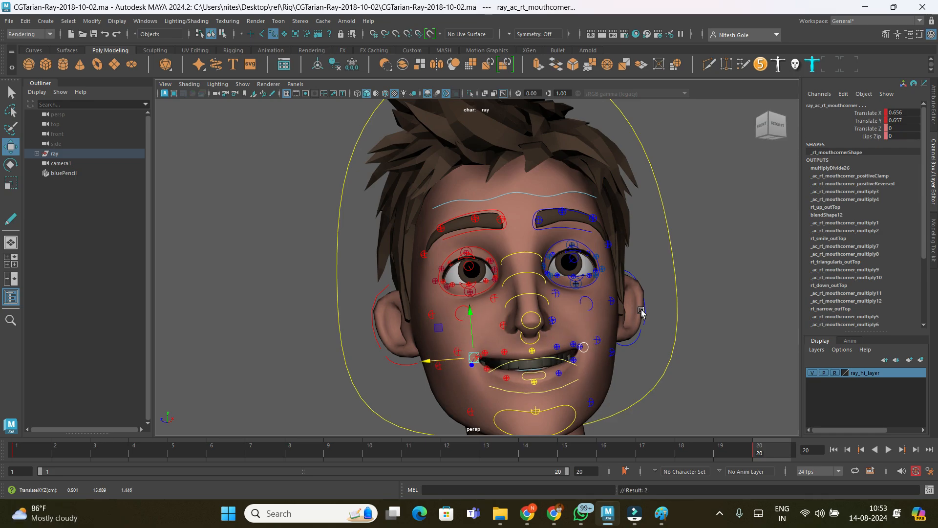
- Lower the upper lid controls of the eyes slightly to relax the stare
{"action": "scroll", "coordinate": [607, 274], "scroll_direction": "up", "scroll_amount": 5}
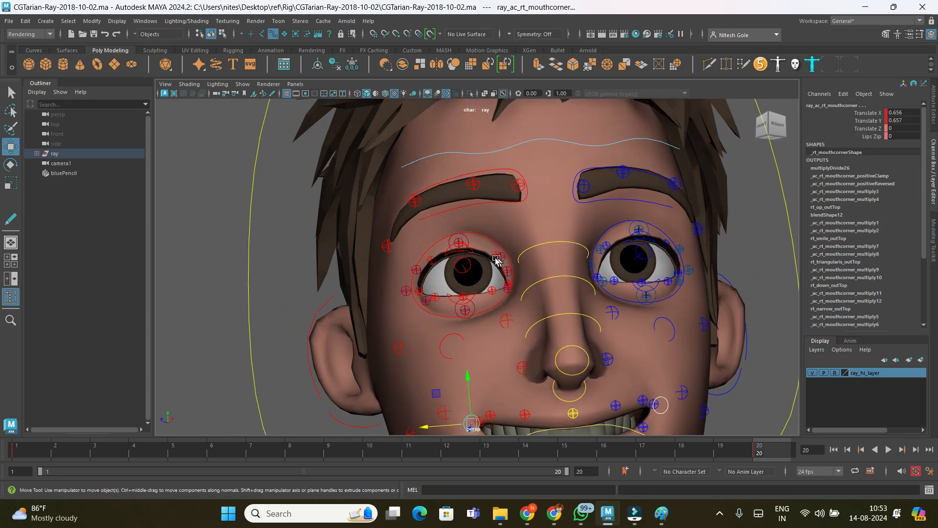
{"action": "left_click", "coordinate": [471, 252]}
{"action": "mouse_move", "coordinate": [461, 229]}
{"action": "left_mouse_down"}
{"action": "mouse_move", "coordinate": [458, 268]}
{"action": "mouse_move", "coordinate": [454, 237]}
{"action": "left_mouse_up"}
{"action": "left_click", "coordinate": [655, 239]}
{"action": "left_click_drag", "start_coordinate": [641, 212], "coordinate": [643, 217]}
- Adjust both lower lid controls together, bringing the right one to about Translate Y -0.354
{"action": "left_click", "coordinate": [672, 291]}
{"action": "left_click", "coordinate": [473, 301]}
{"action": "left_click_drag", "start_coordinate": [644, 261], "coordinate": [643, 258]}
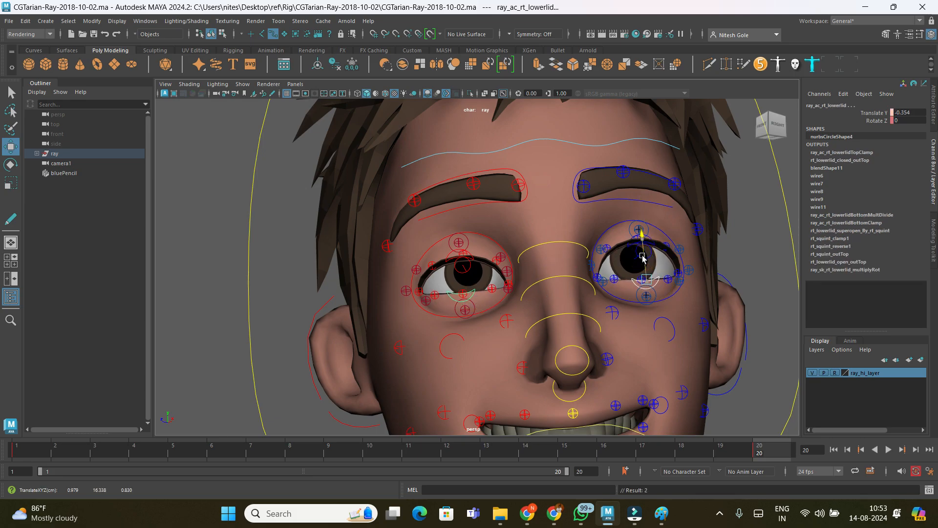
- Raise both upper lid controls together, bringing the left one to about Translate Y 0.772
{"action": "left_click", "coordinate": [459, 257]}
{"action": "left_click_drag", "start_coordinate": [463, 238], "coordinate": [459, 230]}
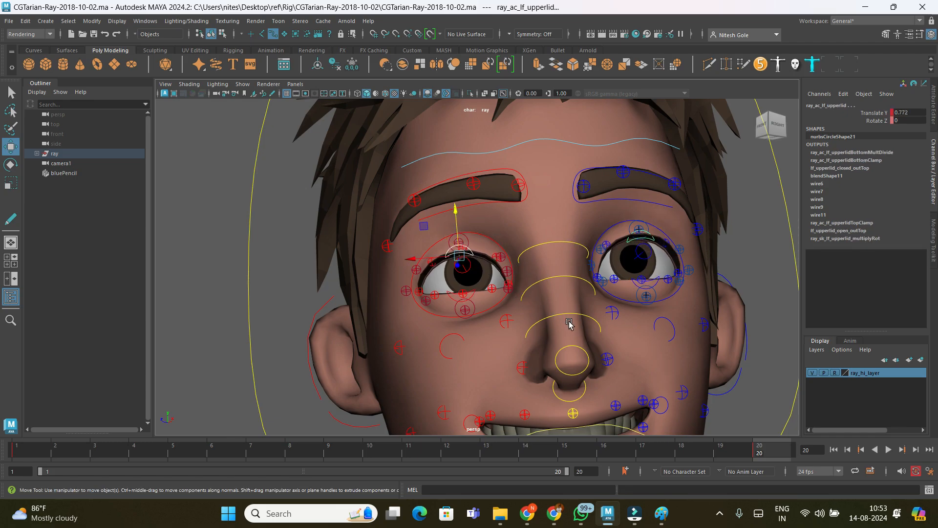
- Show the camera1 view full size, playblast the animation over the existing playblast01.avi, and close the video player
{"action": "scroll", "coordinate": [570, 325], "scroll_direction": "down", "scroll_amount": 3}
{"action": "key", "text": "space"}
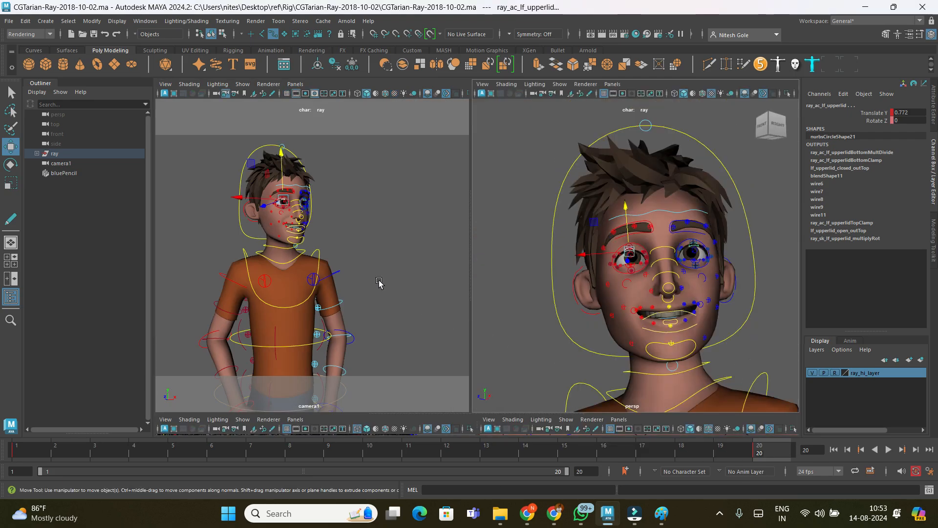
{"action": "key", "text": "space"}
{"action": "right_click", "coordinate": [630, 453]}
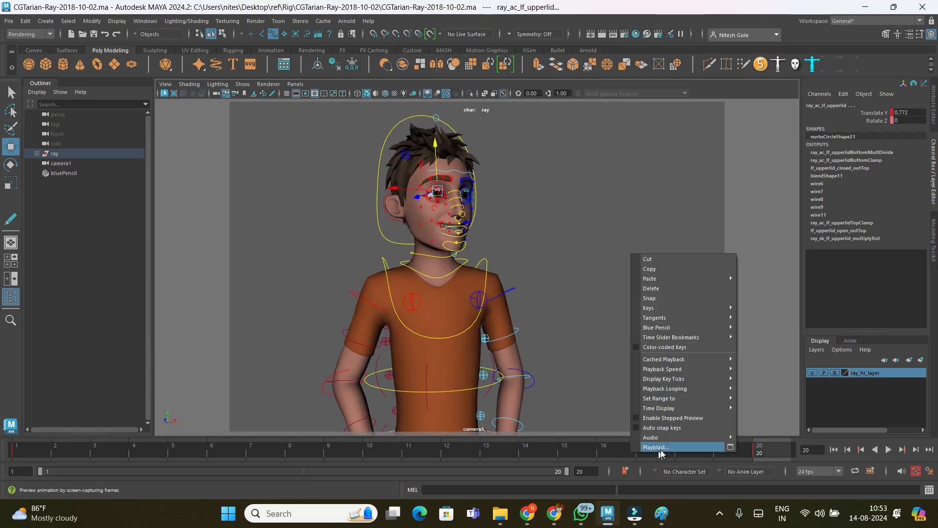
{"action": "left_click", "coordinate": [706, 447]}
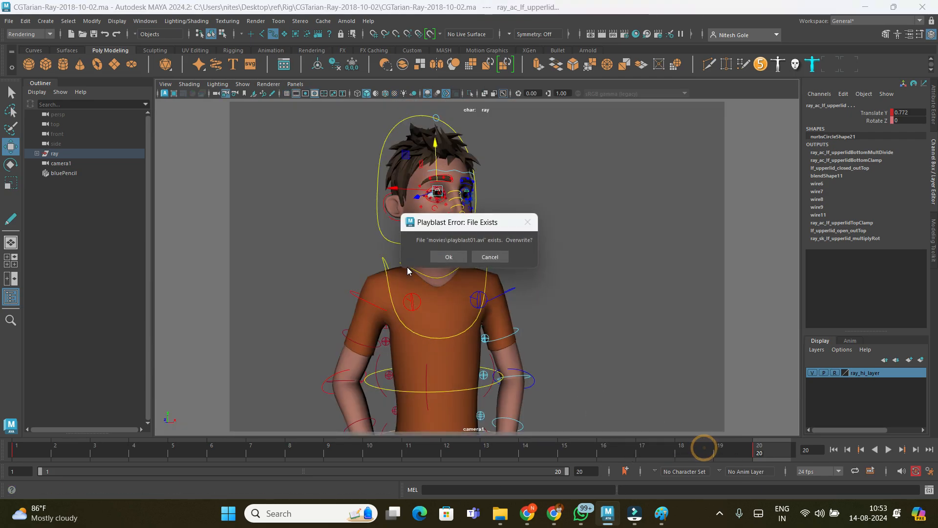
{"action": "left_click", "coordinate": [454, 256]}
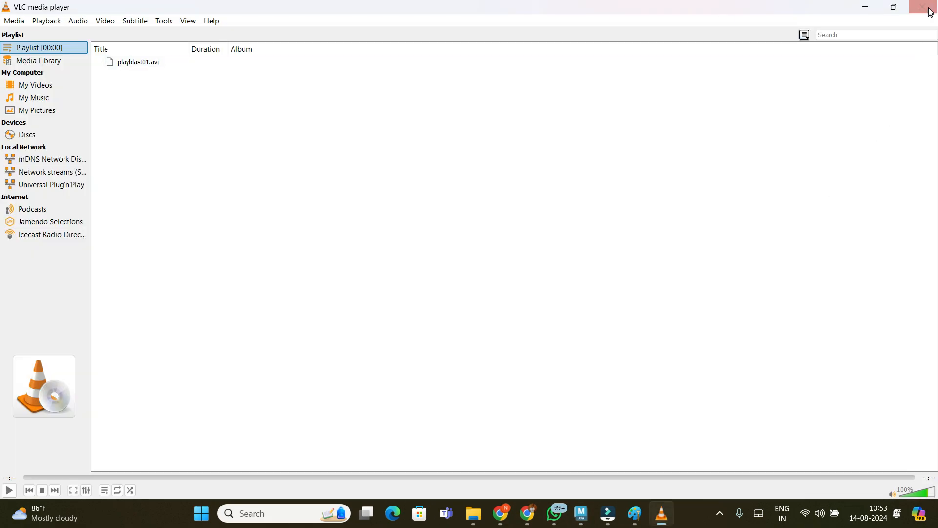
{"action": "left_click", "coordinate": [925, 6]}
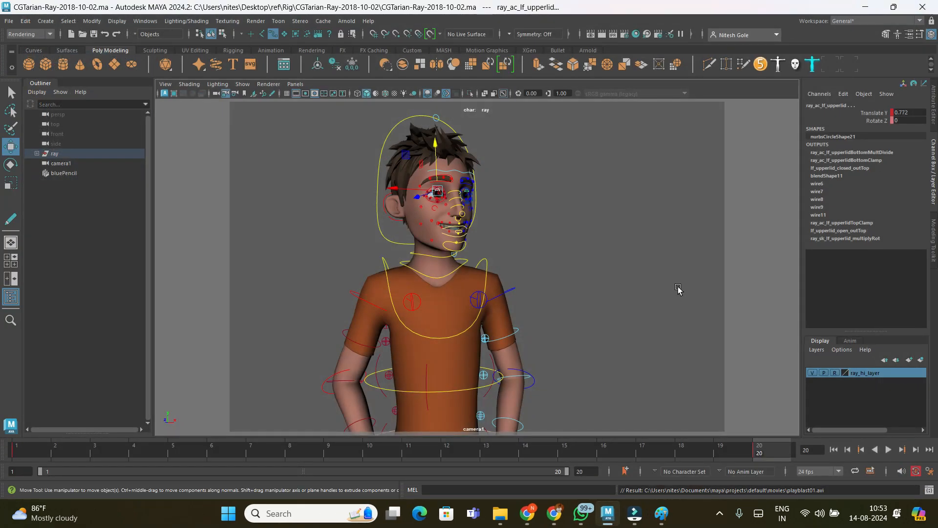
- Deselect all controls, playblast over playblast01.avi again, loop the clip in VLC to review it, and close the player
{"action": "left_click", "coordinate": [661, 352]}
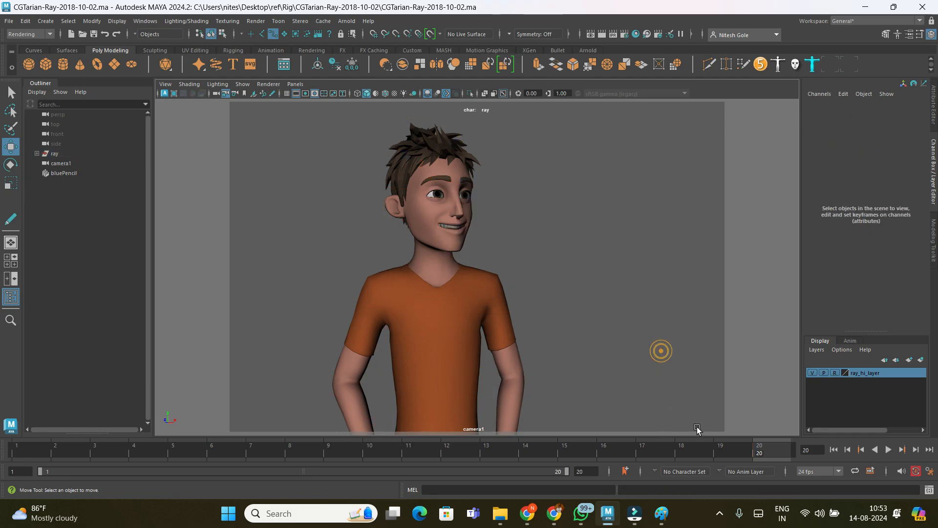
{"action": "right_click", "coordinate": [683, 454]}
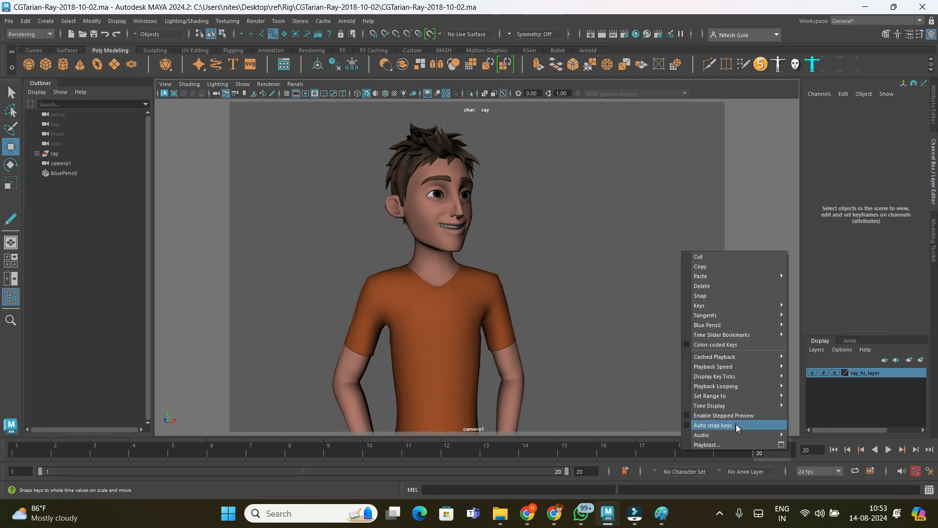
{"action": "left_click", "coordinate": [717, 445]}
{"action": "left_click", "coordinate": [444, 256]}
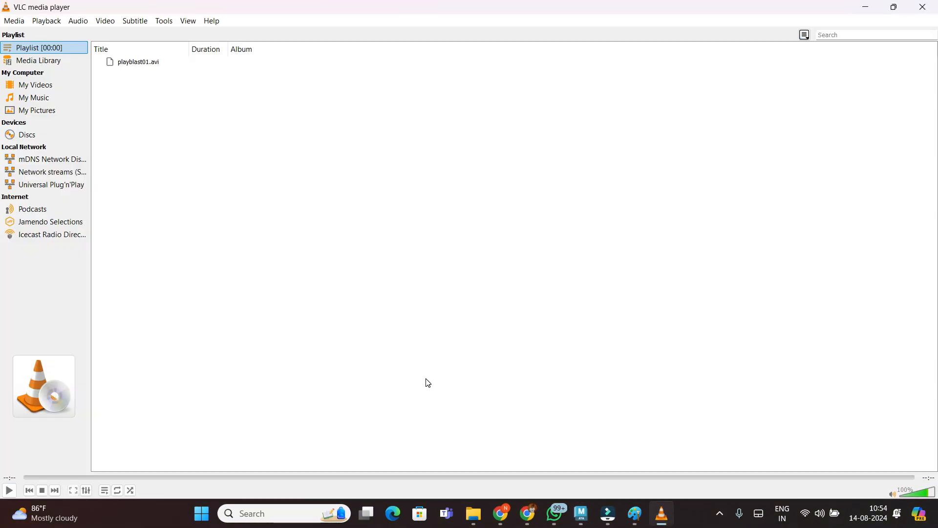
{"action": "left_click", "coordinate": [116, 490]}
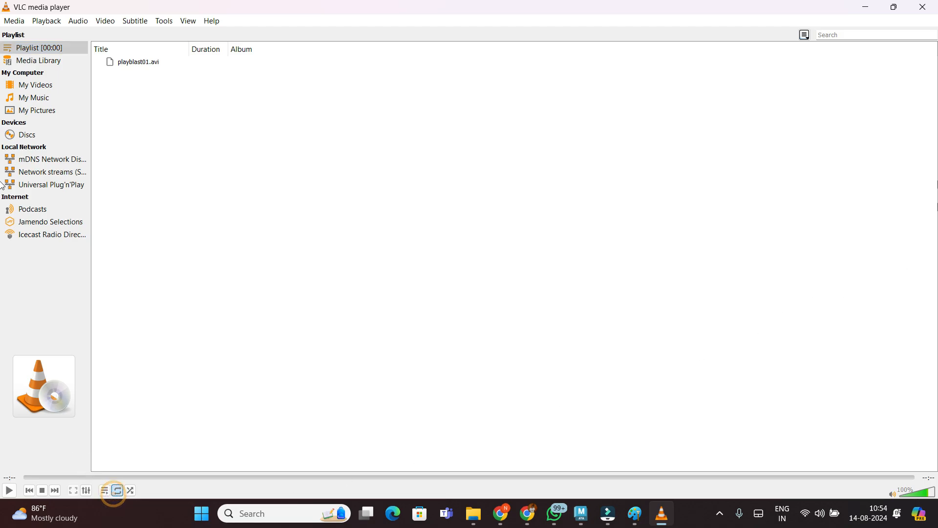
{"action": "left_click", "coordinate": [930, 4]}
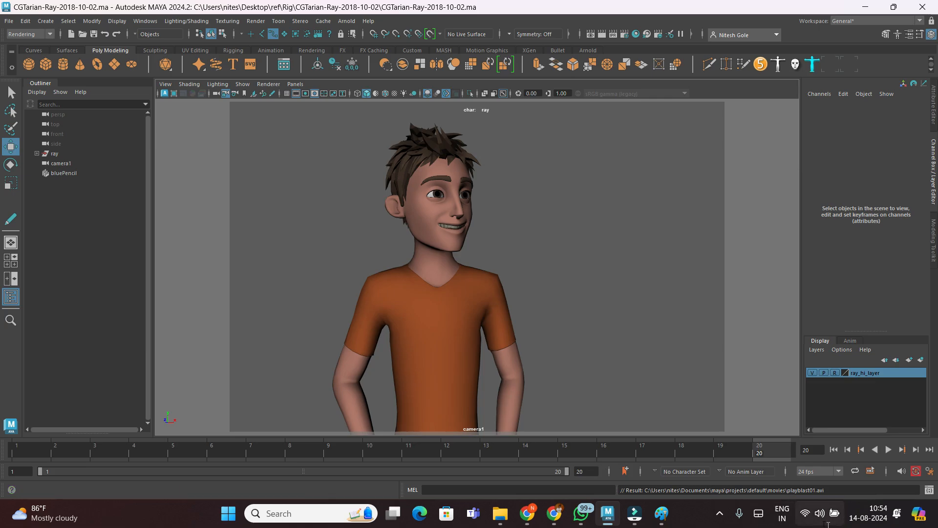
- Scrub and play back the animation through camera1, stopping on frame 10
{"action": "left_click_drag", "start_coordinate": [512, 452], "coordinate": [65, 467]}
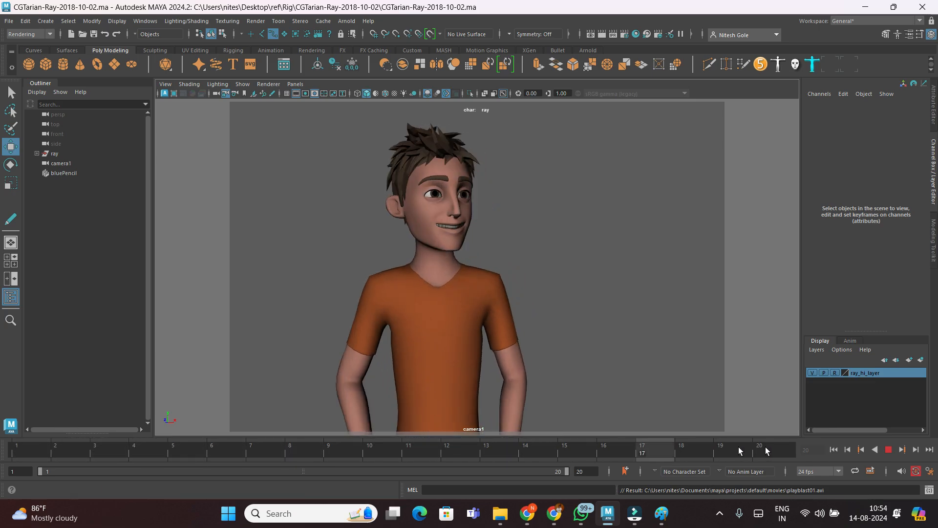
{"action": "key", "text": "Escape"}
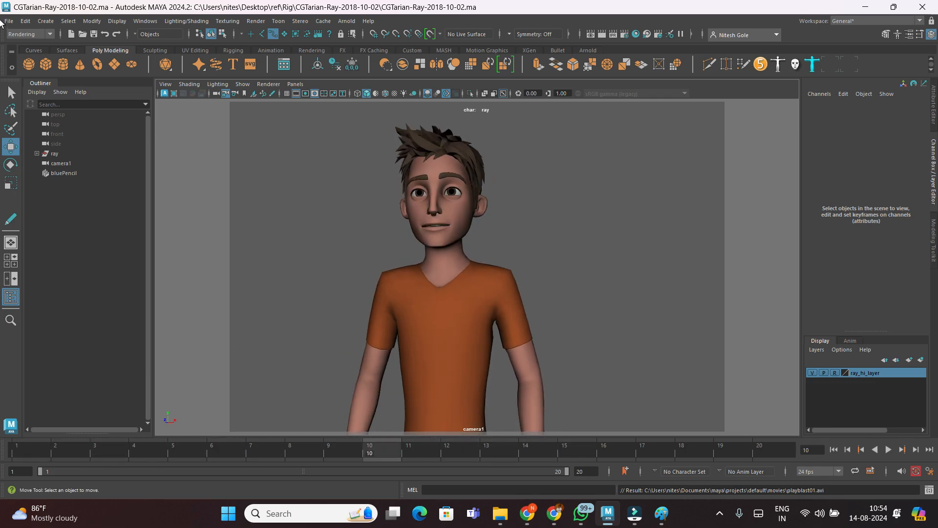
- Save the scene as an incremented version, CGTarian-Ray-2018-10-02.0001.ma
{"action": "left_click", "coordinate": [9, 21]}
{"action": "left_click", "coordinate": [41, 62]}
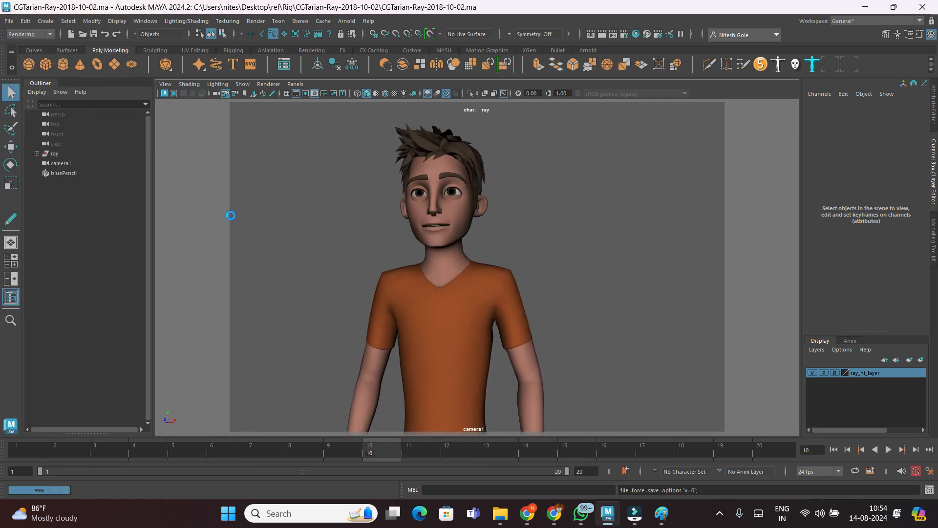
{"action": "key", "text": "w"}
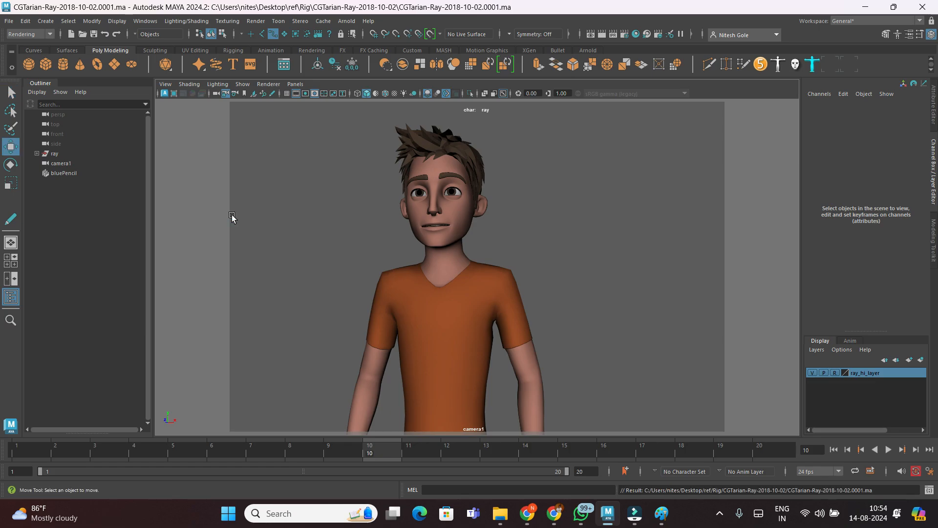
{"action": "left_click", "coordinate": [9, 20]}
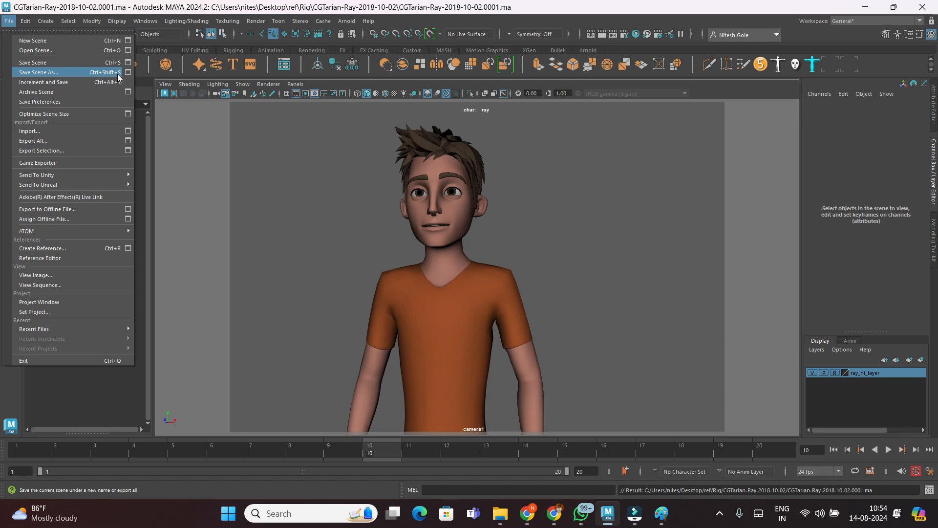
{"action": "left_click", "coordinate": [266, 195]}
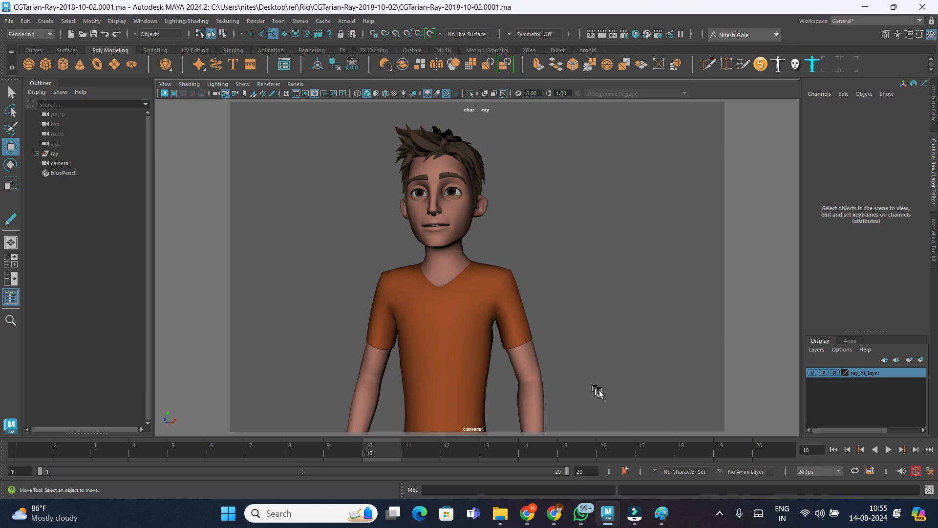
- Select all the rig's controls in the perspective view and review the motion by scrubbing from frame 20 back to frame 6
{"action": "key", "text": "space"}
{"action": "key", "text": "a"}
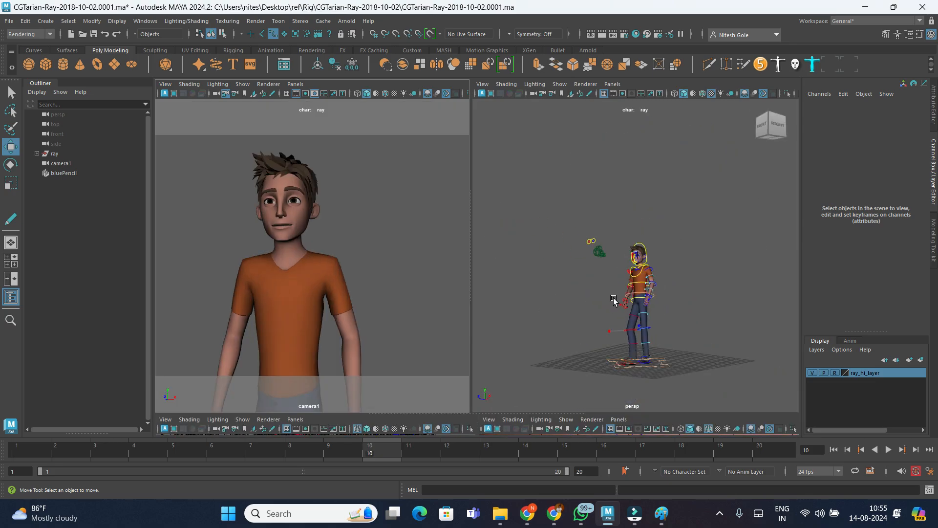
{"action": "left_click_drag", "start_coordinate": [541, 206], "coordinate": [738, 414]}
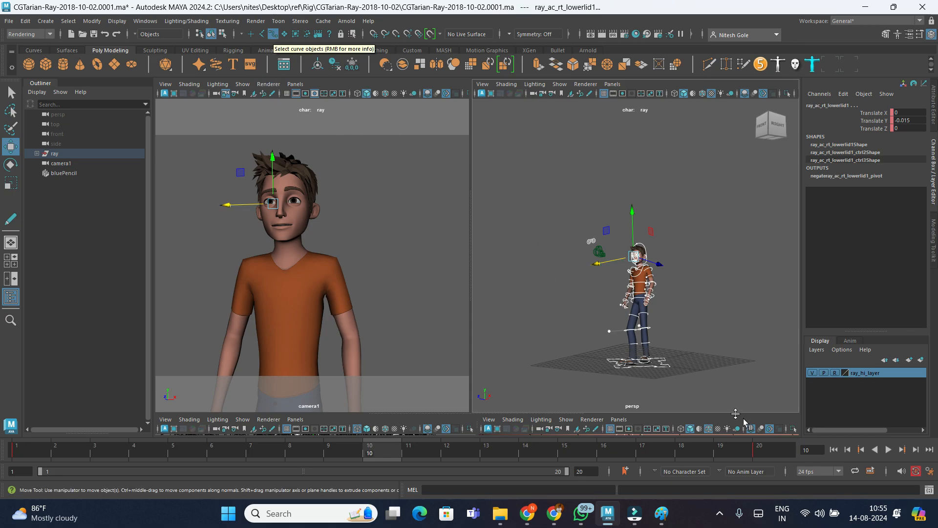
{"action": "left_click", "coordinate": [781, 450]}
{"action": "left_click_drag", "start_coordinate": [781, 450], "coordinate": [223, 465]}
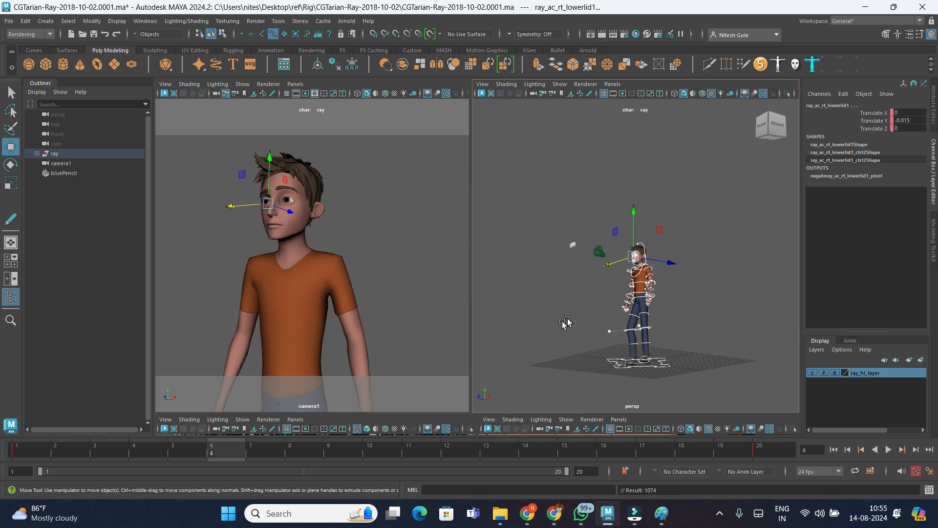
{"action": "key", "text": "alt+v"}
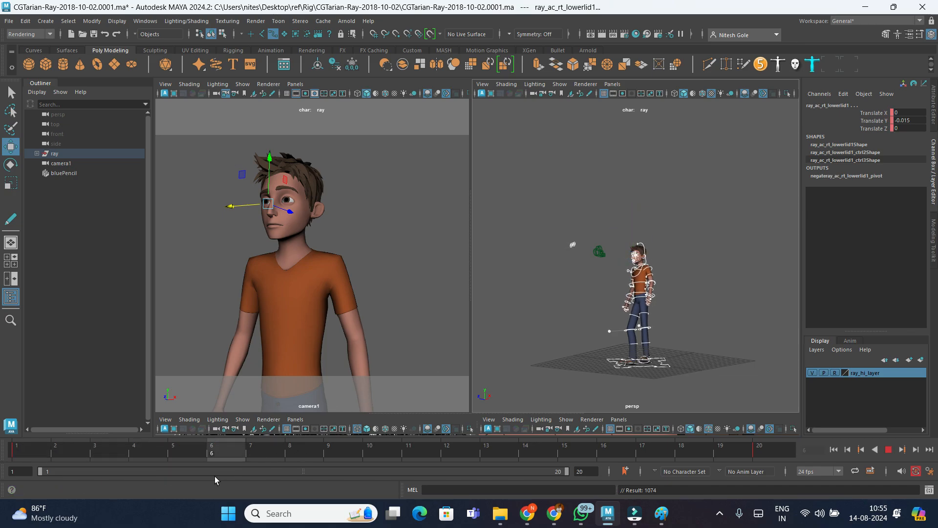
{"action": "key", "text": "alt+v"}
- Deselect the controls, play the animation with the rig seen from the front in the perspective view, and return to frame 1
{"action": "left_click", "coordinate": [721, 344]}
{"action": "scroll", "coordinate": [680, 328], "scroll_direction": "up", "scroll_amount": 3}
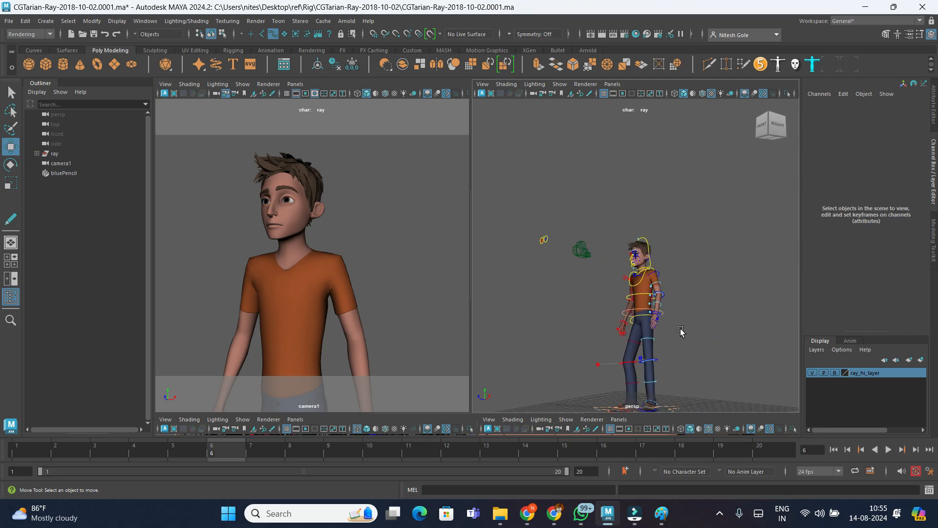
{"action": "scroll", "coordinate": [680, 331], "scroll_direction": "up", "scroll_amount": 3}
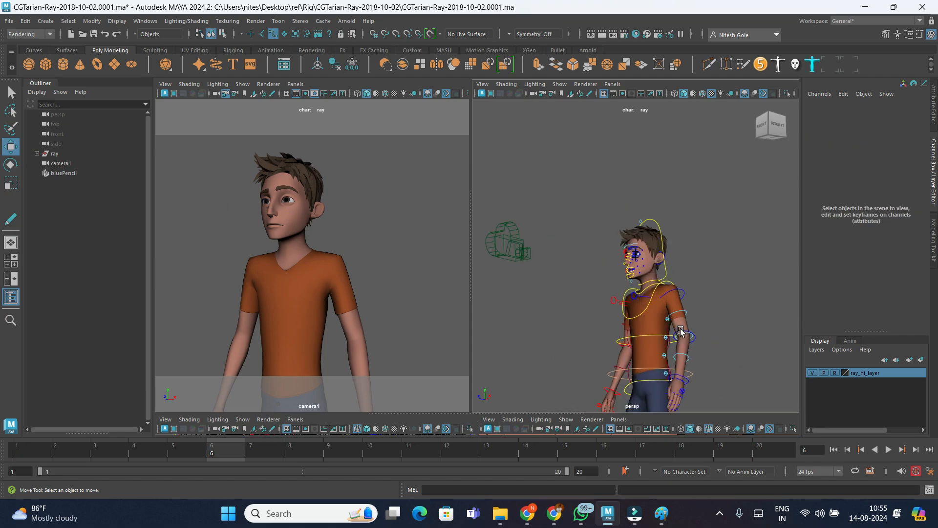
{"action": "left_click_drag", "start_coordinate": [680, 328], "coordinate": [718, 374], "text": "alt"}
{"action": "key", "text": "alt+v"}
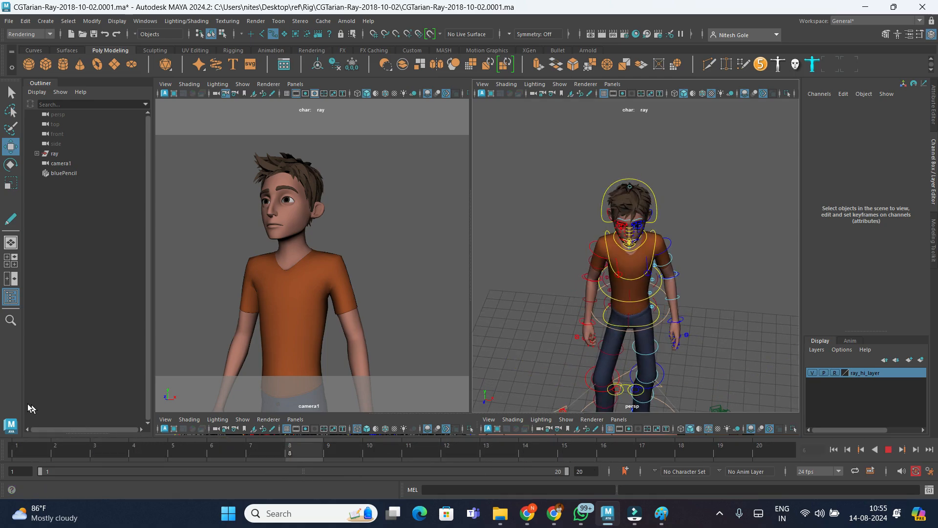
{"action": "left_click", "coordinate": [29, 449]}
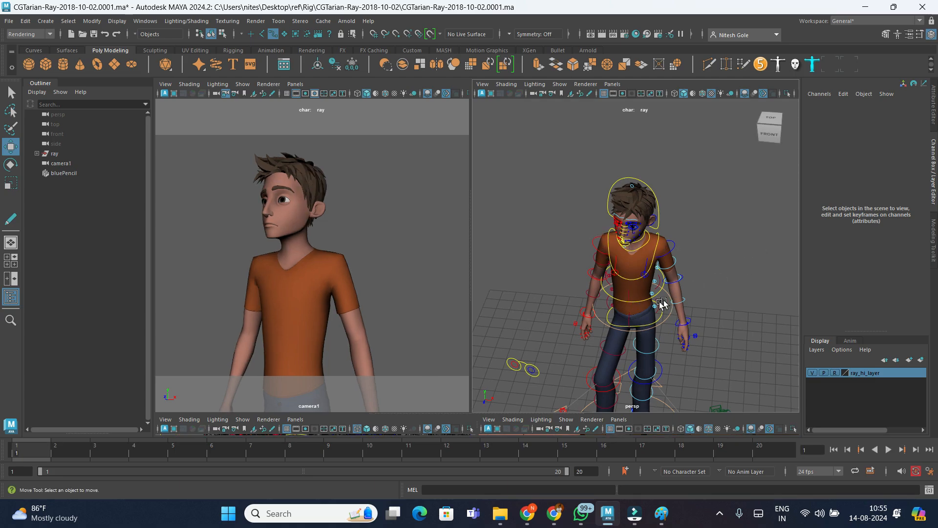
- On frame 6, lower the upper-body control in the perspective view to Translate Y -0.218
{"action": "key", "text": "alt+v"}
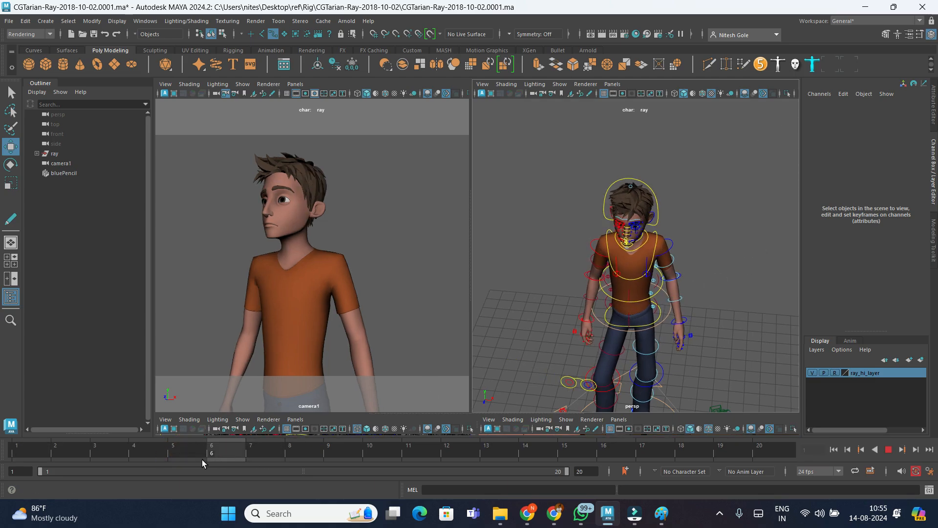
{"action": "key", "text": "Escape"}
{"action": "scroll", "coordinate": [674, 322], "scroll_direction": "up", "scroll_amount": 3}
{"action": "middle_click_drag", "start_coordinate": [658, 337], "coordinate": [650, 304], "text": "alt"}
{"action": "left_click_drag", "start_coordinate": [656, 317], "coordinate": [657, 289], "text": "alt"}
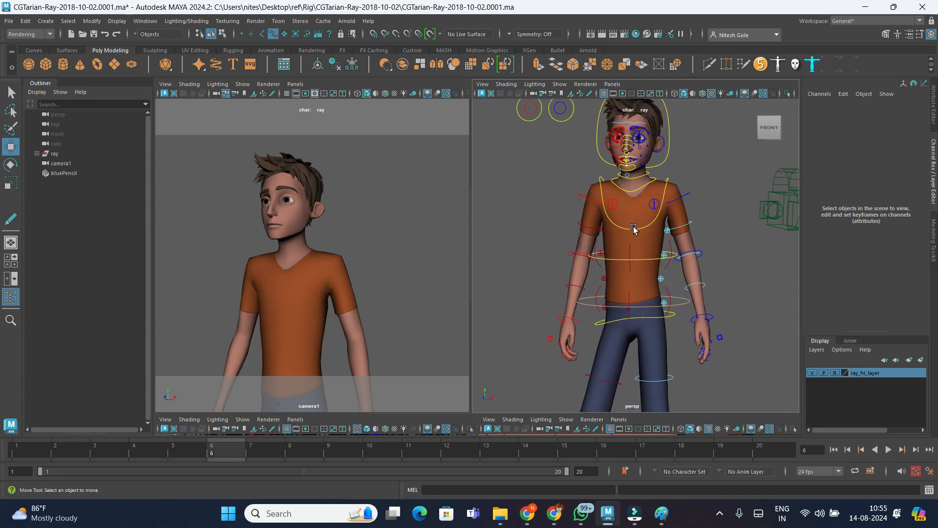
{"action": "left_click", "coordinate": [631, 258]}
{"action": "left_click", "coordinate": [641, 303]}
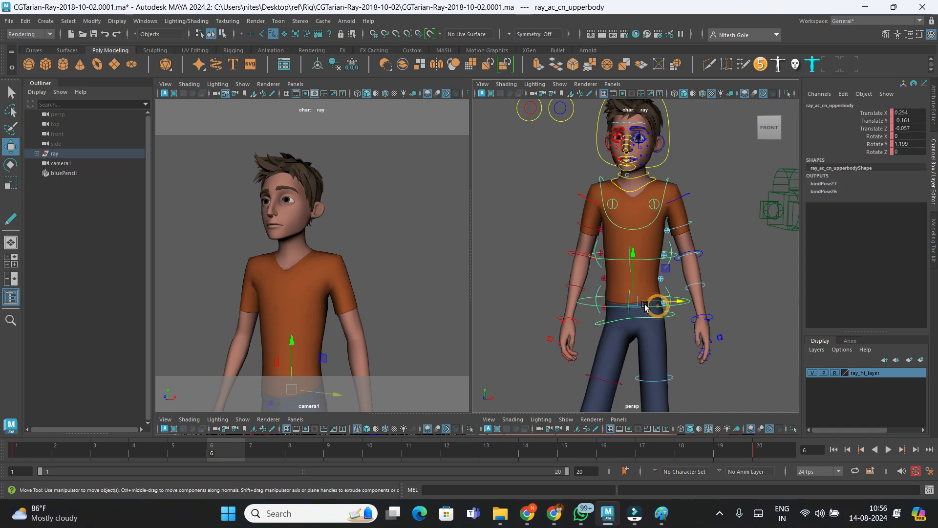
{"action": "left_click_drag", "start_coordinate": [632, 276], "coordinate": [633, 278]}
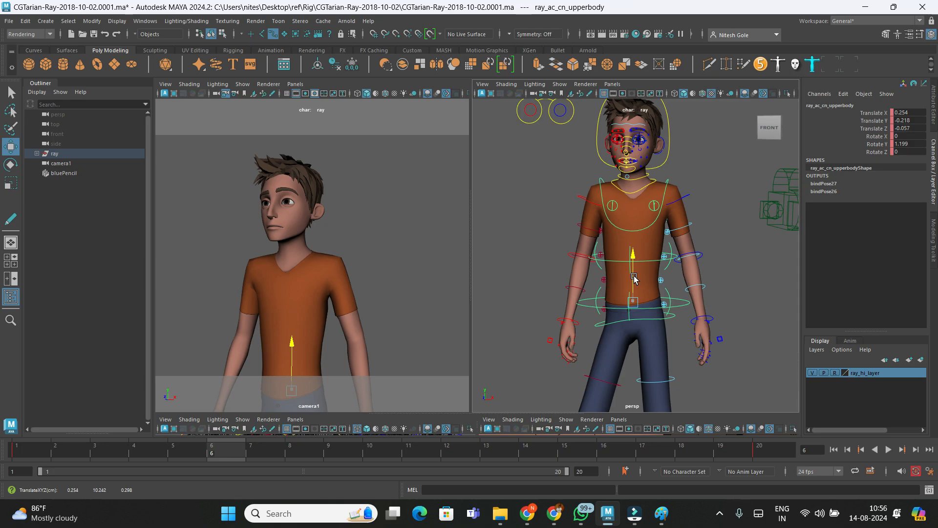
- Bend the lower spine control (spineFK1) forward to Rotate X 5.295 on frame 6 and key it
{"action": "left_click", "coordinate": [725, 254]}
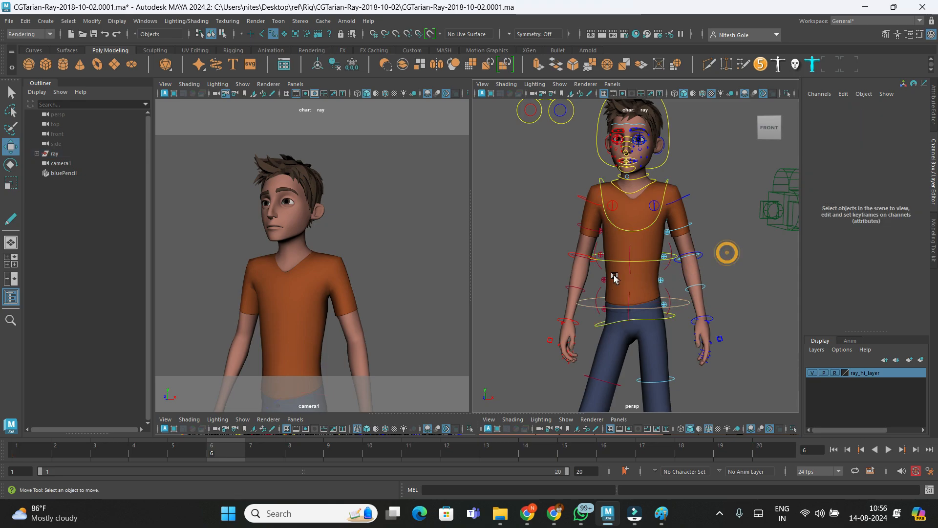
{"action": "left_click", "coordinate": [629, 301]}
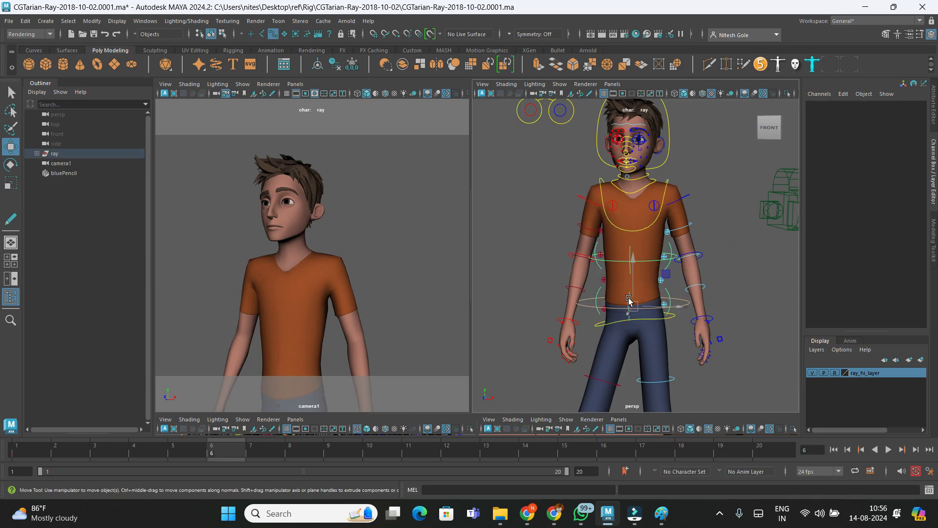
{"action": "key", "text": "e"}
{"action": "left_click_drag", "start_coordinate": [633, 274], "coordinate": [631, 277]}
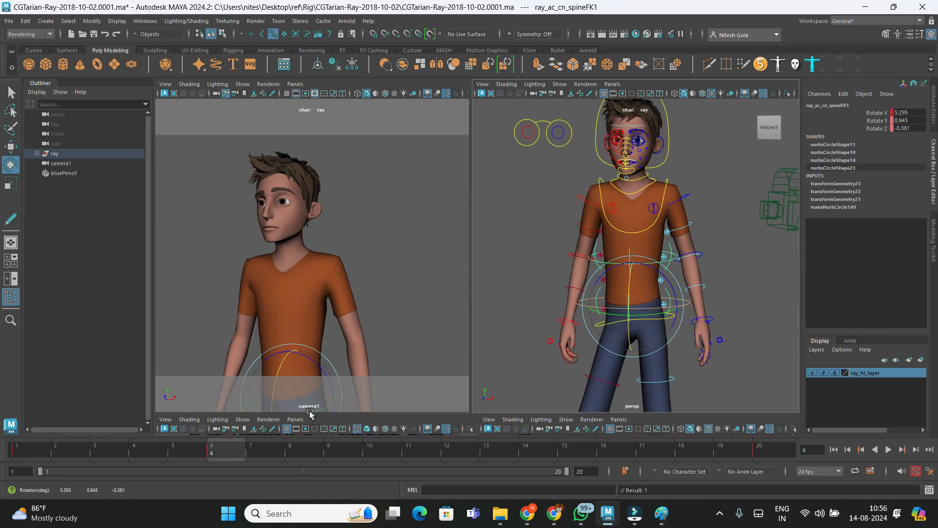
{"action": "key", "text": "s"}
- On frame 7, bend the upper spine control (spineFK2) forward to about Rotate X 5.27
{"action": "key", "text": "alt+v"}
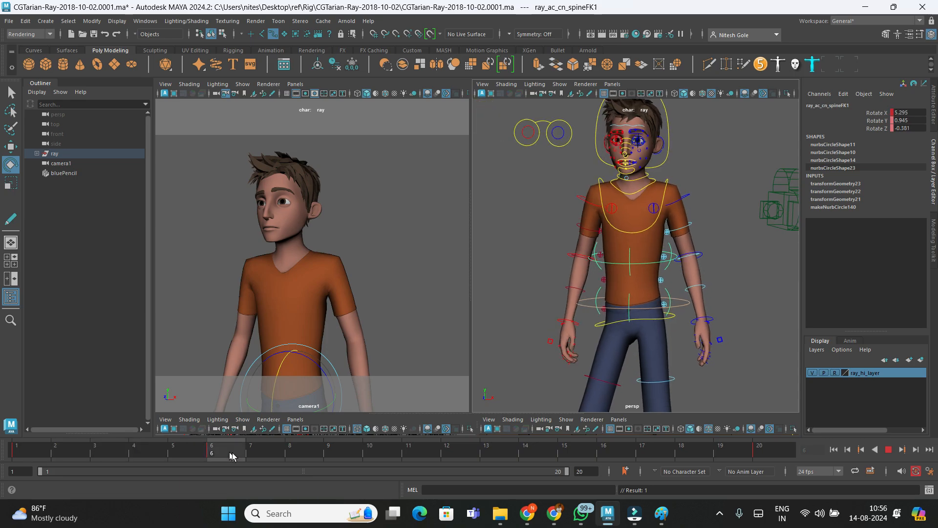
{"action": "left_click", "coordinate": [249, 457]}
{"action": "left_click", "coordinate": [726, 237]}
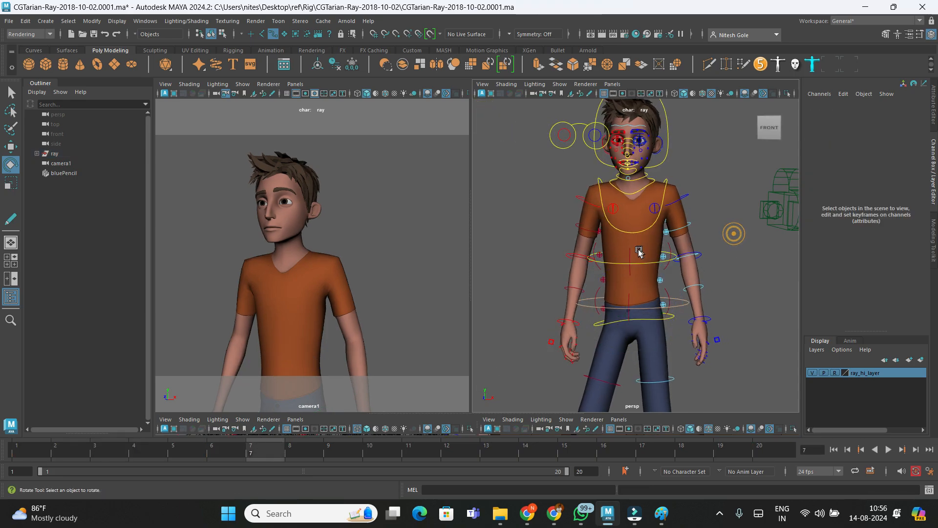
{"action": "left_click", "coordinate": [631, 254]}
{"action": "left_click_drag", "start_coordinate": [630, 254], "coordinate": [631, 236]}
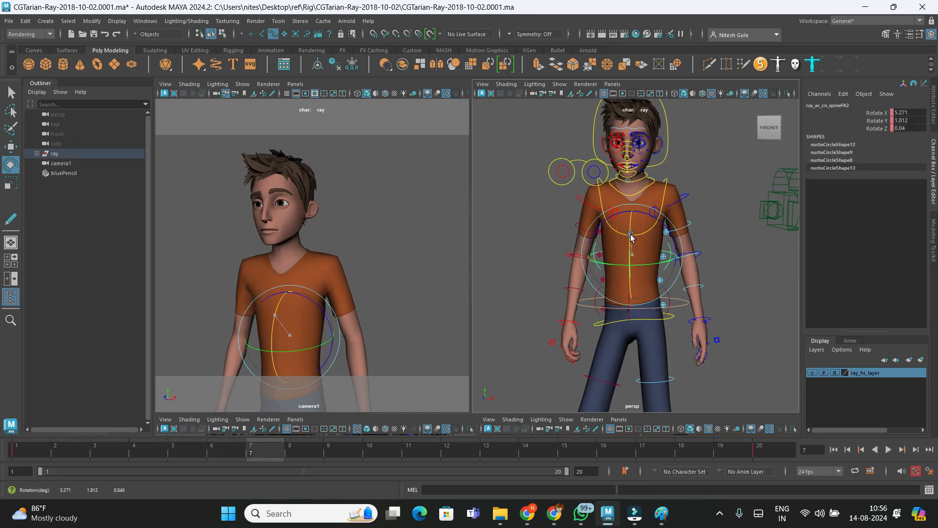
- Tilt the chest control forward on frame 7 and review the motion from frame 1, stopping on frame 8
{"action": "left_click", "coordinate": [633, 205]}
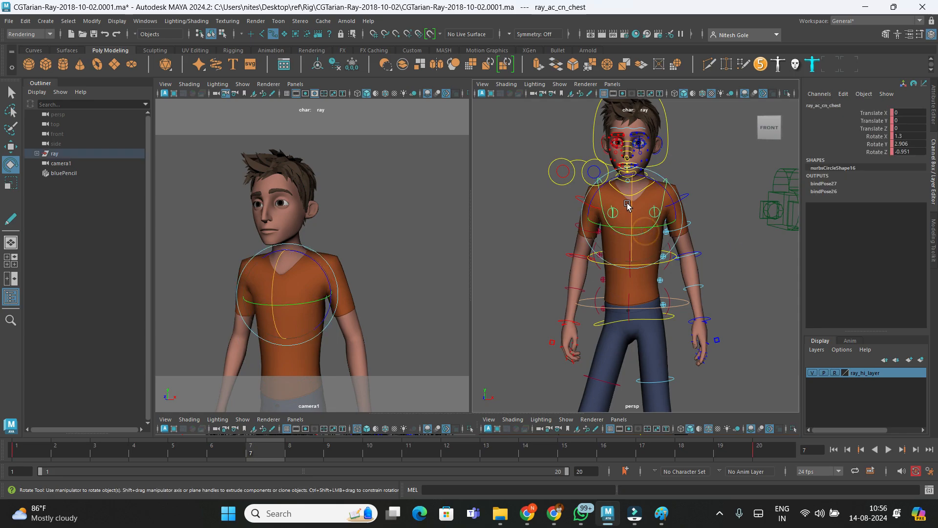
{"action": "left_click_drag", "start_coordinate": [632, 205], "coordinate": [632, 199]}
{"action": "left_click_drag", "start_coordinate": [262, 447], "coordinate": [20, 446]}
{"action": "key", "text": "alt+v"}
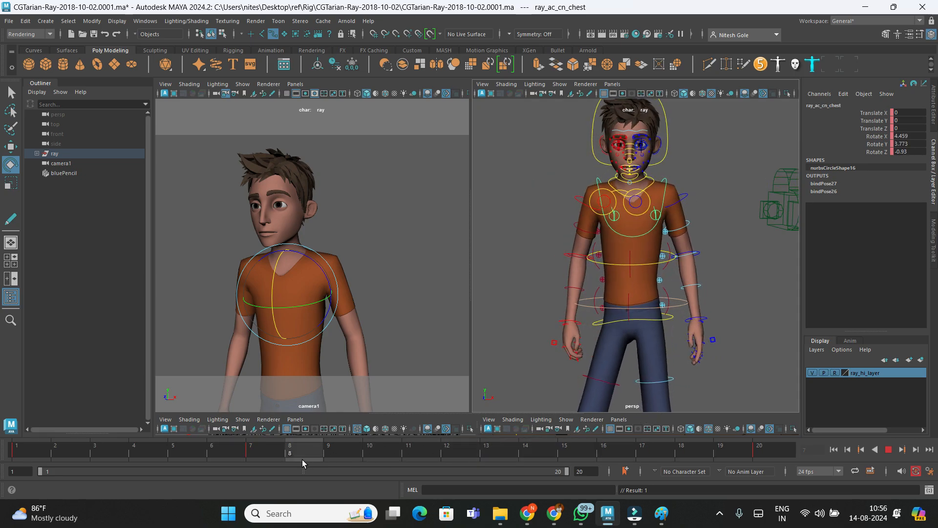
{"action": "key", "text": "alt+v"}
- On frame 7, tilt the neck control forward to Rotate X 5.019
{"action": "left_click", "coordinate": [702, 172]}
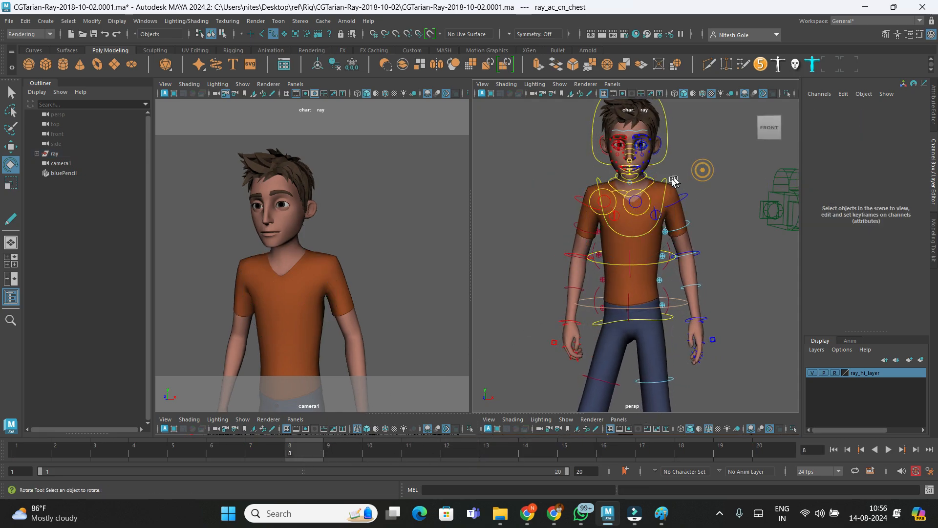
{"action": "left_click", "coordinate": [650, 191]}
{"action": "scroll", "coordinate": [705, 203], "scroll_direction": "up", "scroll_amount": 4}
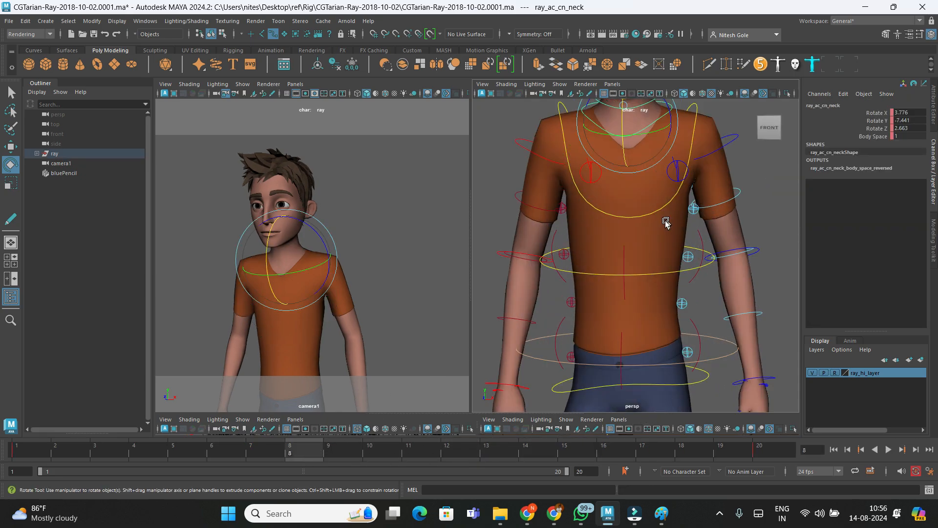
{"action": "left_click", "coordinate": [284, 457]}
{"action": "left_click", "coordinate": [746, 127]}
{"action": "left_click", "coordinate": [654, 126]}
{"action": "left_click_drag", "start_coordinate": [621, 123], "coordinate": [621, 123]}
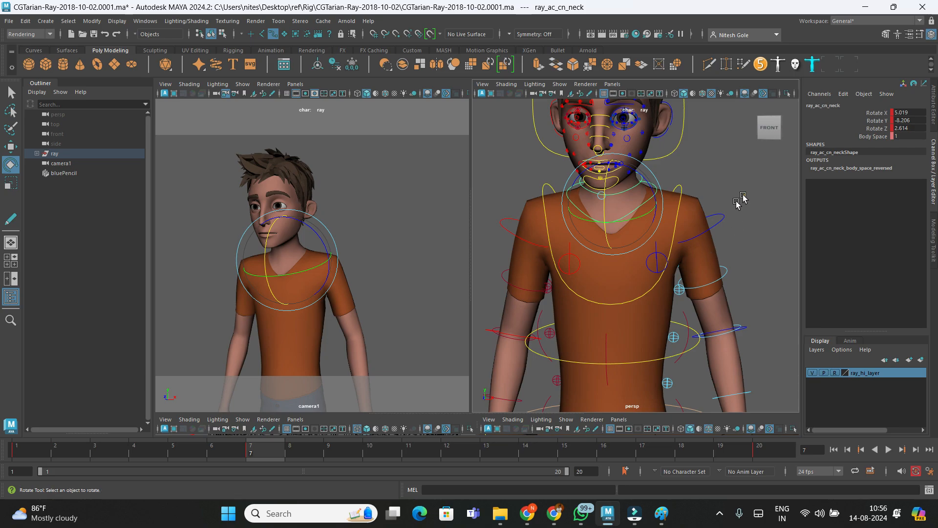
- On frame 8, tilt the mid-neck control forward to Rotate X -2.07
{"action": "left_click", "coordinate": [712, 179]}
{"action": "left_click", "coordinate": [299, 451]}
{"action": "left_click", "coordinate": [638, 188]}
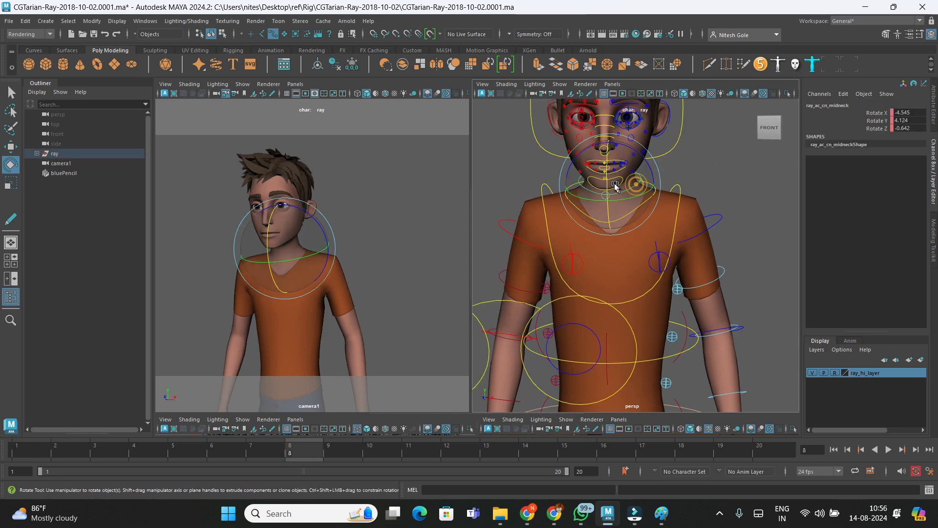
{"action": "left_click_drag", "start_coordinate": [607, 169], "coordinate": [609, 178]}
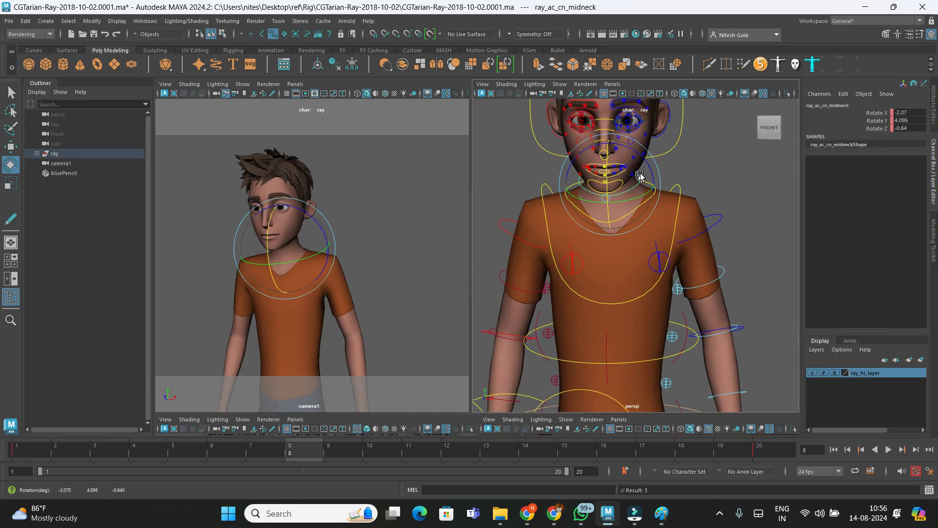
- Tilt the head control downward on frame 8 to deepen the dip in the head turn
{"action": "left_click", "coordinate": [696, 161]}
{"action": "left_click", "coordinate": [612, 126]}
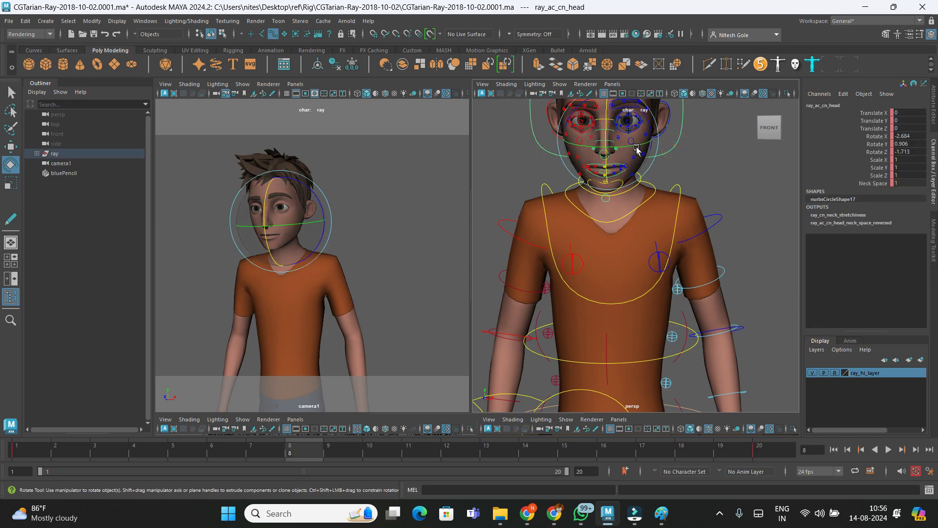
{"action": "left_click_drag", "start_coordinate": [612, 126], "coordinate": [607, 131]}
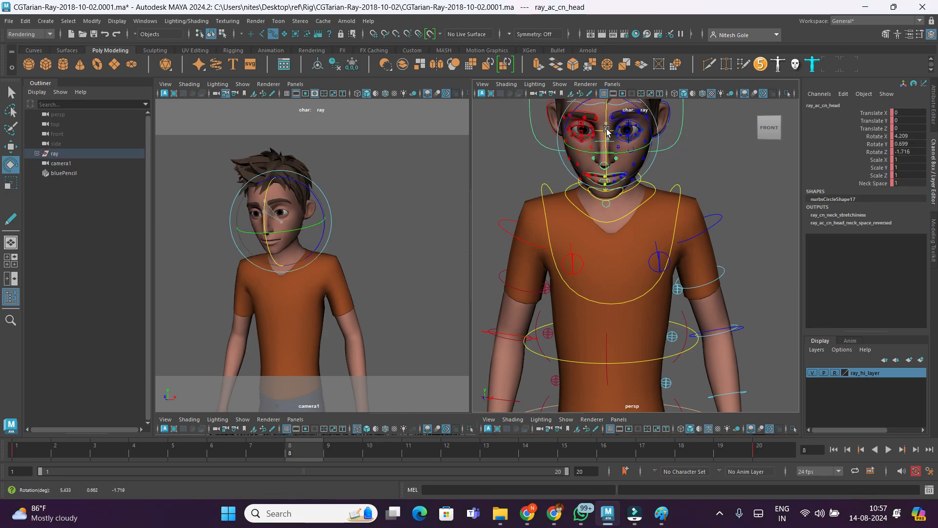
- Review the full animation in a maximized camera1 view from frame 1 to 20, and return to frame 1 in the split layout
{"action": "left_click", "coordinate": [413, 230]}
{"action": "key", "text": "space"}
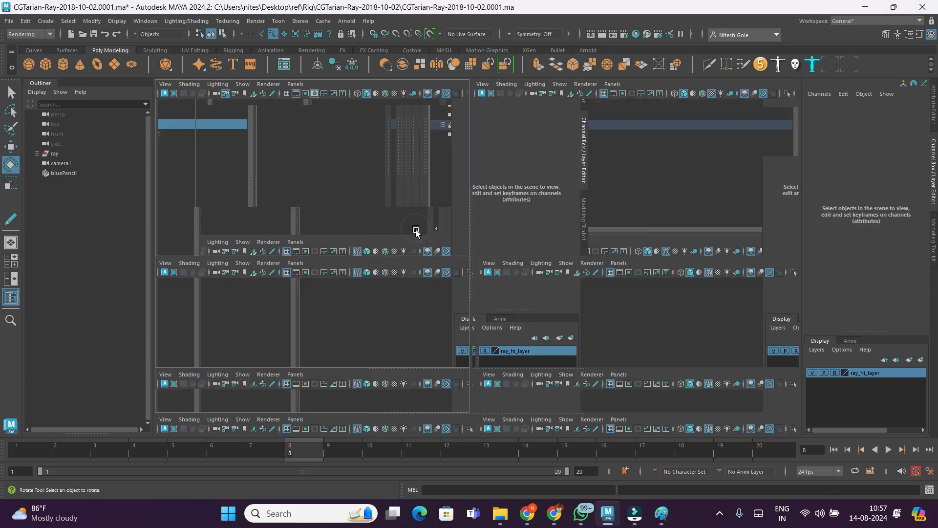
{"action": "key", "text": "alt+v"}
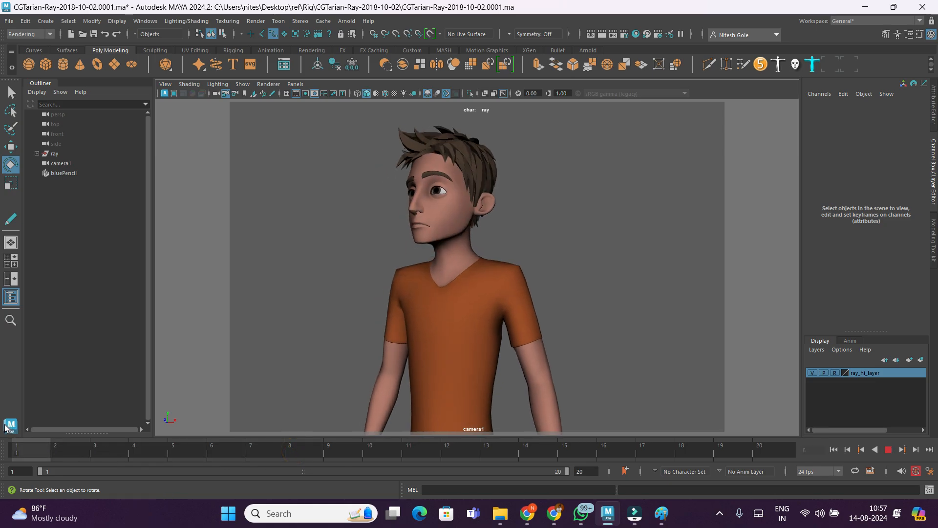
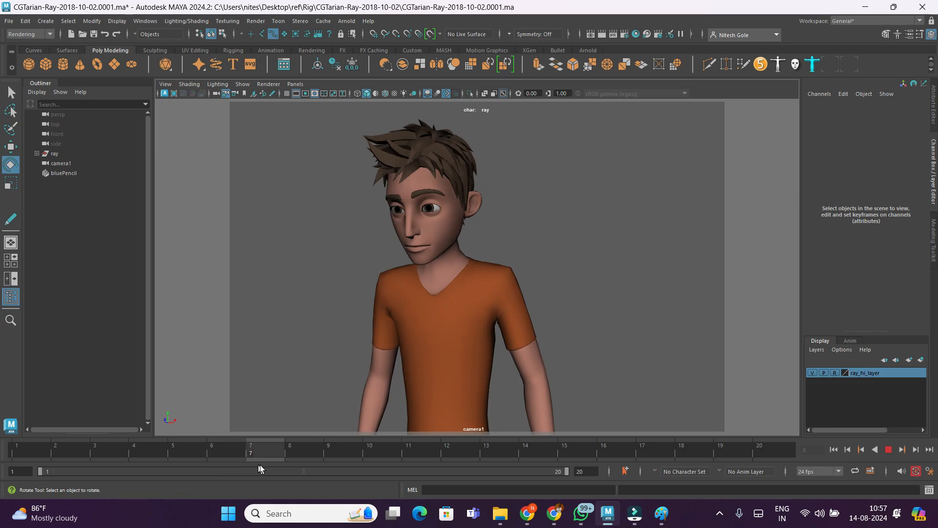
{"action": "left_click_drag", "start_coordinate": [299, 455], "coordinate": [796, 466]}
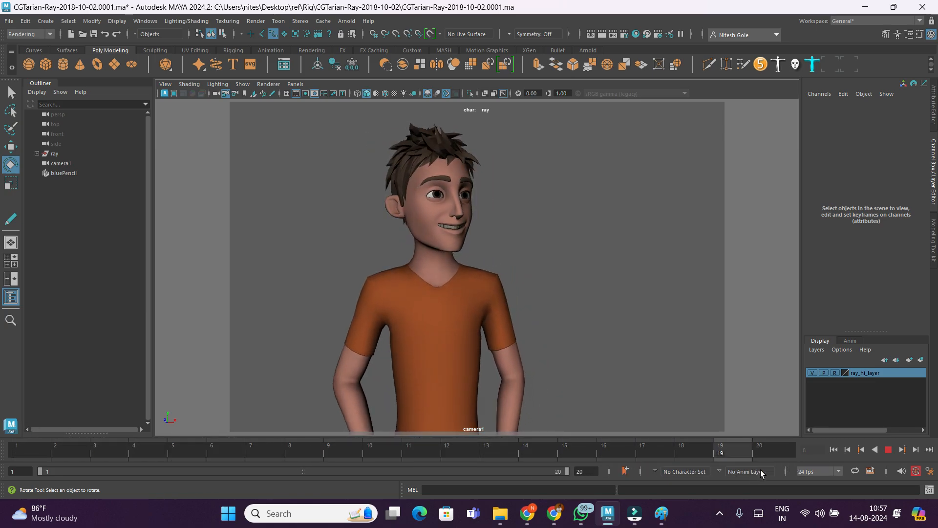
{"action": "left_click_drag", "start_coordinate": [768, 472], "coordinate": [42, 462]}
{"action": "key", "text": "space"}
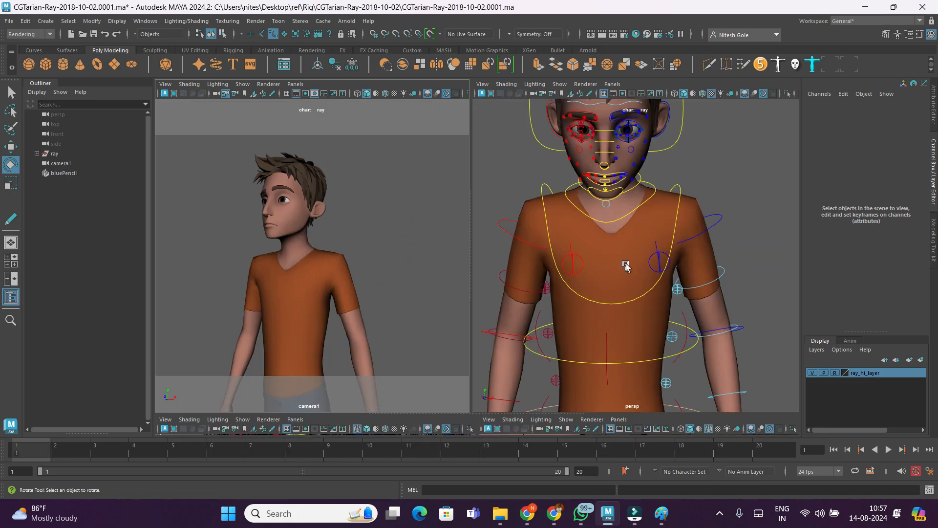
- Review the torso and whole-body motion in the perspective view, scrubbing the turn and stopping on frame 5
{"action": "left_click_drag", "start_coordinate": [666, 355], "coordinate": [585, 375], "text": "alt"}
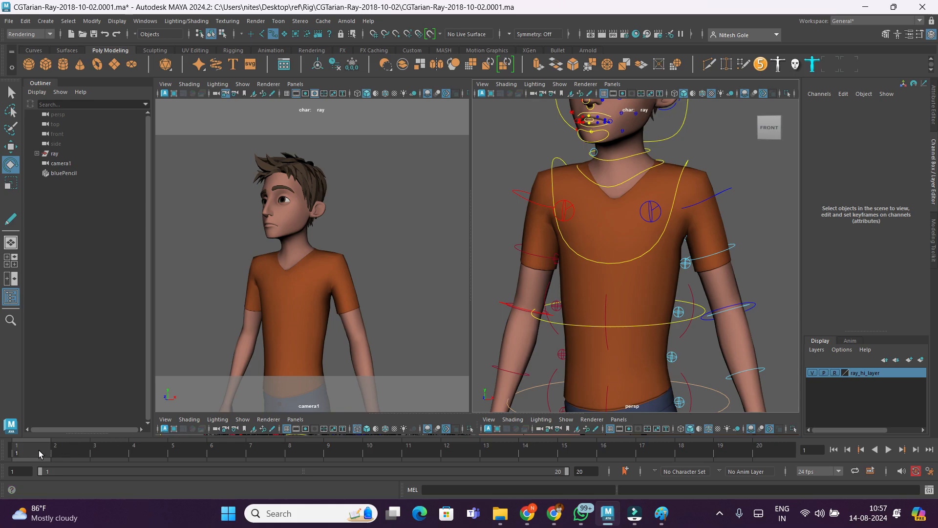
{"action": "key", "text": "alt+v"}
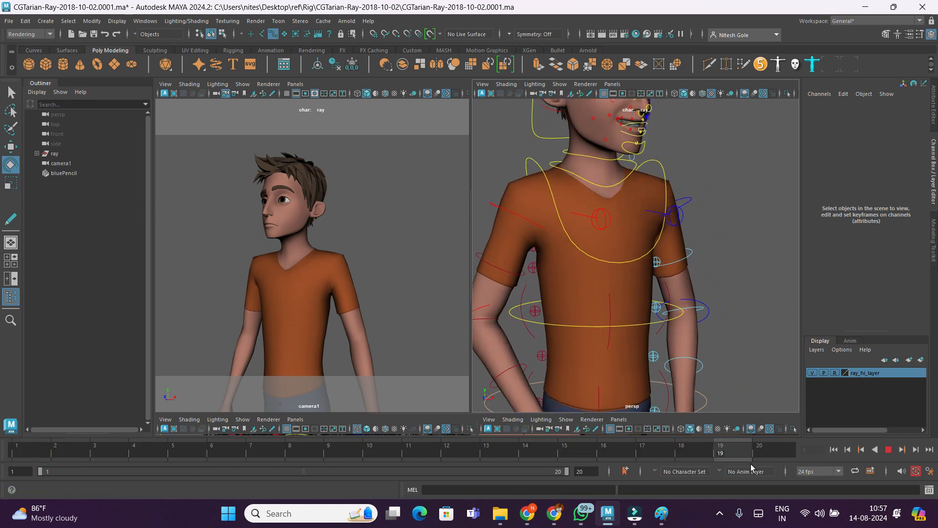
{"action": "key", "text": "alt+v"}
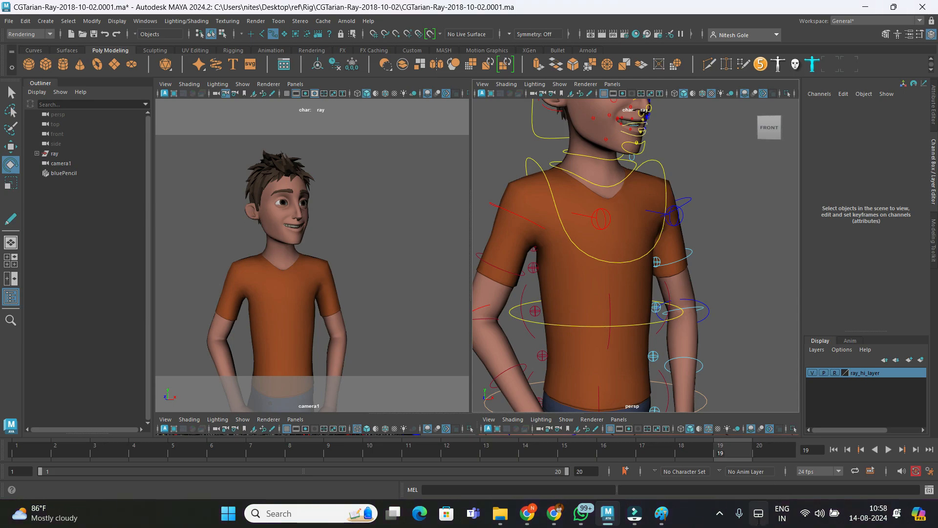
{"action": "key", "text": "alt+v"}
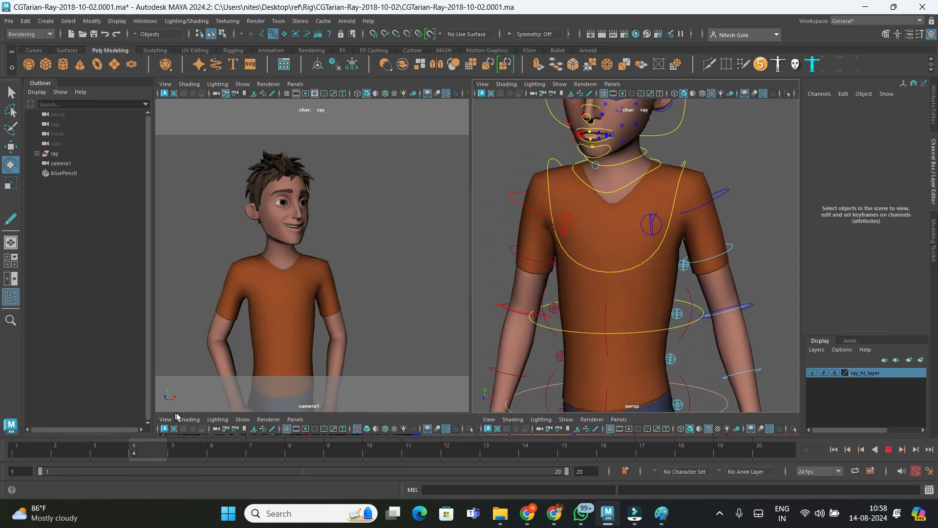
{"action": "key", "text": "alt+v"}
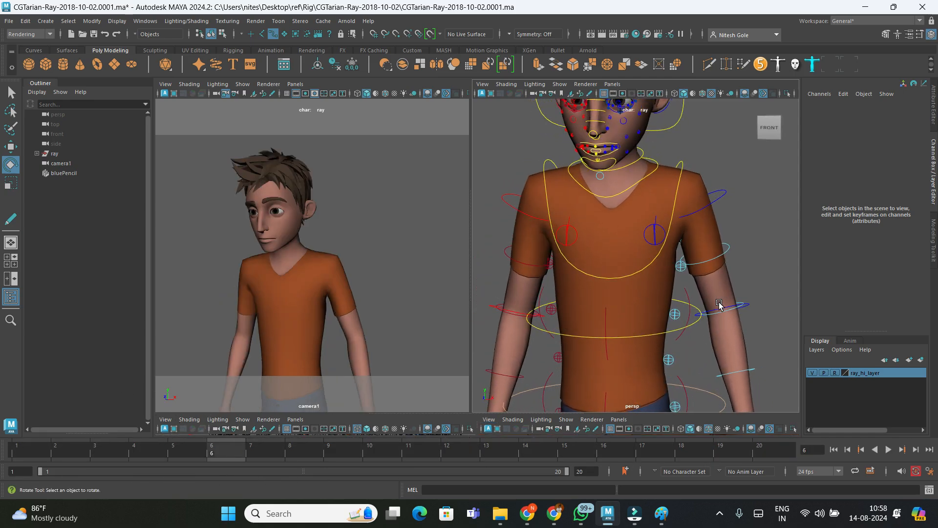
{"action": "scroll", "coordinate": [720, 304], "scroll_direction": "down", "scroll_amount": 5}
{"action": "middle_click_drag", "start_coordinate": [720, 307], "coordinate": [713, 289], "text": "alt"}
{"action": "left_click_drag", "start_coordinate": [712, 288], "coordinate": [708, 291], "text": "alt"}
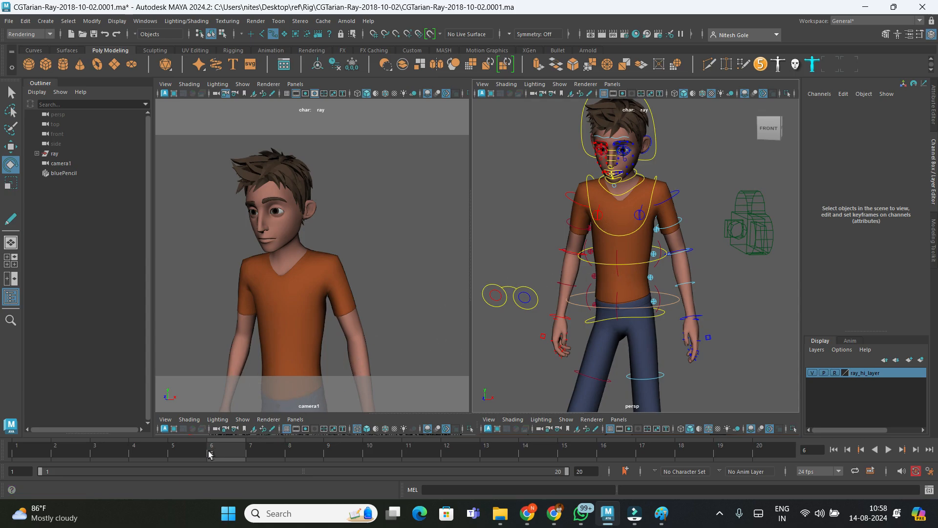
{"action": "left_click_drag", "start_coordinate": [211, 452], "coordinate": [183, 454]}
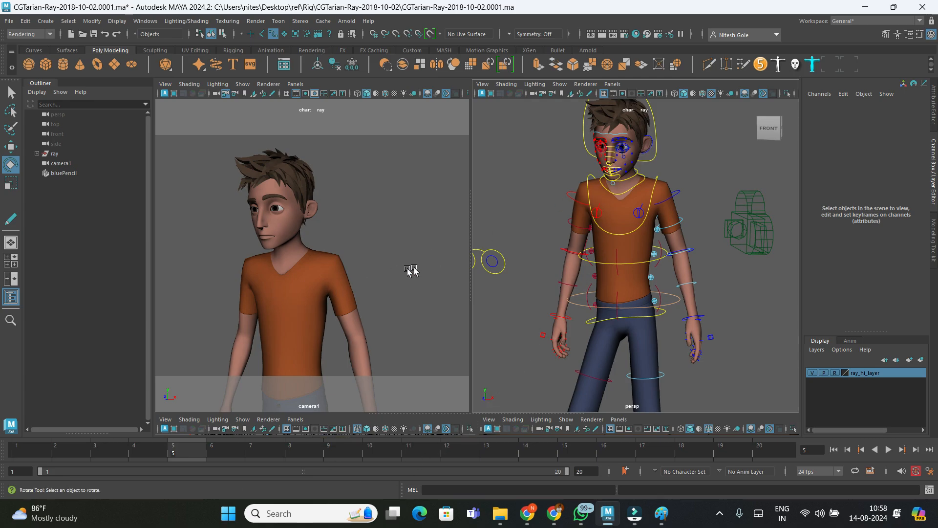
- Select all the face controls on the rig and copy their keys from frame 1
{"action": "left_click_drag", "start_coordinate": [605, 202], "coordinate": [624, 186], "text": "alt"}
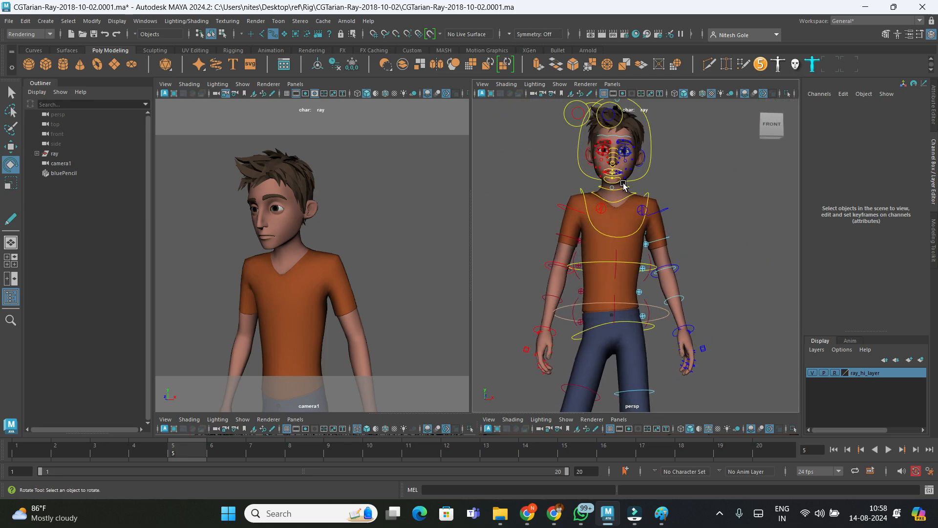
{"action": "left_click_drag", "start_coordinate": [566, 134], "coordinate": [661, 182]}
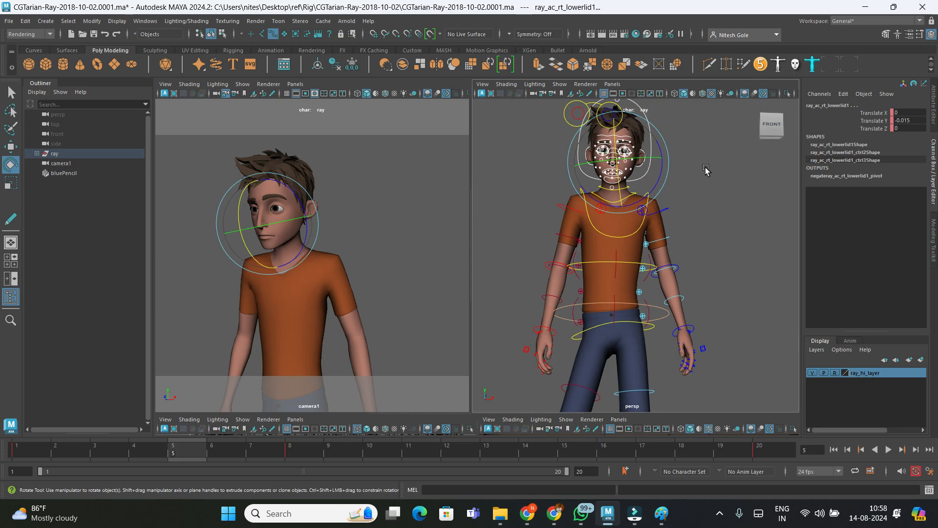
{"action": "key", "text": "q"}
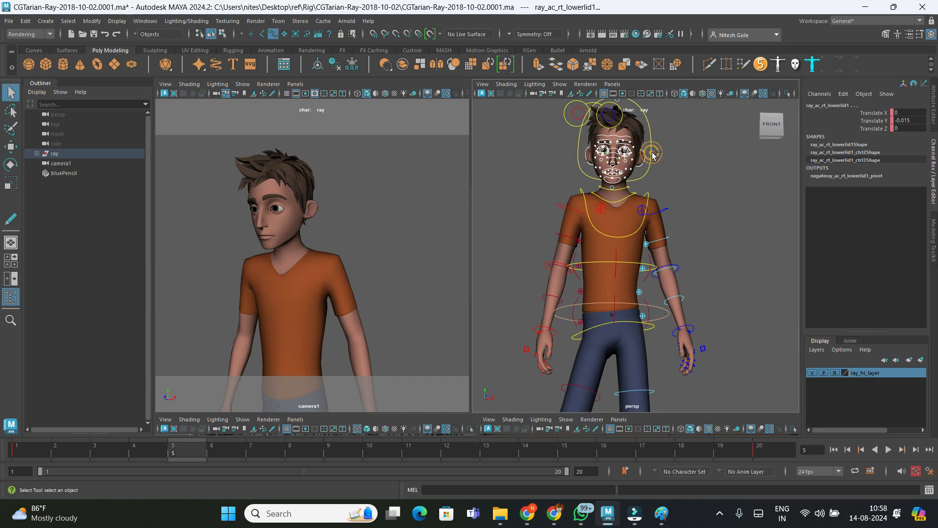
{"action": "left_click", "coordinate": [17, 452]}
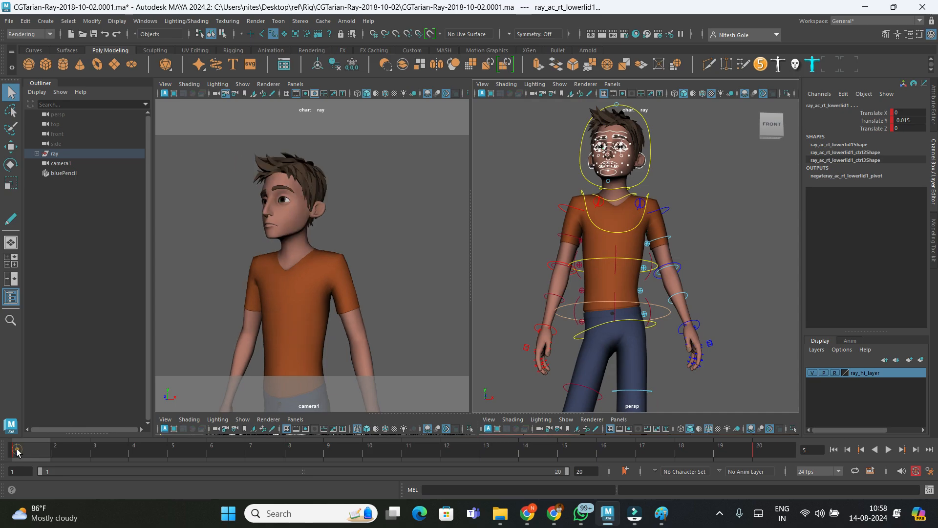
{"action": "right_click", "coordinate": [22, 452]}
{"action": "left_click", "coordinate": [43, 265]}
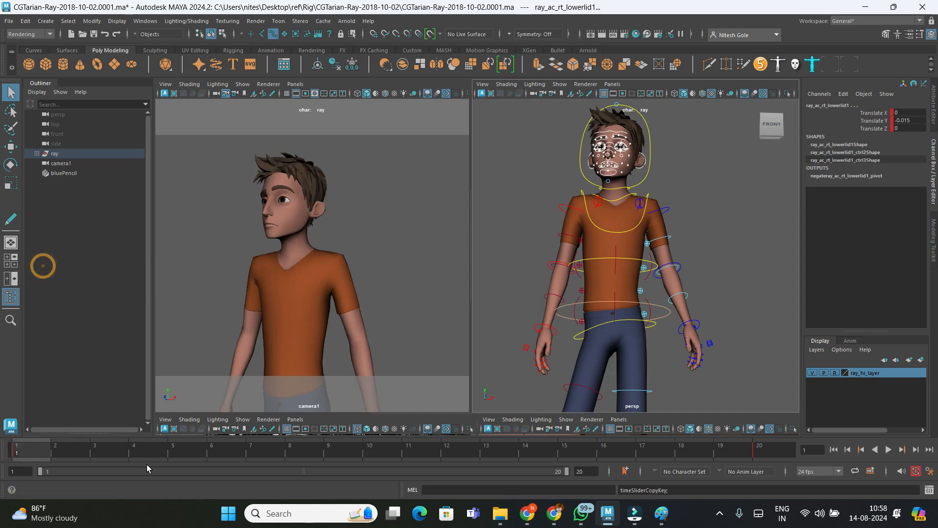
- Paste the copied facial keys onto frame 4 so the starting expression holds until then
{"action": "left_click", "coordinate": [175, 455]}
{"action": "right_click", "coordinate": [176, 455]}
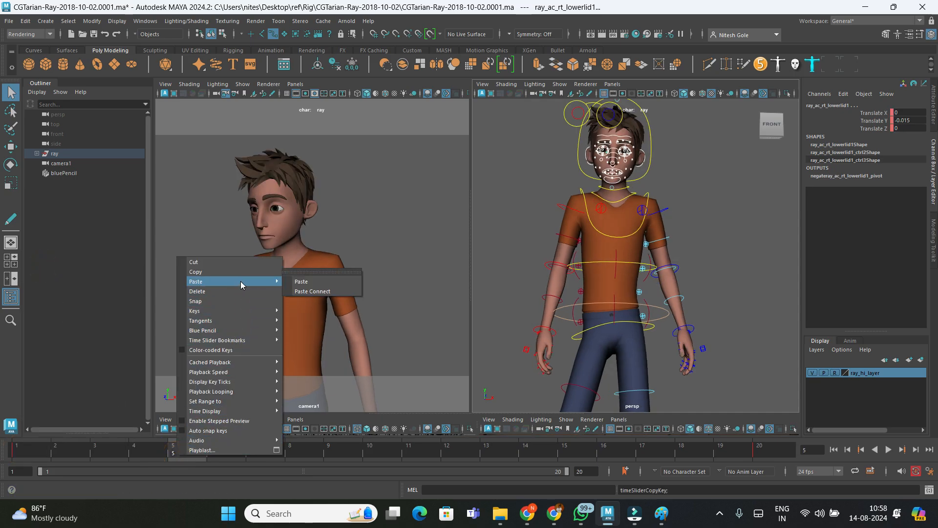
{"action": "left_click", "coordinate": [157, 453]}
{"action": "left_click", "coordinate": [136, 452]}
{"action": "right_click", "coordinate": [135, 452]}
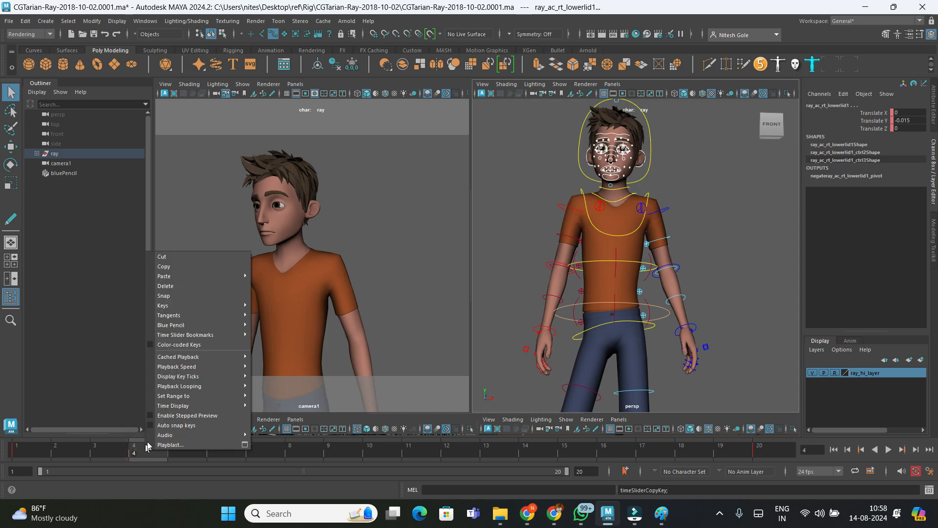
{"action": "mouse_move", "coordinate": [220, 276]}
{"action": "left_click", "coordinate": [272, 276]}
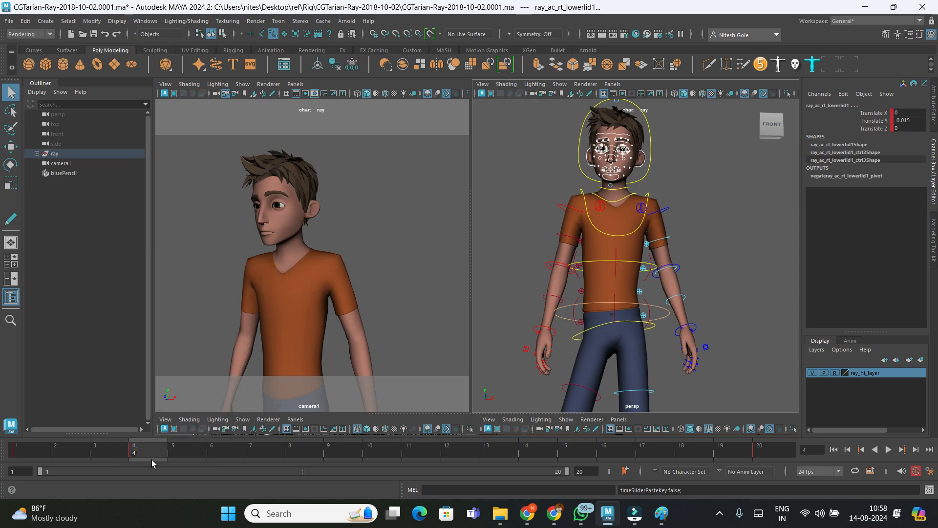
- On frame 7, move both lower eyelid controls to Translate Y -0.55
{"action": "key", "text": "alt+v"}
{"action": "left_click_drag", "start_coordinate": [240, 461], "coordinate": [247, 462]}
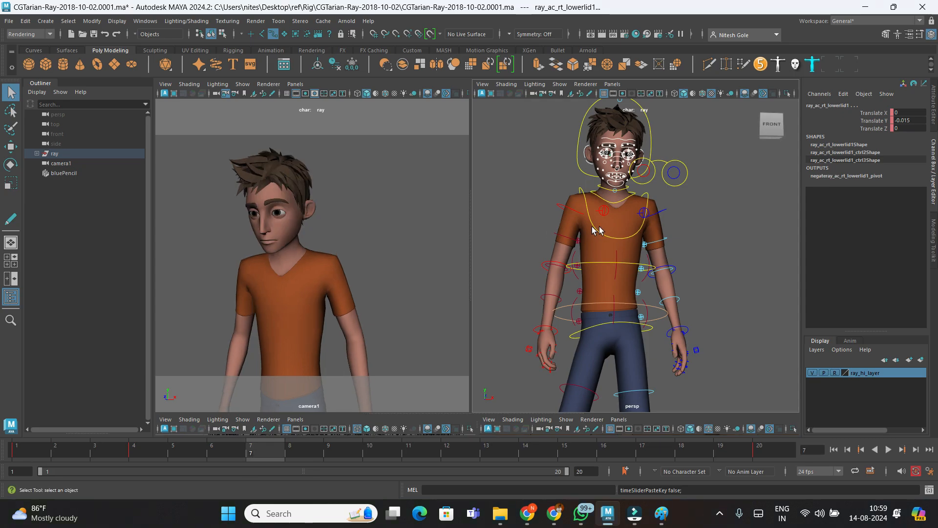
{"action": "left_click", "coordinate": [705, 221]}
{"action": "scroll", "coordinate": [679, 188], "scroll_direction": "up", "scroll_amount": 5}
{"action": "middle_click_drag", "start_coordinate": [631, 175], "coordinate": [652, 386], "text": "alt"}
{"action": "left_click", "coordinate": [252, 452]}
{"action": "key", "text": "alt+v"}
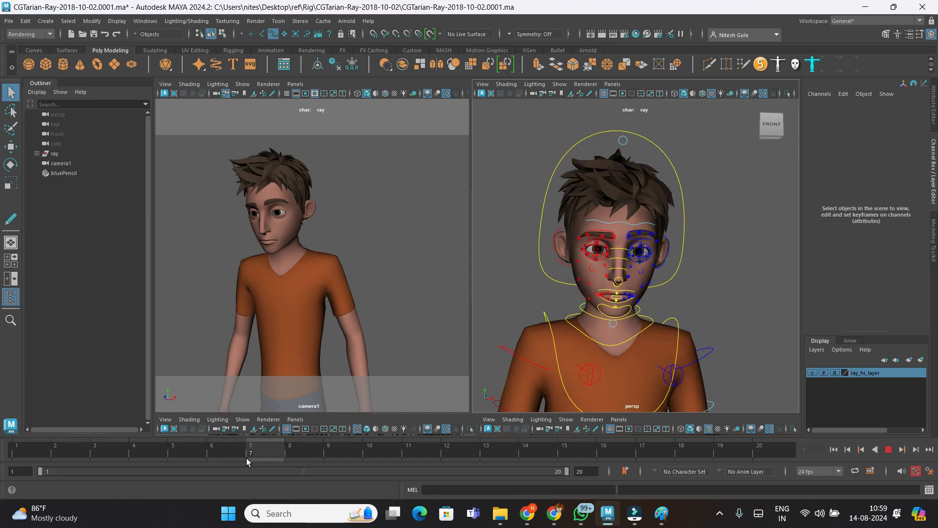
{"action": "scroll", "coordinate": [693, 242], "scroll_direction": "up", "scroll_amount": 6}
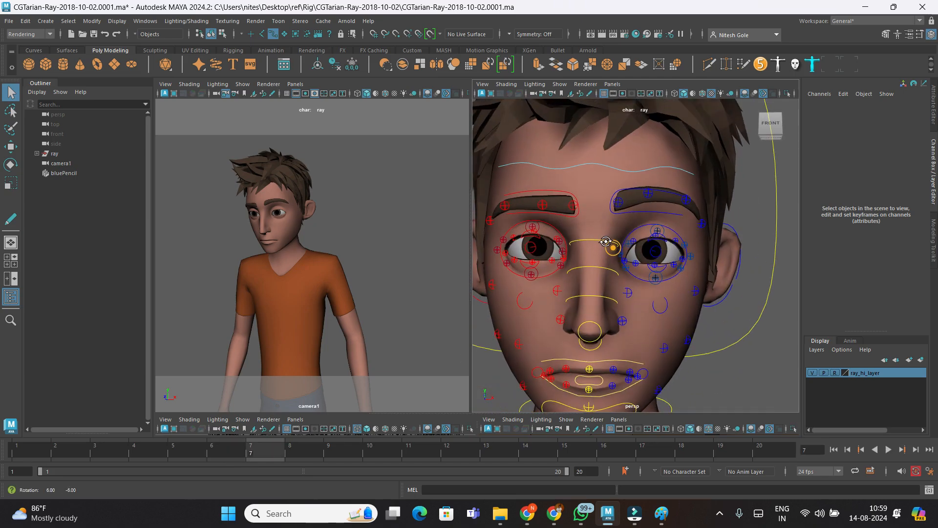
{"action": "left_click", "coordinate": [498, 274]}
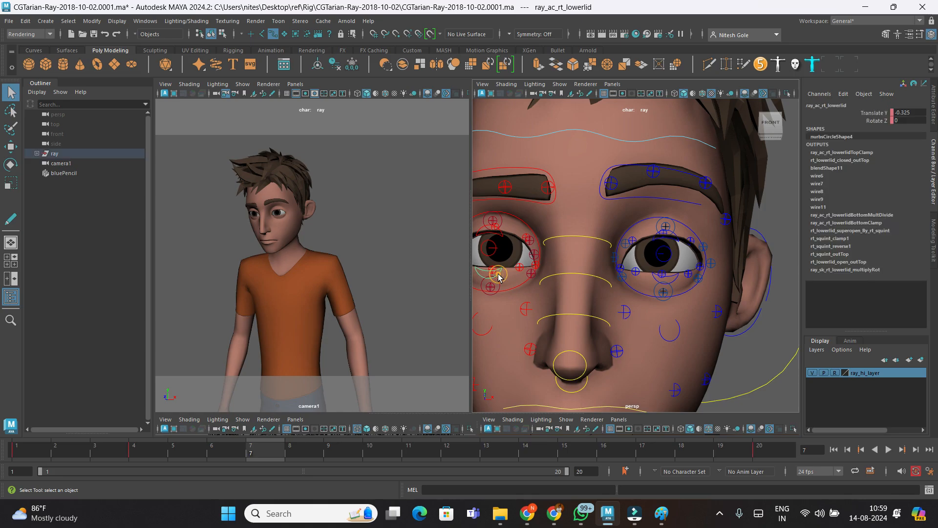
{"action": "left_click", "coordinate": [673, 282], "text": "shift"}
{"action": "key", "text": "w"}
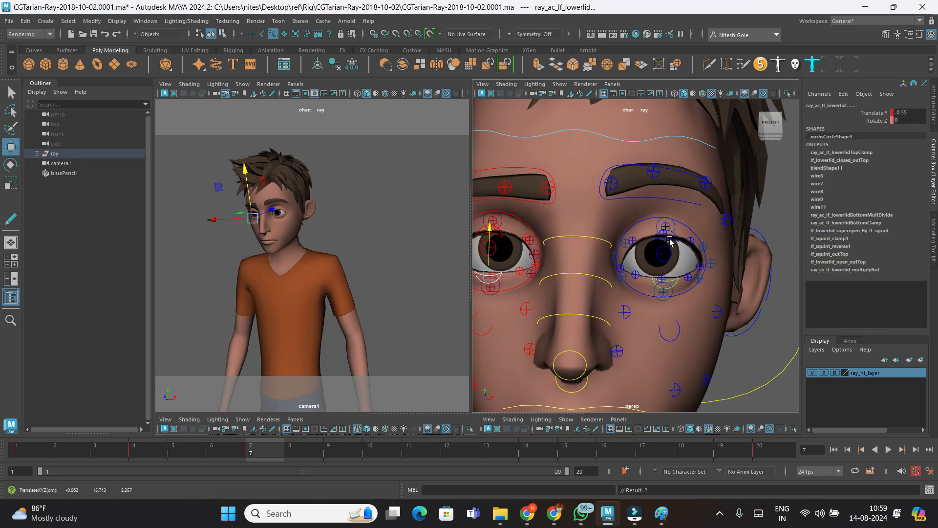
- Lower both upper eyelid controls on frame 7 until the eyes are fully closed for a blink
{"action": "left_click", "coordinate": [667, 246]}
{"action": "left_click", "coordinate": [502, 237], "text": "shift"}
{"action": "middle_click_drag", "start_coordinate": [547, 259], "coordinate": [596, 246], "text": "alt"}
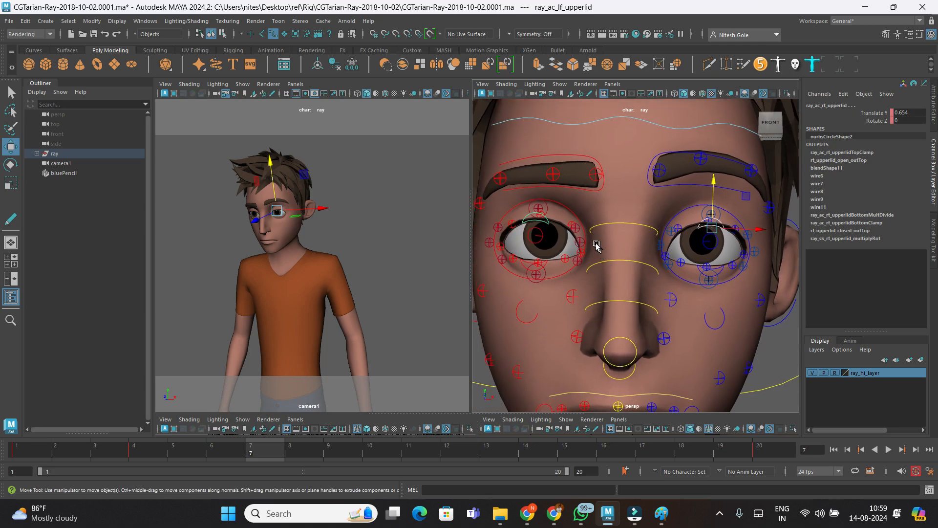
{"action": "left_click_drag", "start_coordinate": [716, 194], "coordinate": [712, 236]}
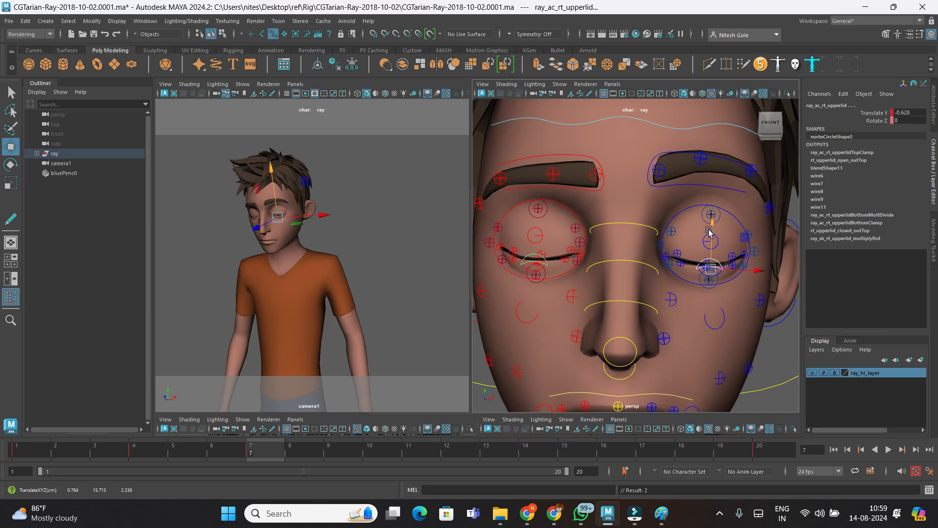
- Lower both main eyebrow controls on frame 8, bringing the left one to Translate Y -0.084
{"action": "left_click", "coordinate": [602, 190]}
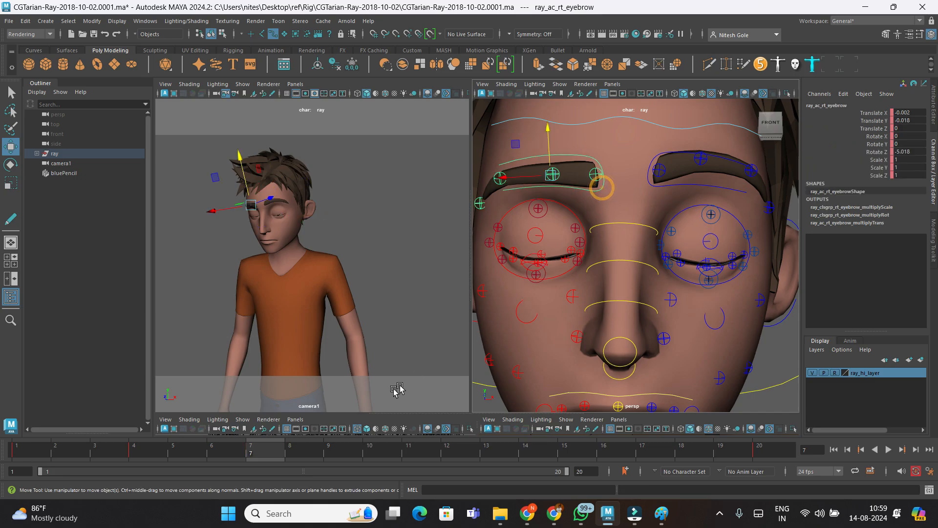
{"action": "left_click_drag", "start_coordinate": [262, 446], "coordinate": [293, 448]}
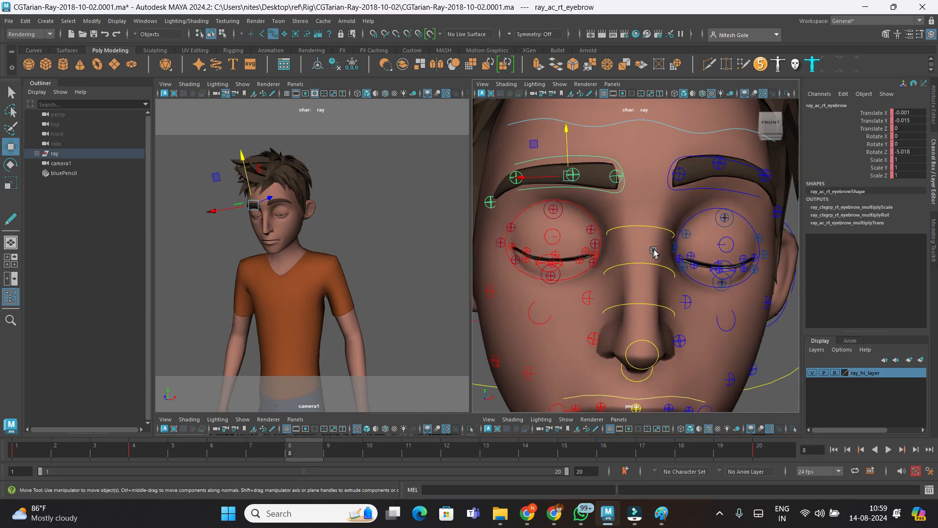
{"action": "left_click", "coordinate": [709, 191]}
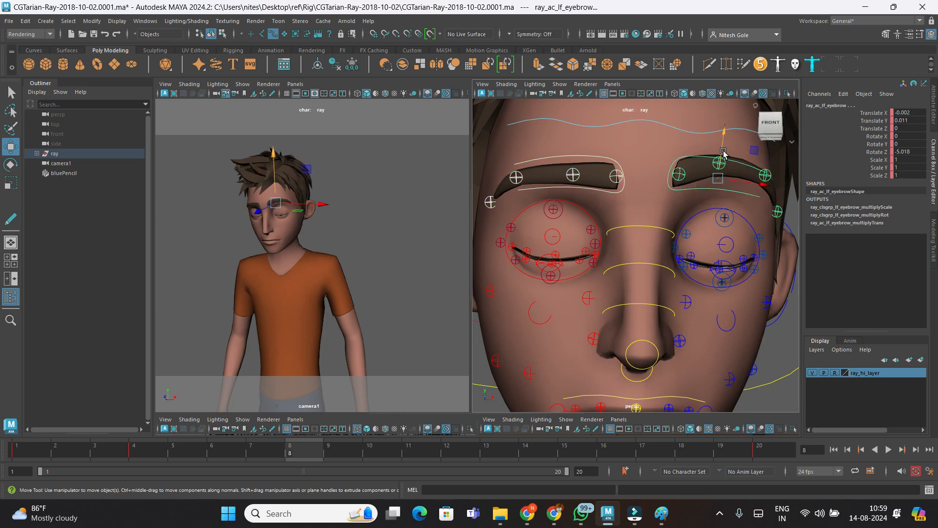
{"action": "left_click_drag", "start_coordinate": [723, 143], "coordinate": [720, 170]}
{"action": "left_click", "coordinate": [746, 209]}
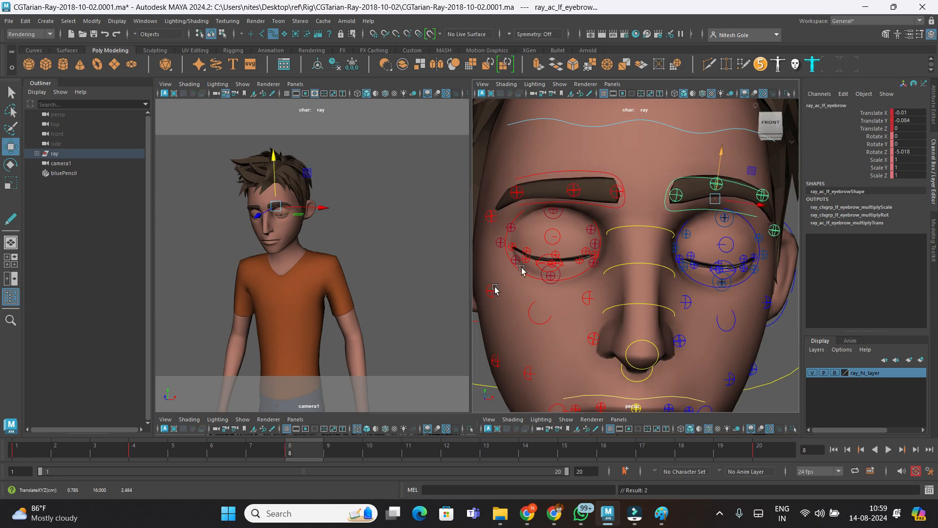
- Check the blink between frames 4 and 7, and key all the small individual eyebrow controls on both brows at frame 8
{"action": "left_click_drag", "start_coordinate": [298, 454], "coordinate": [149, 444]}
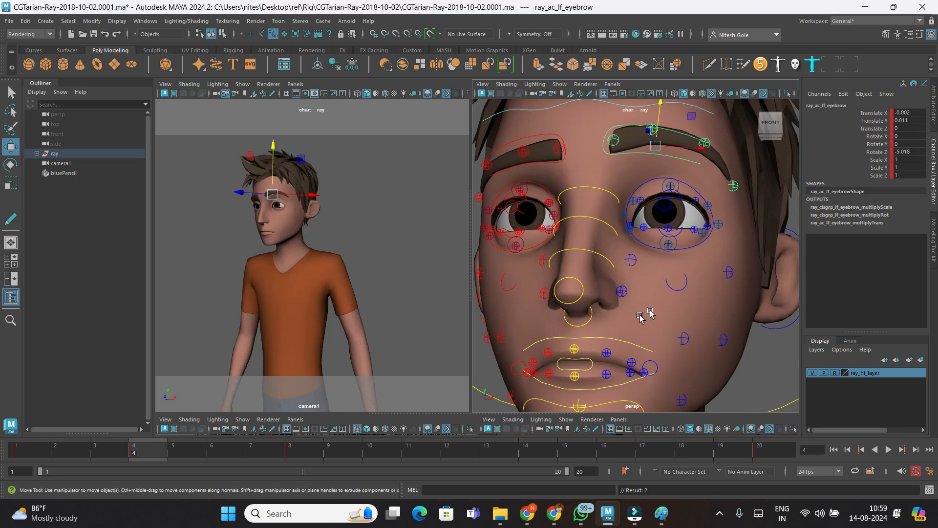
{"action": "left_click", "coordinate": [683, 199]}
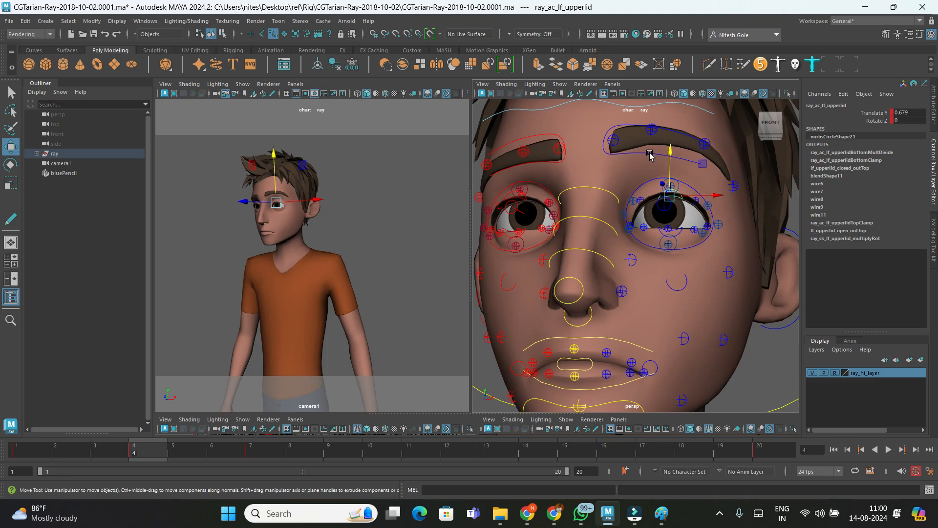
{"action": "left_click_drag", "start_coordinate": [165, 450], "coordinate": [262, 448]}
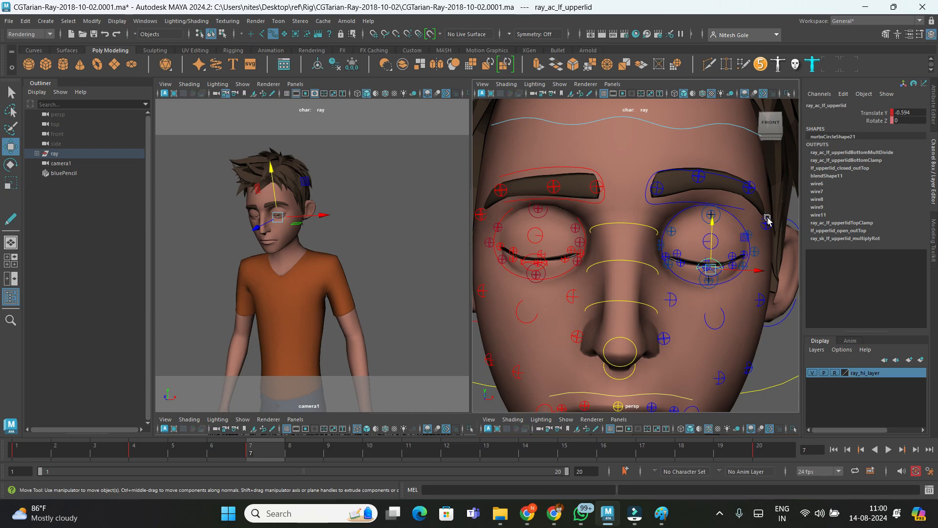
{"action": "left_click", "coordinate": [741, 214]}
{"action": "left_click", "coordinate": [308, 452]}
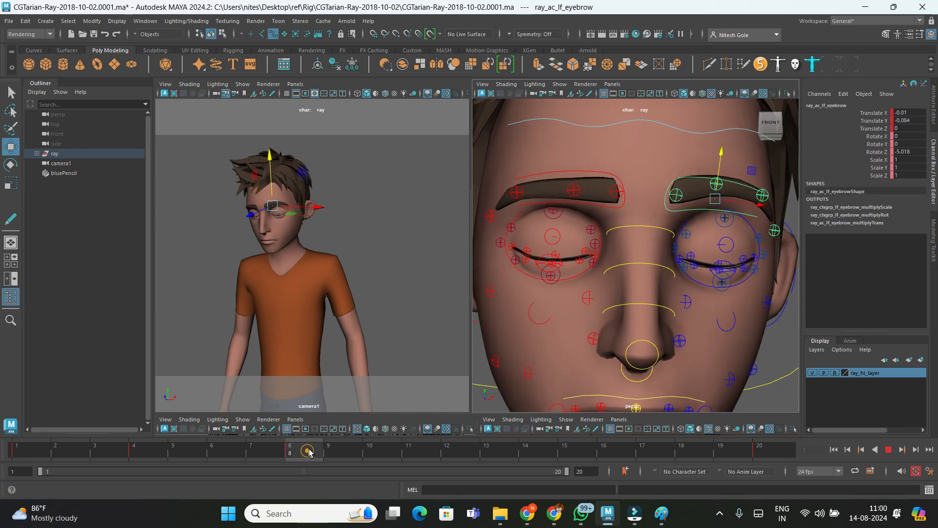
{"action": "left_click", "coordinate": [775, 231]}
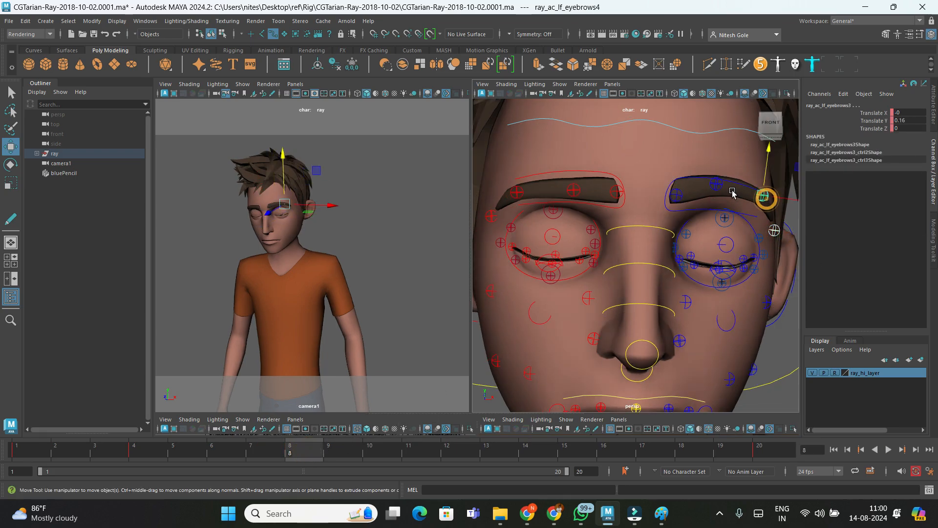
{"action": "left_click", "coordinate": [616, 192]}
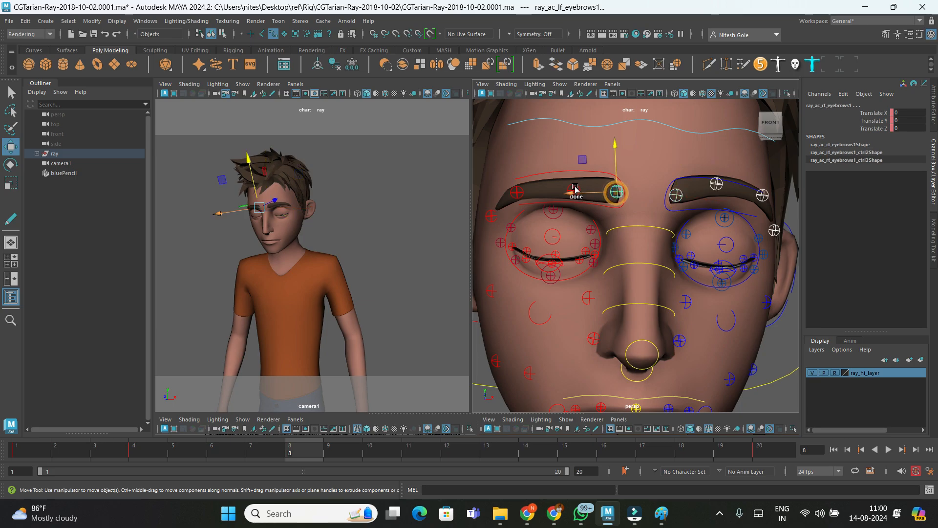
{"action": "left_click", "coordinate": [577, 190]}
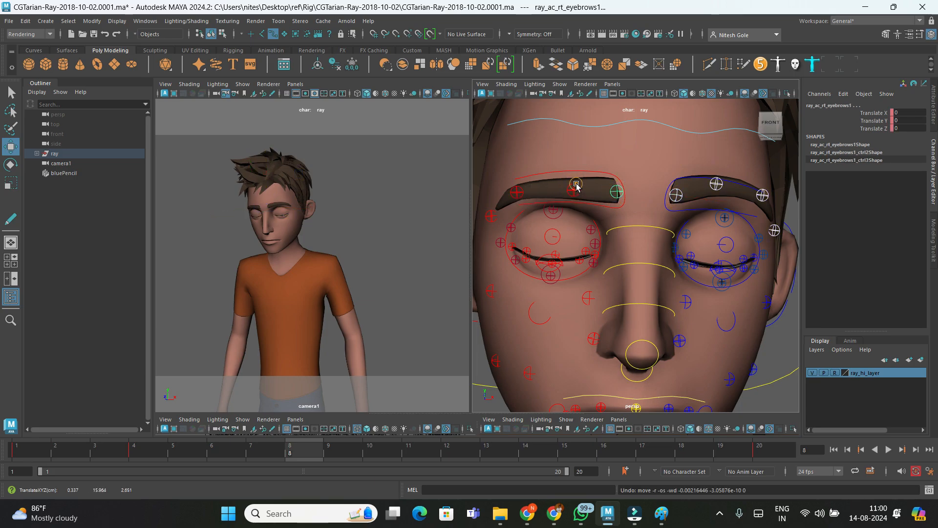
{"action": "left_click", "coordinate": [516, 192]}
{"action": "left_click", "coordinate": [489, 220]}
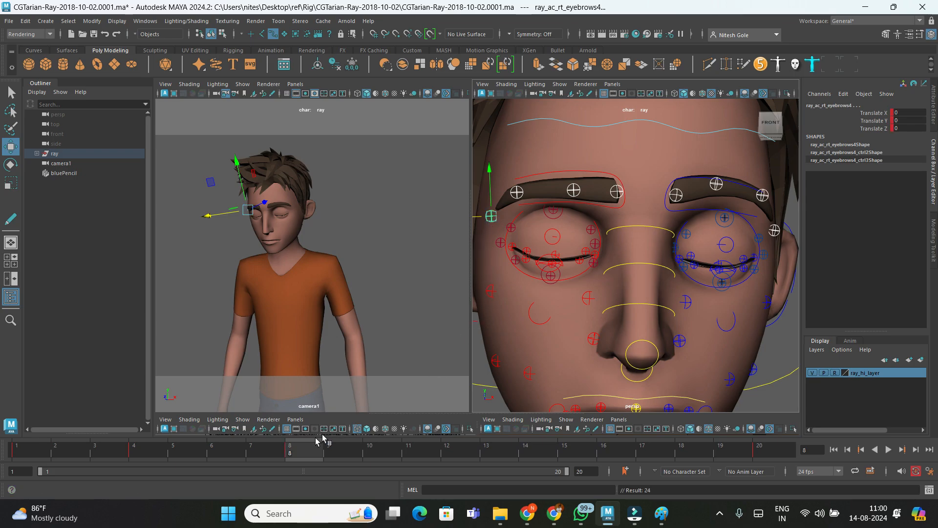
- Select both main eyebrow controls with the upper and lower eyelid controls, and copy their keys at frame 8
{"action": "left_click_drag", "start_coordinate": [324, 447], "coordinate": [290, 455]}
{"action": "left_click", "coordinate": [623, 207]}
{"action": "left_click", "coordinate": [699, 213]}
{"action": "scroll", "coordinate": [561, 264], "scroll_direction": "up", "scroll_amount": 2}
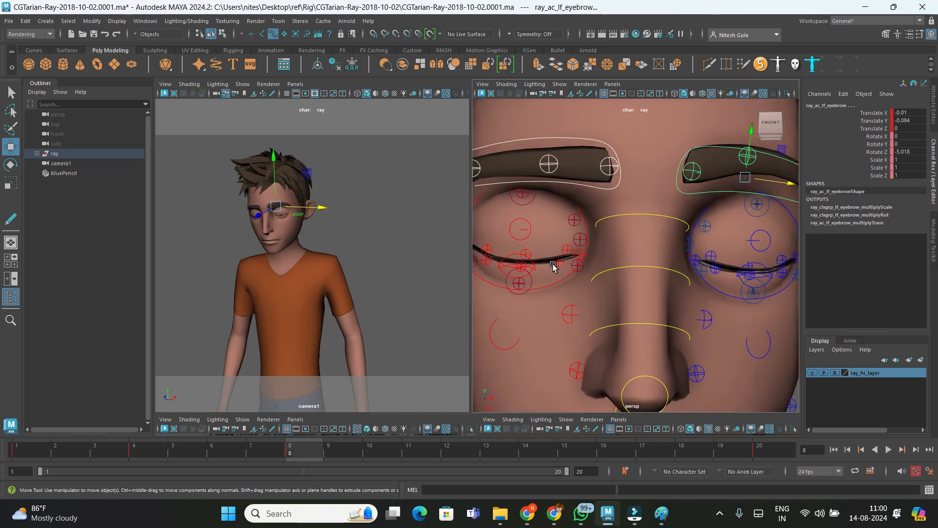
{"action": "left_click", "coordinate": [511, 258]}
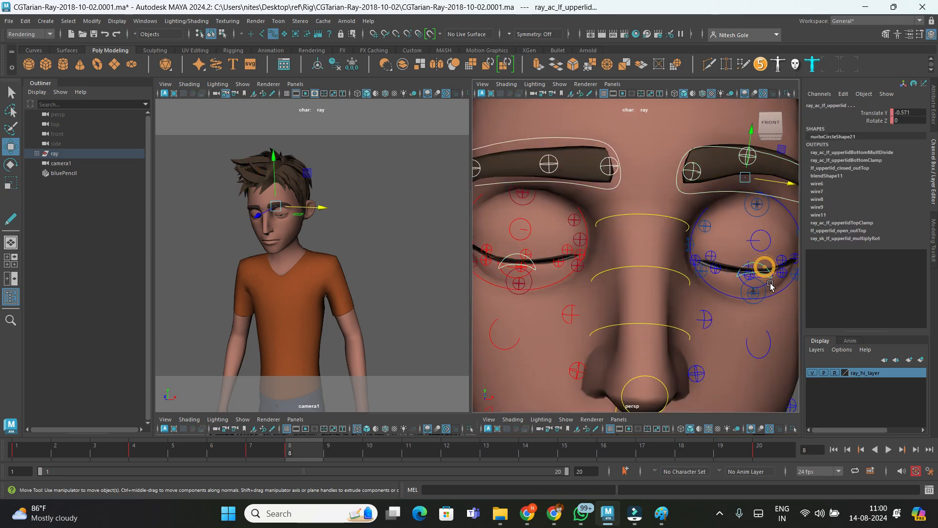
{"action": "left_click", "coordinate": [763, 269], "text": "shift"}
{"action": "left_click", "coordinate": [527, 278], "text": "shift"}
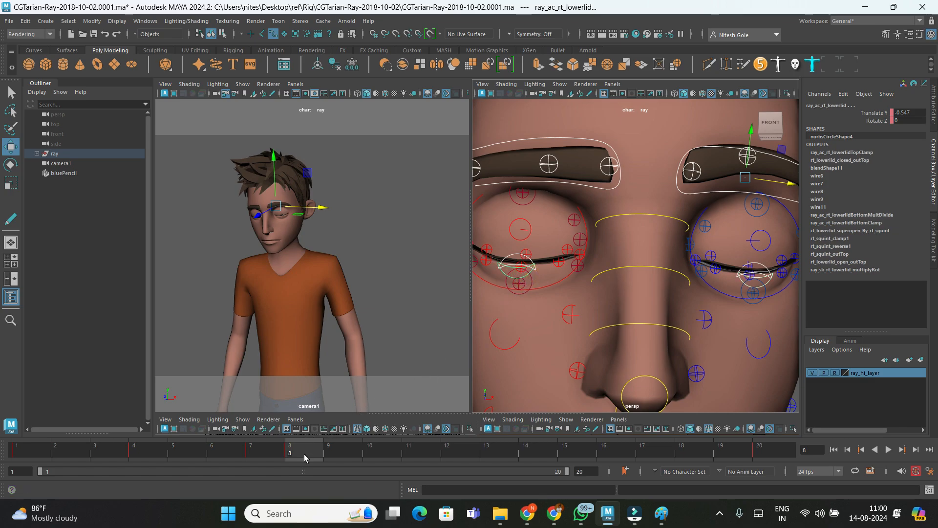
{"action": "right_click", "coordinate": [301, 454]}
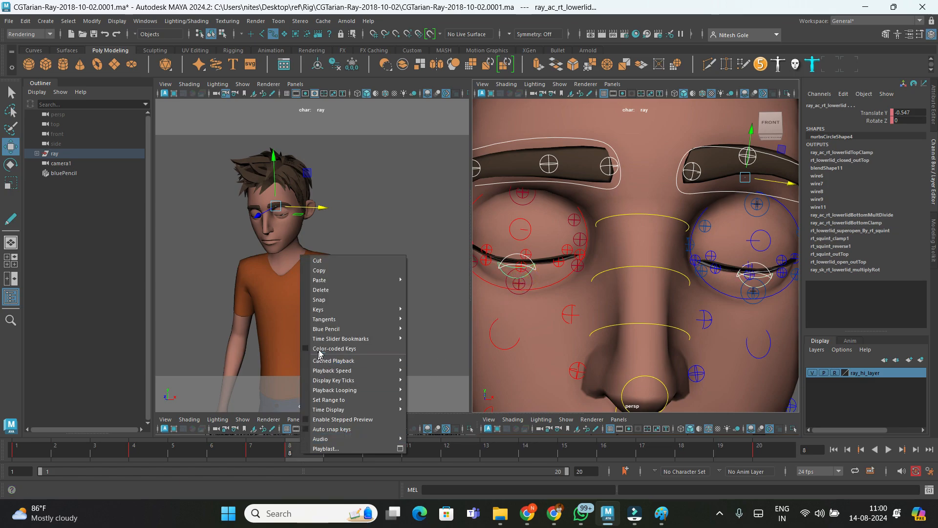
{"action": "left_click", "coordinate": [326, 270]}
- Paste the copied eyebrow and eyelid keys onto frame 13
{"action": "left_click", "coordinate": [468, 452]}
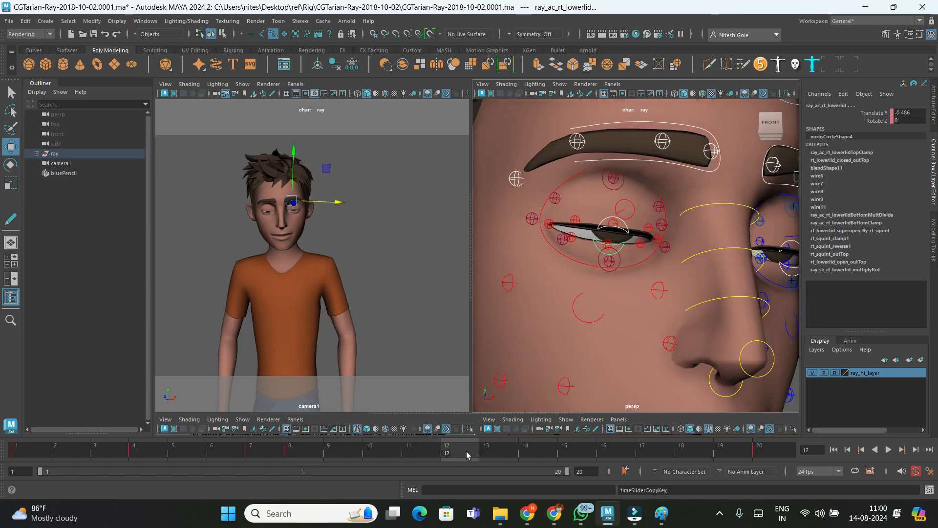
{"action": "left_click", "coordinate": [481, 452]}
{"action": "right_click", "coordinate": [484, 450]}
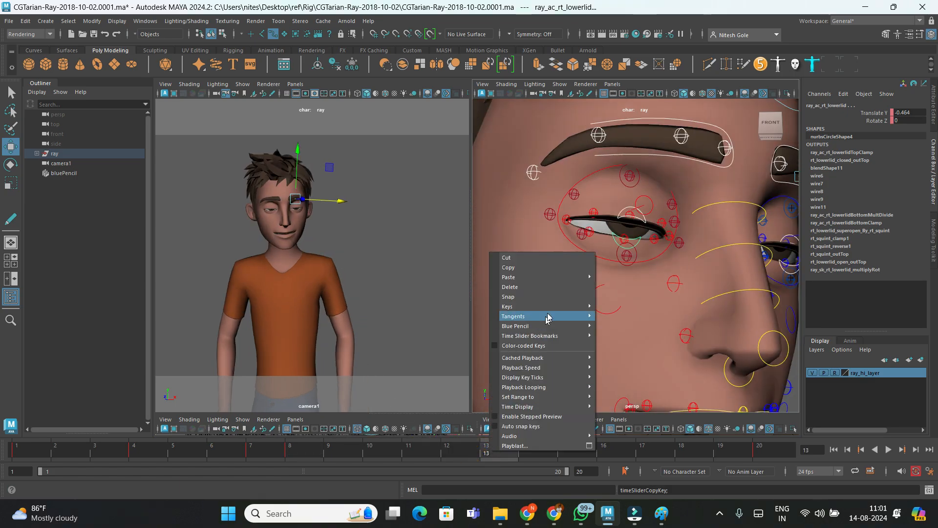
{"action": "mouse_move", "coordinate": [548, 277]}
{"action": "left_click", "coordinate": [609, 278]}
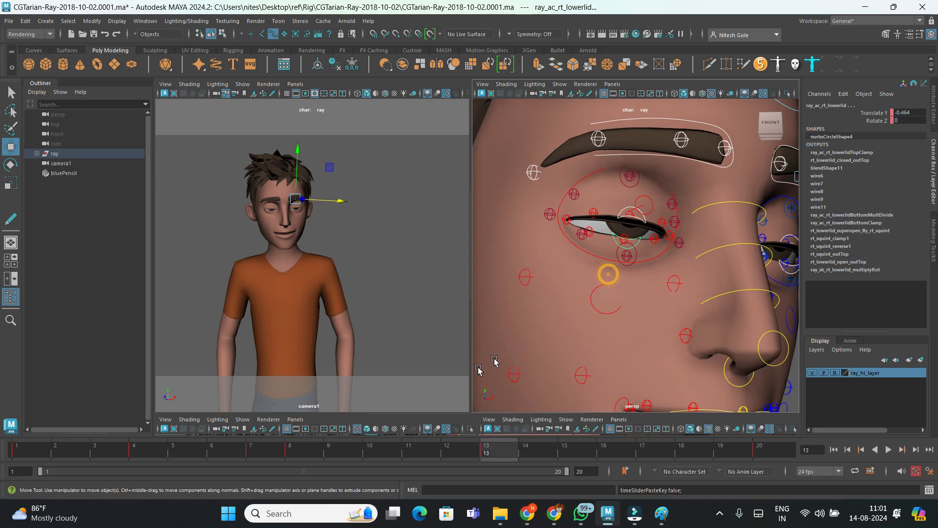
- Copy the eyebrow and eyelid keys from frame 7 and paste them onto frame 12
{"action": "left_click", "coordinate": [251, 452]}
{"action": "right_click", "coordinate": [250, 450]}
{"action": "left_click", "coordinate": [272, 269]}
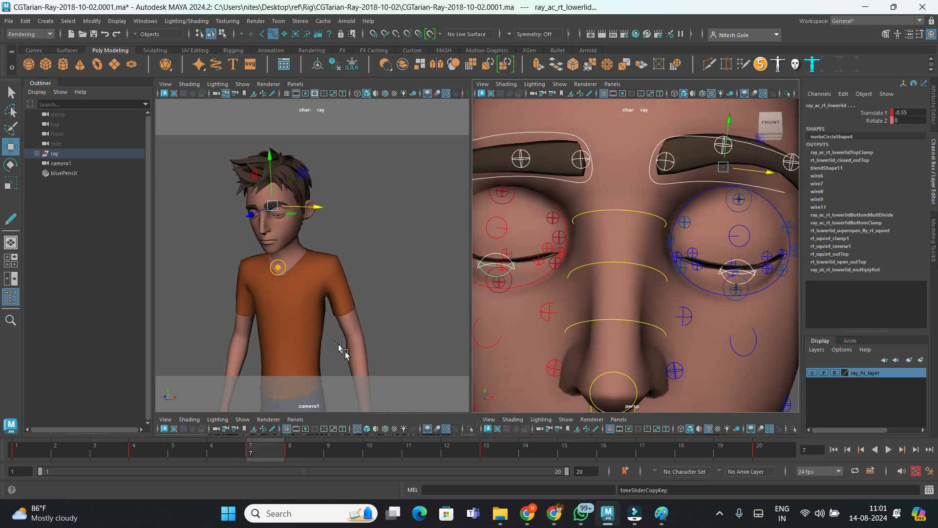
{"action": "left_click", "coordinate": [447, 452]}
{"action": "right_click", "coordinate": [447, 450]}
{"action": "mouse_move", "coordinate": [547, 277]}
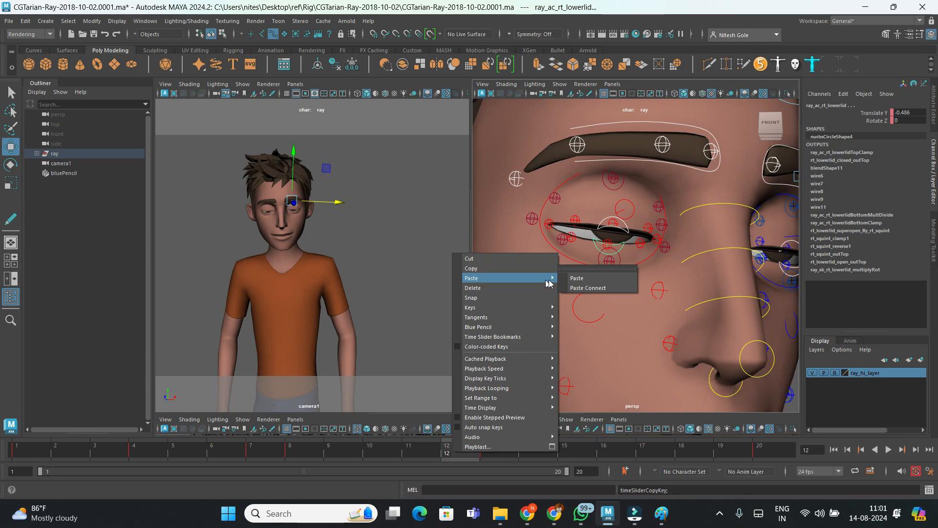
{"action": "left_click", "coordinate": [610, 277]}
- Play back the animation and examine the blink timing in the enlarged camera1 view
{"action": "key", "text": "alt+v"}
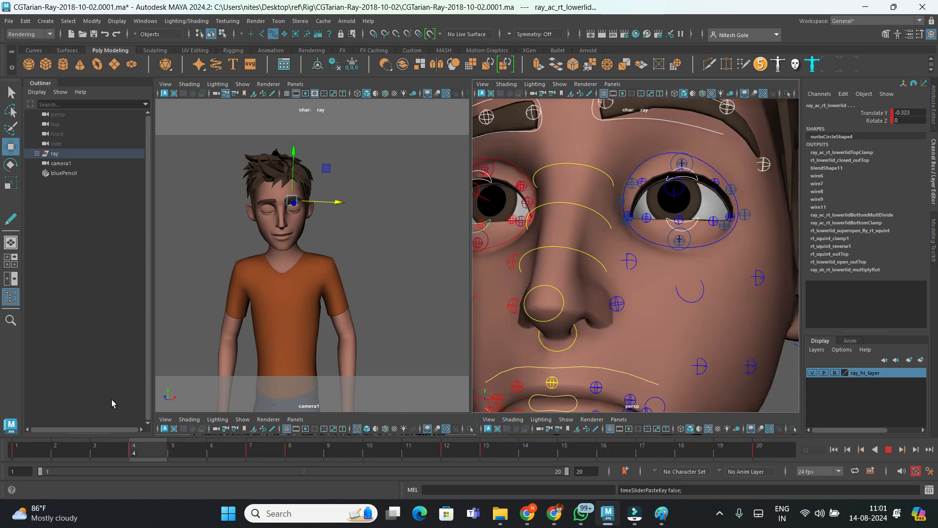
{"action": "key", "text": "alt+v"}
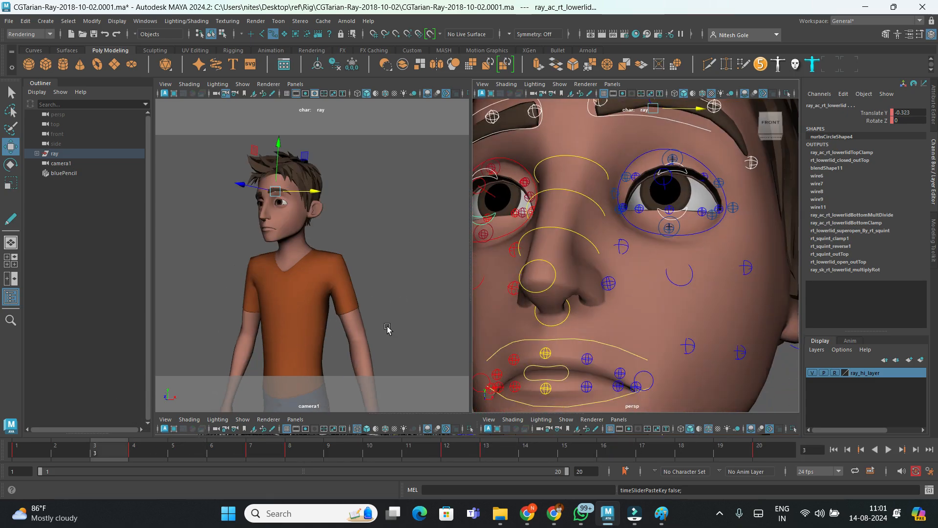
{"action": "left_click", "coordinate": [348, 250]}
{"action": "key", "text": "space"}
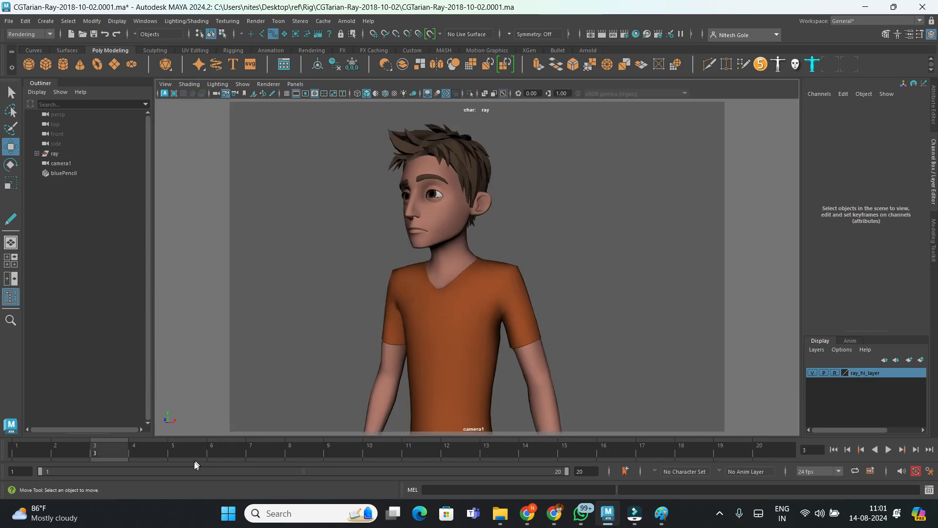
{"action": "key", "text": "alt+v"}
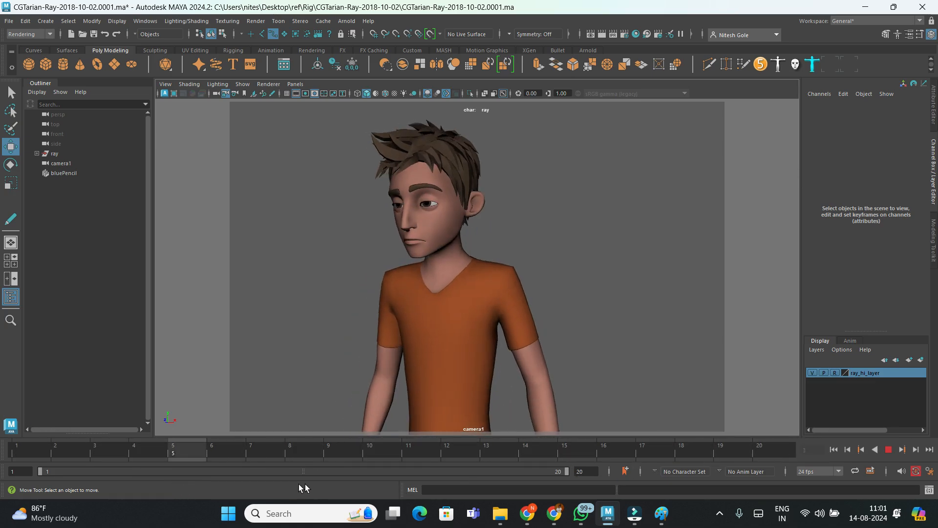
{"action": "key", "text": "Escape"}
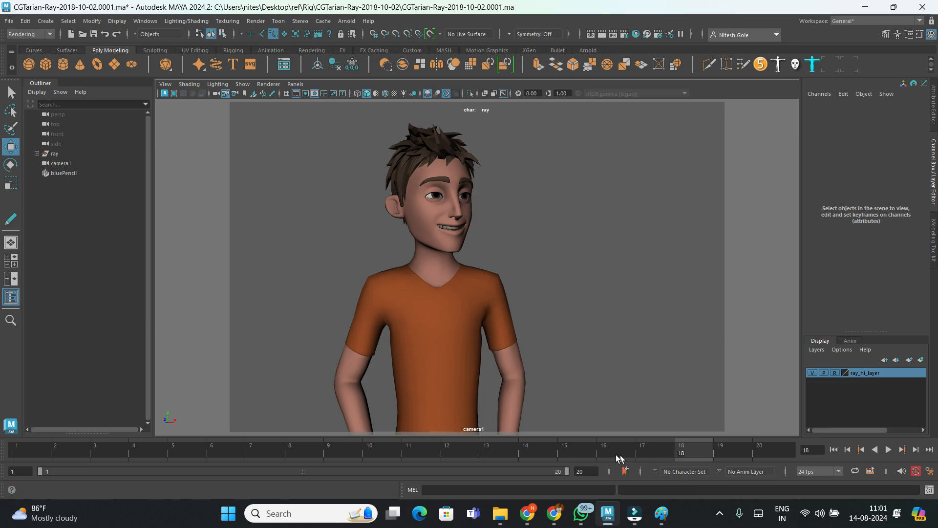
{"action": "key", "text": "space"}
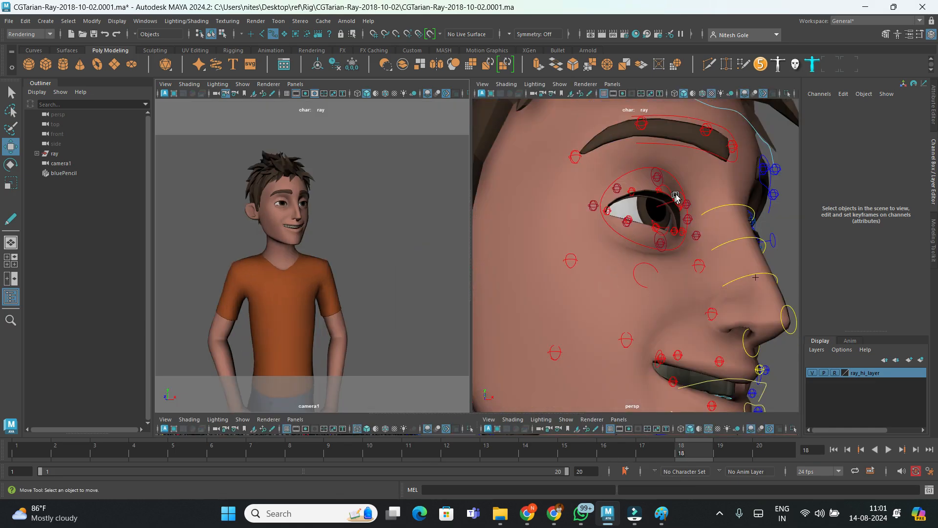
- Shift the upper and lower eyelid keys of both eyes from frame 20 to frame 18 and check the eye opening
{"action": "left_click", "coordinate": [659, 202]}
{"action": "left_click_drag", "start_coordinate": [658, 200], "coordinate": [532, 381], "text": "alt"}
{"action": "left_click", "coordinate": [645, 247]}
{"action": "left_click_drag", "start_coordinate": [644, 246], "coordinate": [516, 342], "text": "alt"}
{"action": "left_click", "coordinate": [661, 249], "text": "shift"}
{"action": "left_click", "coordinate": [668, 292], "text": "shift"}
{"action": "left_click", "coordinate": [769, 455]}
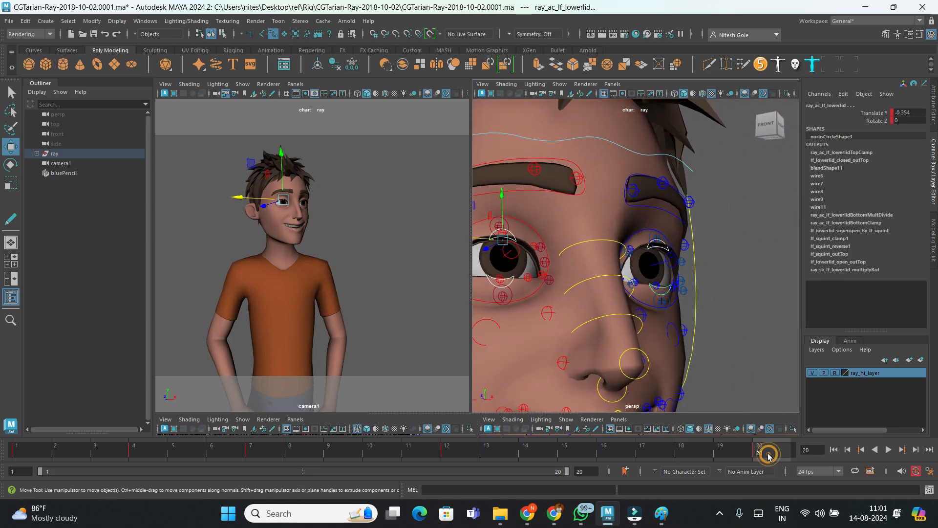
{"action": "left_click", "coordinate": [693, 457]}
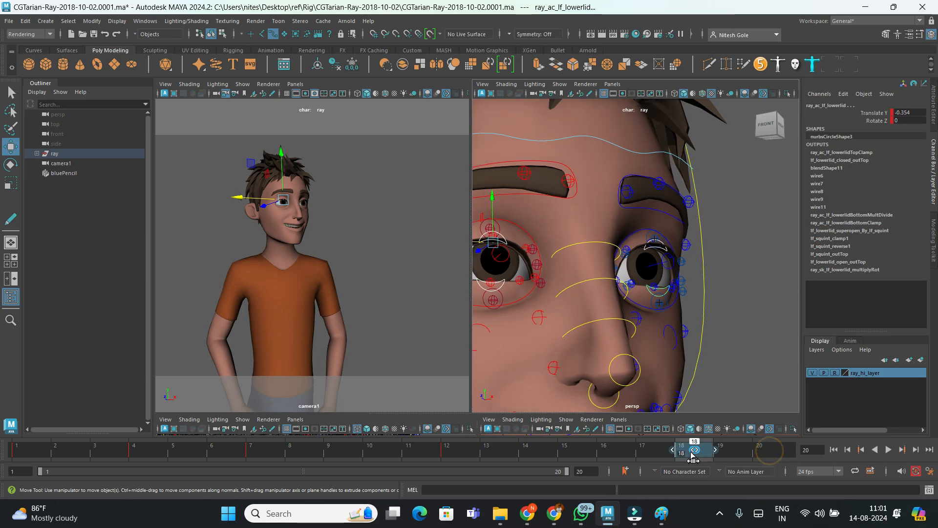
{"action": "left_click", "coordinate": [632, 456]}
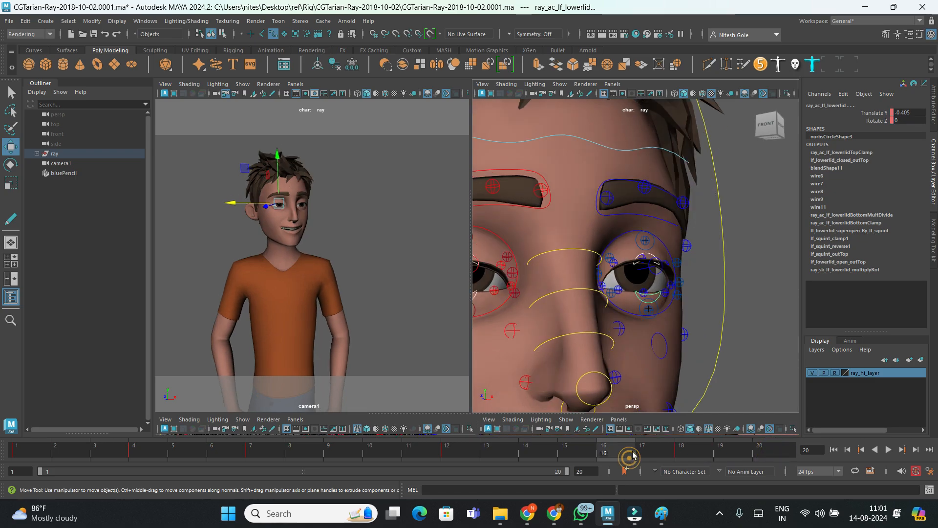
{"action": "left_click_drag", "start_coordinate": [634, 453], "coordinate": [586, 451]}
- Move the frame 20 keys of the chest and torso IK controls to frame 18
{"action": "scroll", "coordinate": [660, 366], "scroll_direction": "down", "scroll_amount": 9}
{"action": "scroll", "coordinate": [660, 366], "scroll_direction": "down", "scroll_amount": 6}
{"action": "left_click", "coordinate": [669, 330]}
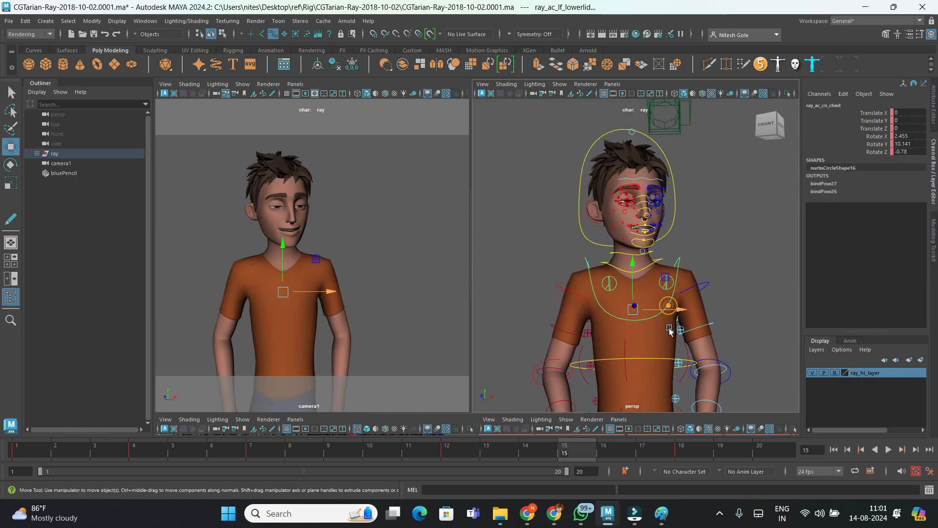
{"action": "left_click", "coordinate": [666, 360]}
{"action": "left_click", "coordinate": [766, 456]}
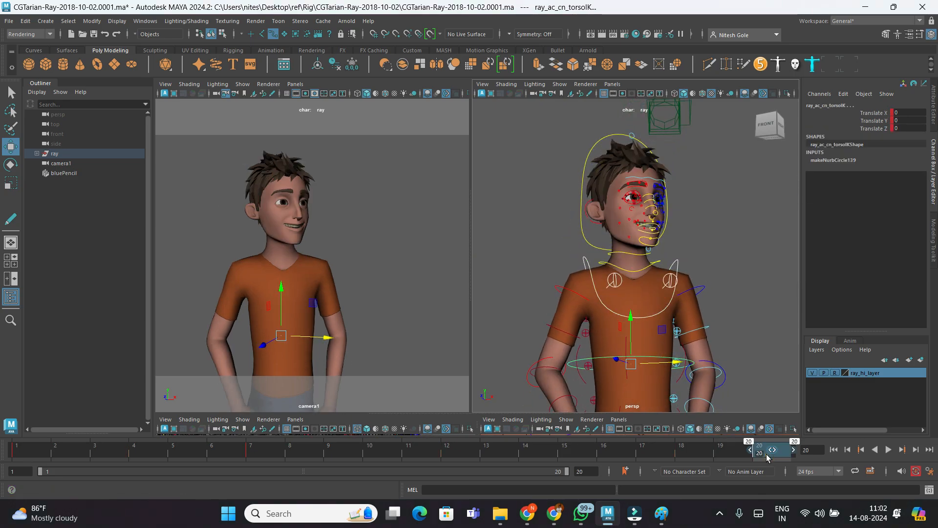
{"action": "left_click_drag", "start_coordinate": [766, 457], "coordinate": [695, 457]}
- Move the frame 20 keys of the lower spine FK and upper-body controls to frame 16
{"action": "left_click", "coordinate": [728, 323]}
{"action": "middle_click_drag", "start_coordinate": [709, 348], "coordinate": [685, 248], "text": "alt"}
{"action": "left_click", "coordinate": [673, 313]}
{"action": "left_click", "coordinate": [678, 320]}
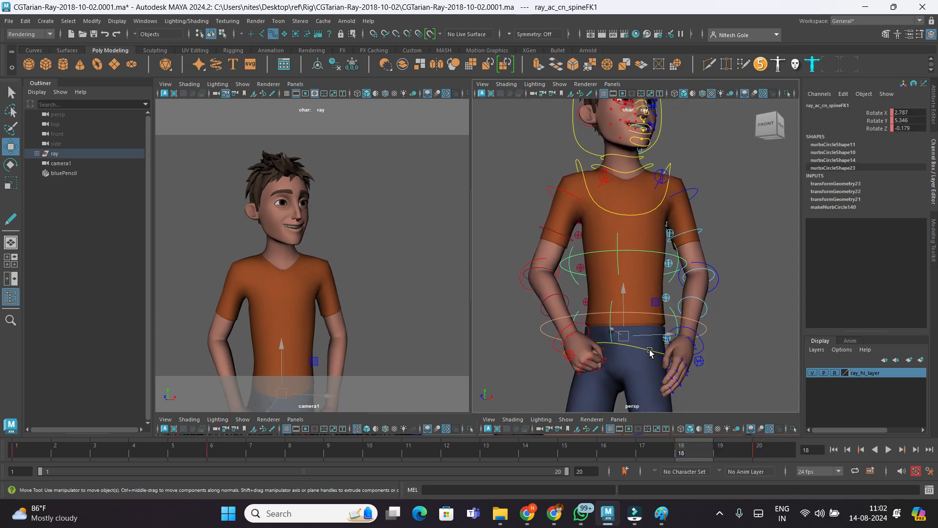
{"action": "left_click", "coordinate": [649, 352]}
{"action": "left_click", "coordinate": [761, 453]}
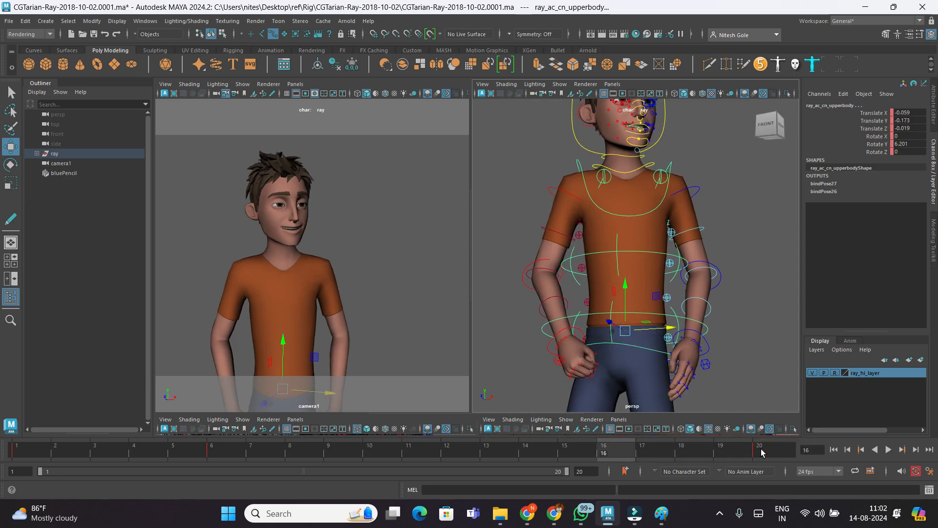
{"action": "left_click", "coordinate": [762, 453]}
{"action": "left_click_drag", "start_coordinate": [766, 453], "coordinate": [617, 453]}
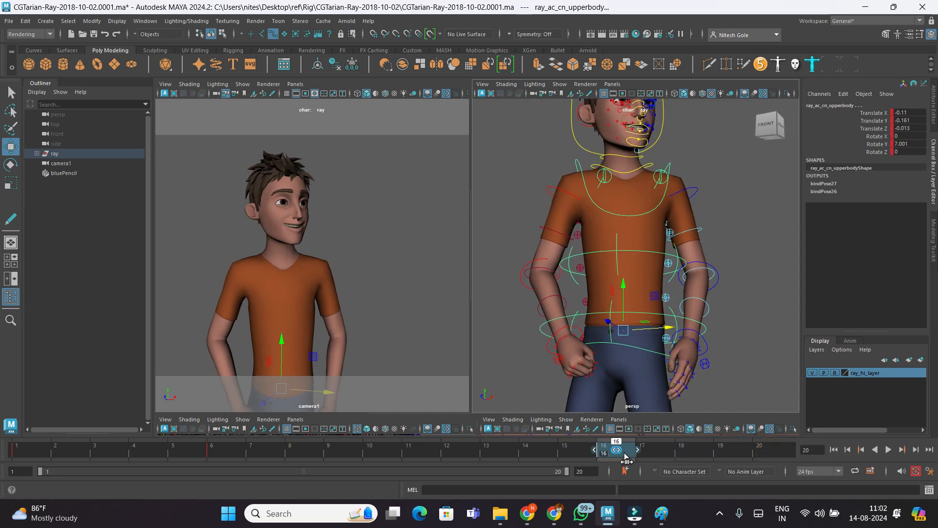
- Review the retimed turn through camera1 and record it as the AVI playblast playblast02
{"action": "left_click", "coordinate": [743, 351]}
{"action": "key", "text": "space"}
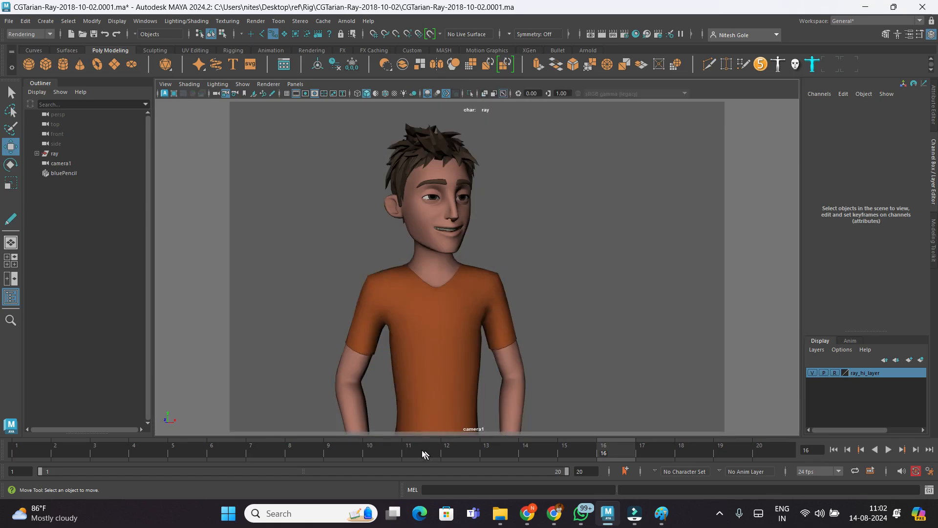
{"action": "left_click", "coordinate": [426, 452]}
{"action": "key", "text": "alt+v"}
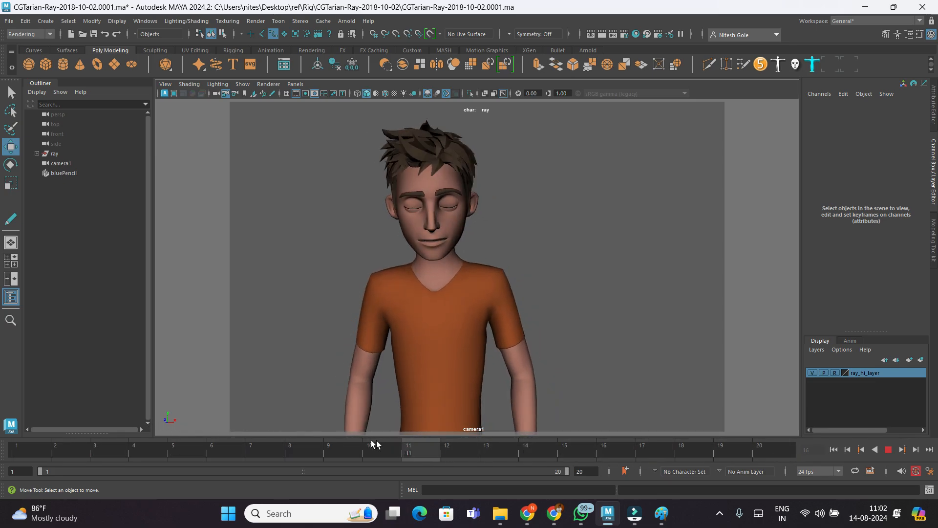
{"action": "left_click", "coordinate": [69, 405]}
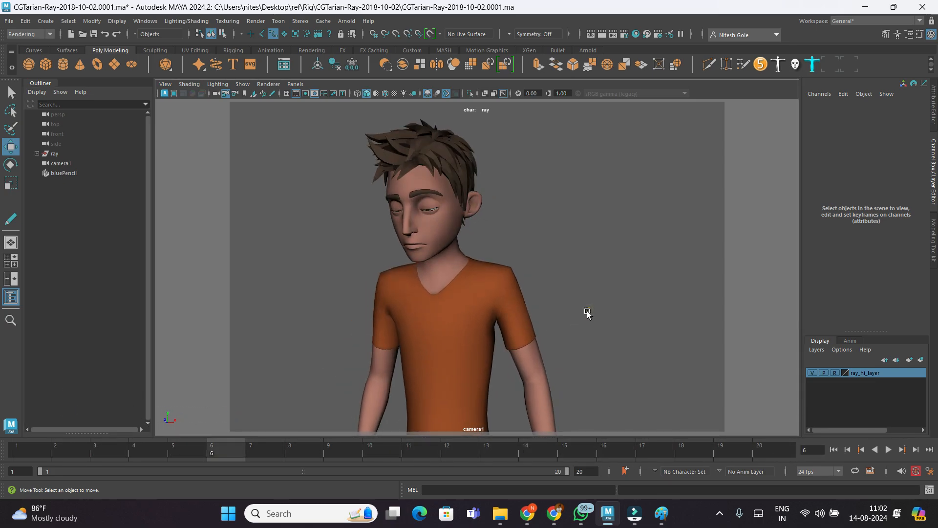
{"action": "right_click", "coordinate": [561, 454]}
{"action": "left_click", "coordinate": [661, 447]}
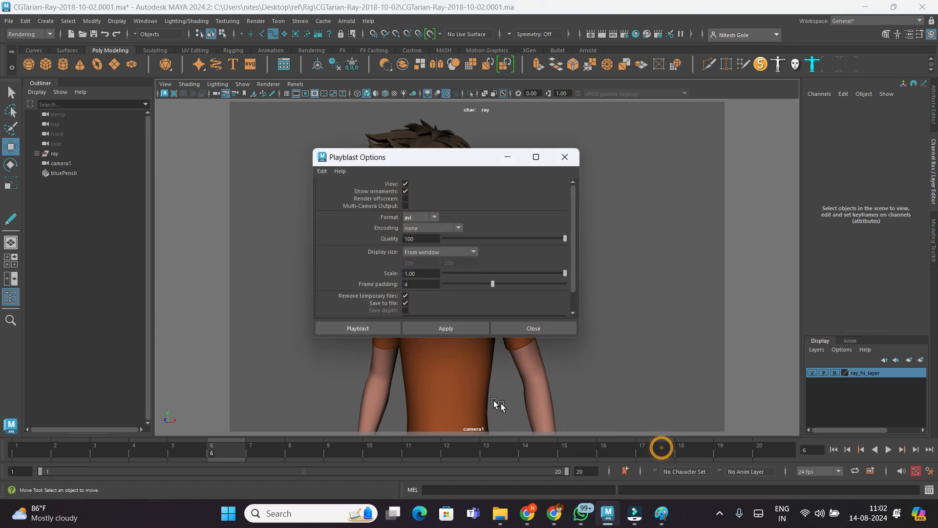
{"action": "scroll", "coordinate": [427, 298], "scroll_direction": "down", "scroll_amount": 2}
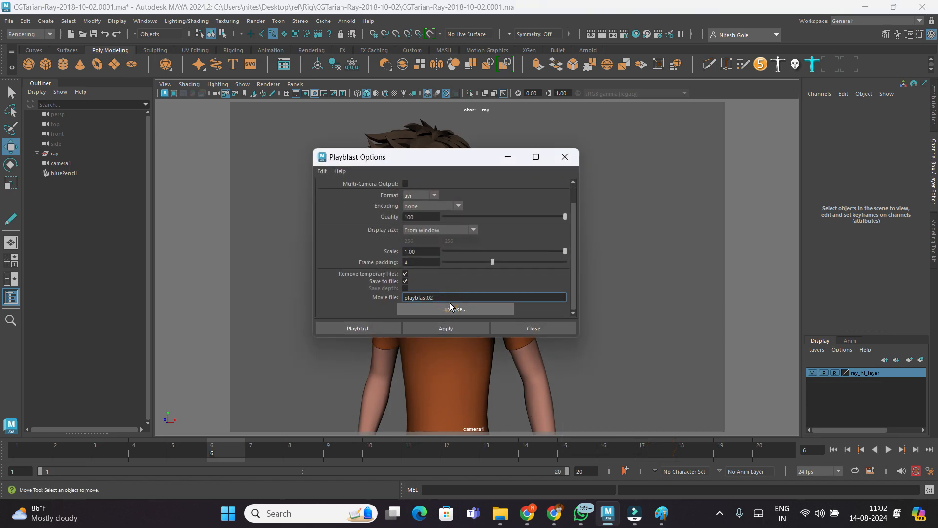
{"action": "left_click", "coordinate": [367, 331]}
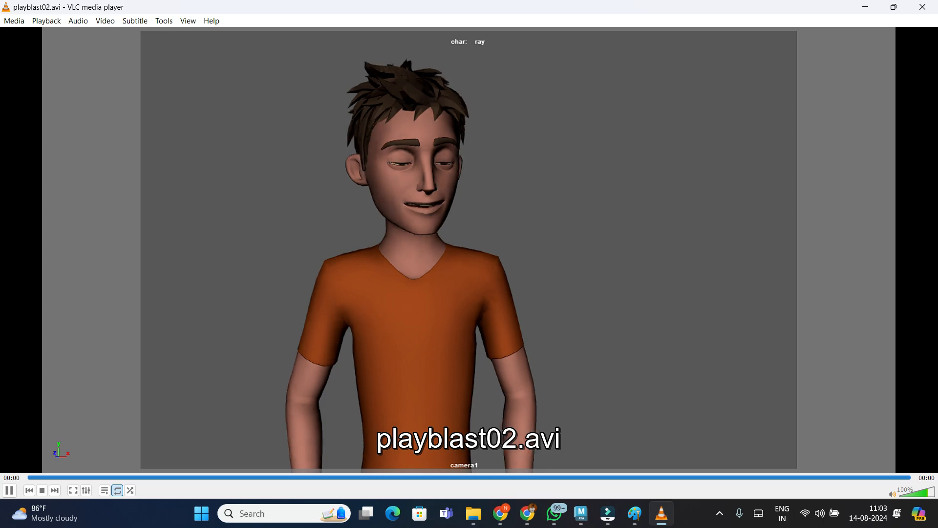
{"action": "key", "text": "space"}
{"action": "left_click", "coordinate": [935, 7]}
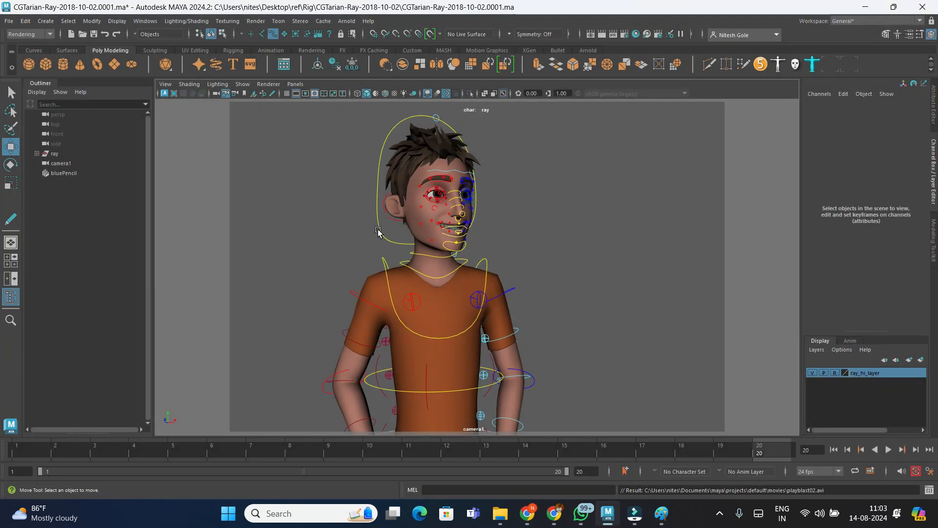
- Tilt the head control further down on frame 8 and play back the head dip
{"action": "left_click", "coordinate": [377, 232]}
{"action": "left_click_drag", "start_coordinate": [205, 448], "coordinate": [296, 452]}
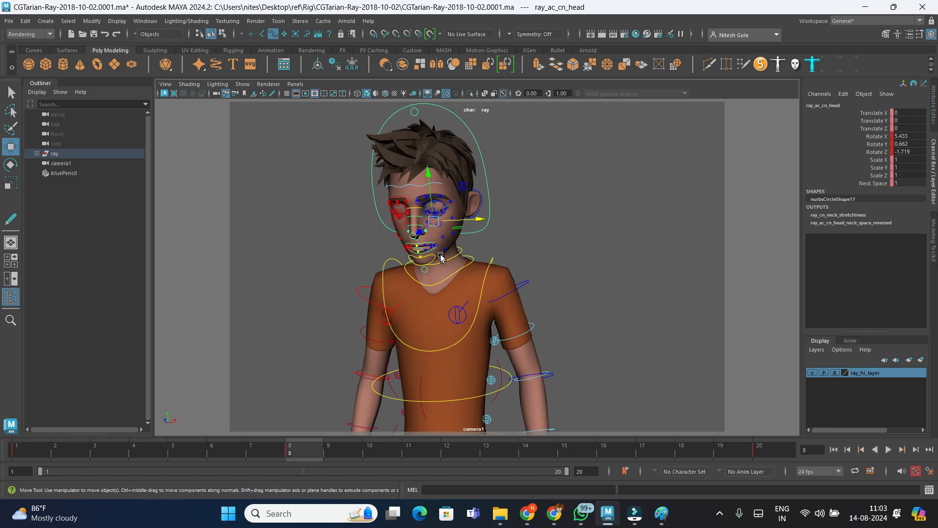
{"action": "key", "text": "e"}
{"action": "left_click_drag", "start_coordinate": [419, 214], "coordinate": [417, 218]}
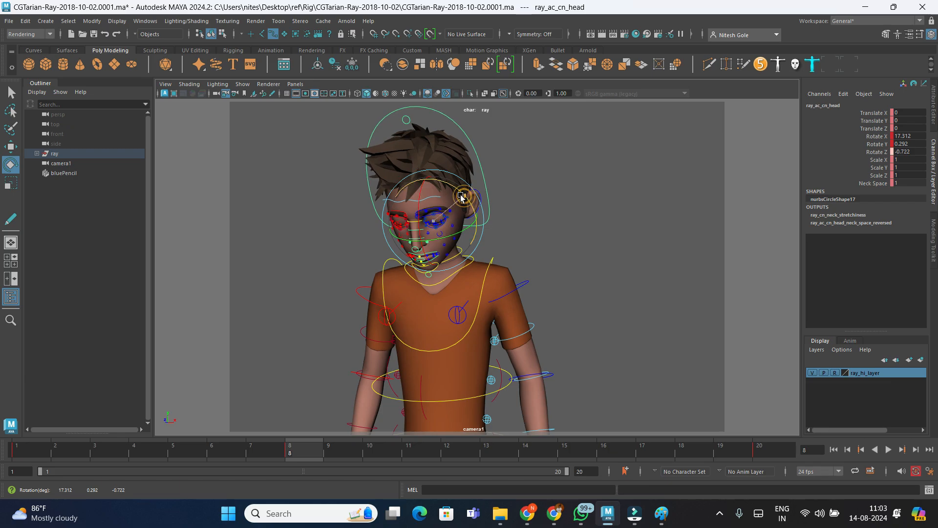
{"action": "left_click_drag", "start_coordinate": [461, 195], "coordinate": [455, 207]}
{"action": "left_click", "coordinate": [306, 449]}
{"action": "key", "text": "alt+v"}
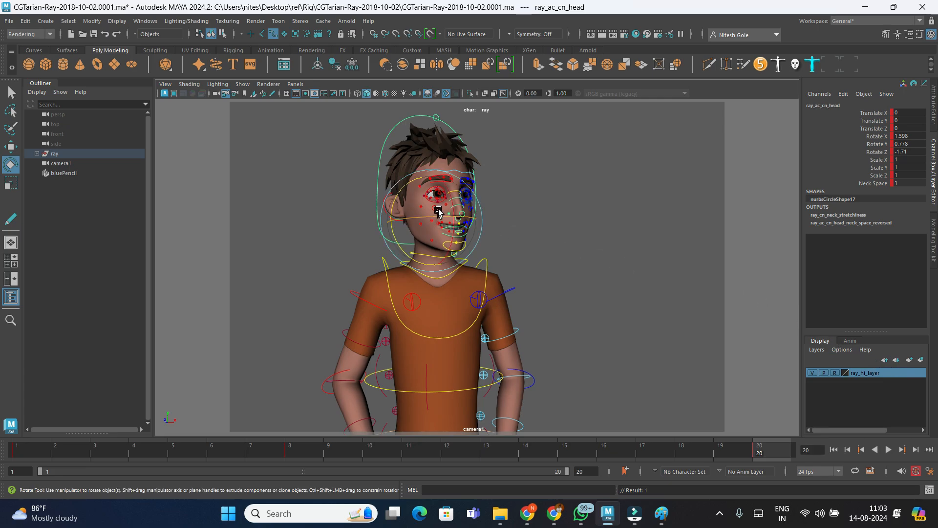
- Tilt the head up to Rotate X -1.937 on frame 20 and to 7.374 on frame 16, checking the motion
{"action": "left_click_drag", "start_coordinate": [454, 200], "coordinate": [454, 201]}
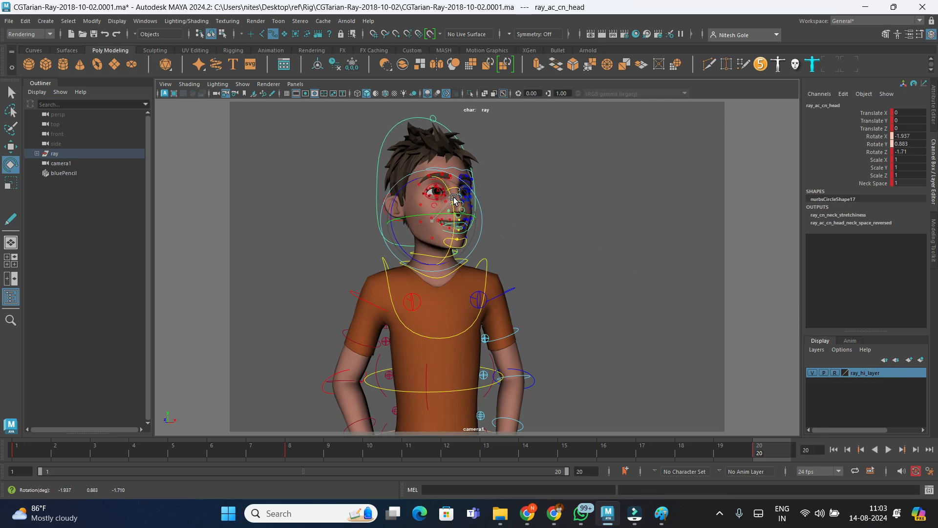
{"action": "left_click_drag", "start_coordinate": [763, 453], "coordinate": [604, 453]}
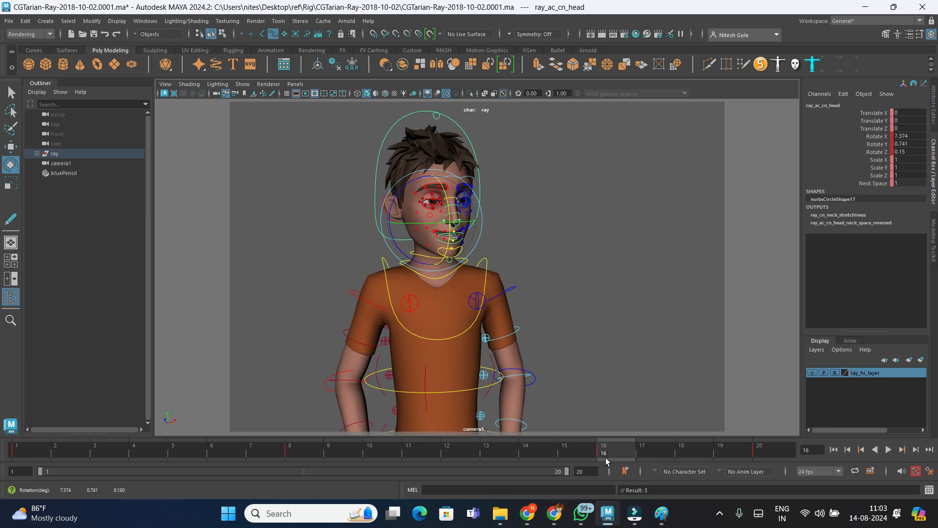
{"action": "key", "text": "alt+v"}
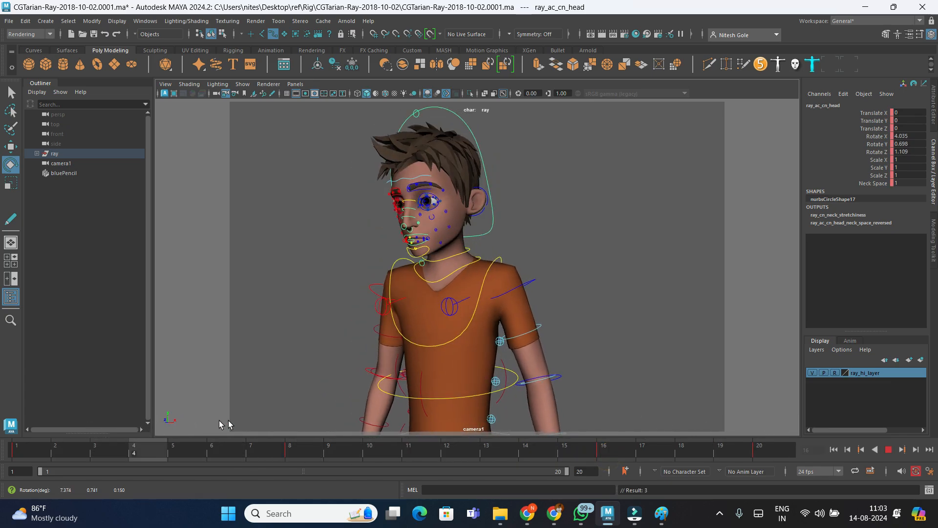
{"action": "key", "text": "alt+v"}
- Bend the chest control forward to Rotate X 9.87 on frame 7 and check the motion through frame 20
{"action": "left_click", "coordinate": [440, 351]}
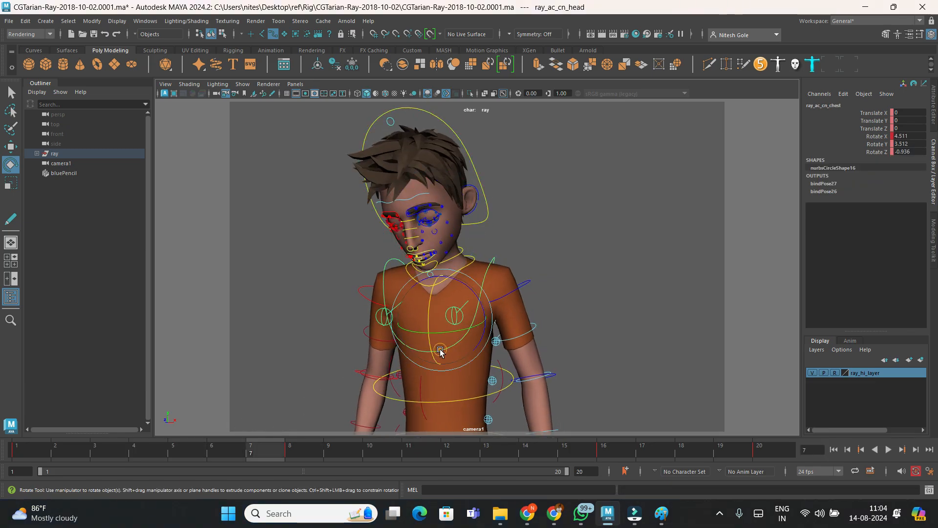
{"action": "left_click_drag", "start_coordinate": [428, 308], "coordinate": [427, 314]}
{"action": "key", "text": "alt+v"}
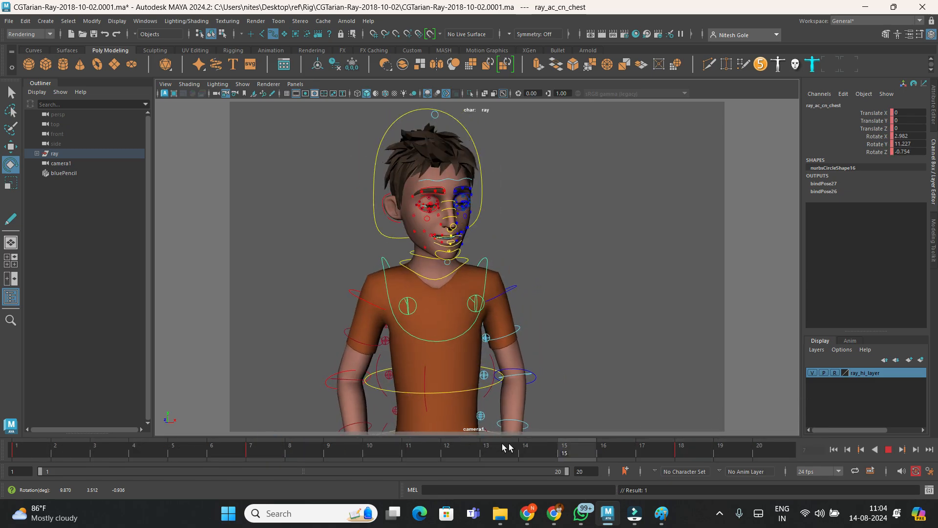
{"action": "left_click_drag", "start_coordinate": [370, 439], "coordinate": [792, 450]}
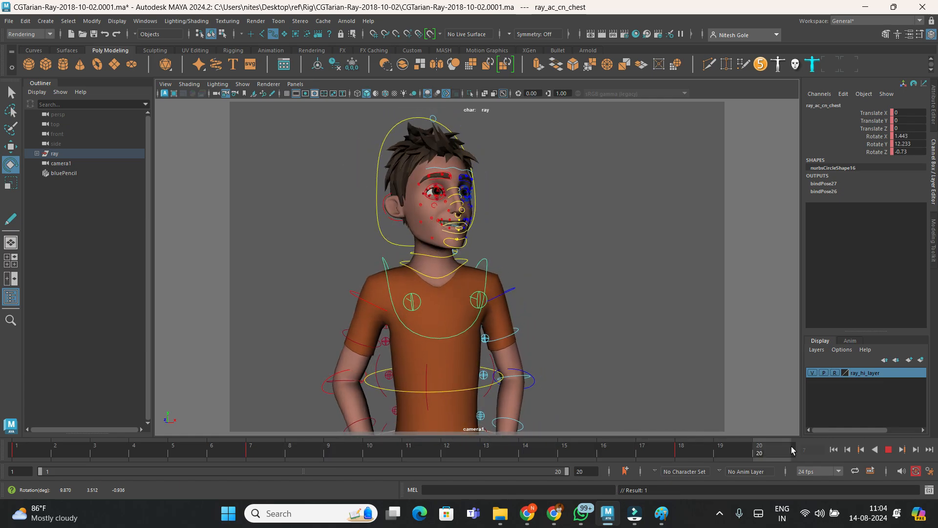
- Bend the lower spine control forward to Rotate X 6.856 on frame 20 and play back the turn through camera1
{"action": "key", "text": "space"}
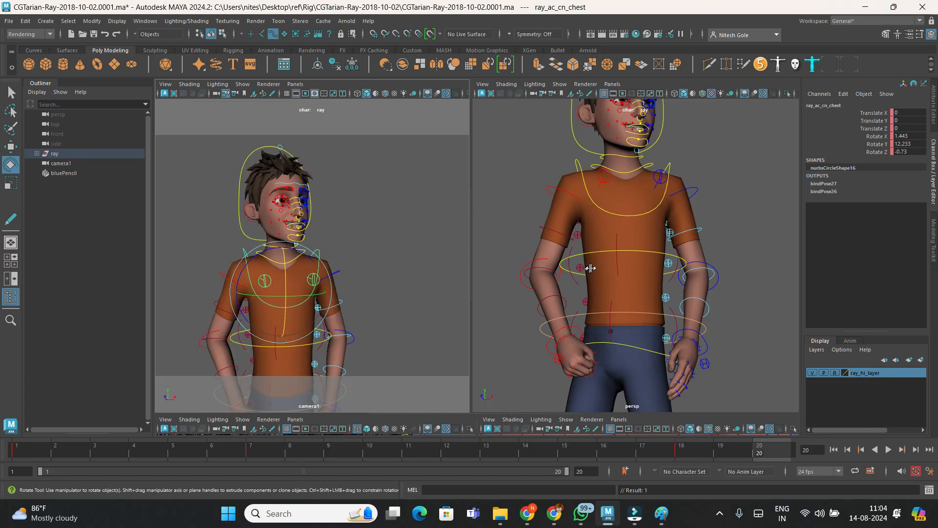
{"action": "key", "text": "space"}
{"action": "scroll", "coordinate": [503, 362], "scroll_direction": "down", "scroll_amount": 2}
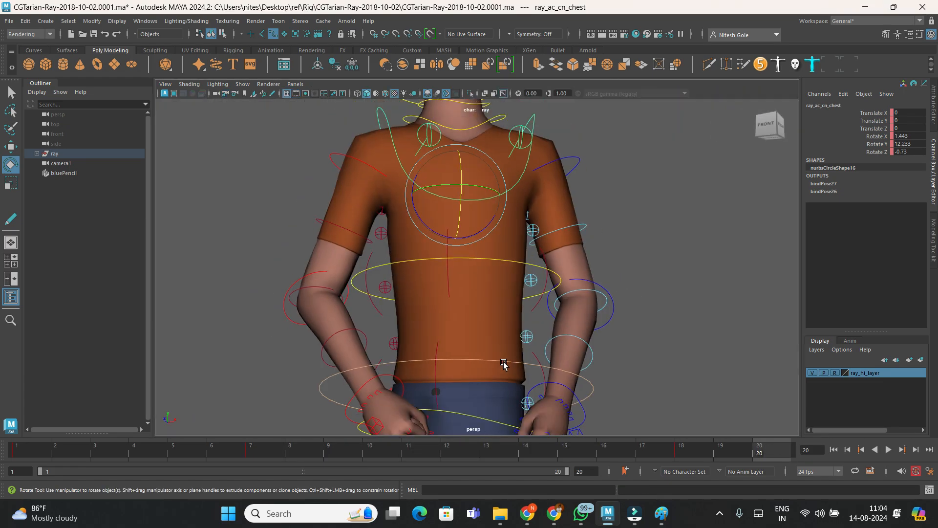
{"action": "left_click", "coordinate": [439, 349]}
{"action": "key", "text": "space"}
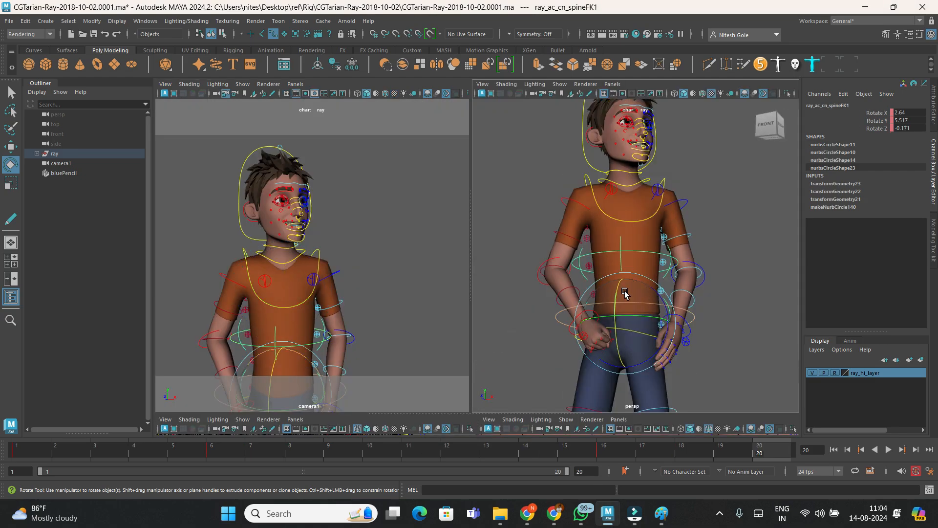
{"action": "left_click_drag", "start_coordinate": [619, 288], "coordinate": [621, 287]}
{"action": "key", "text": "ctrl+z"}
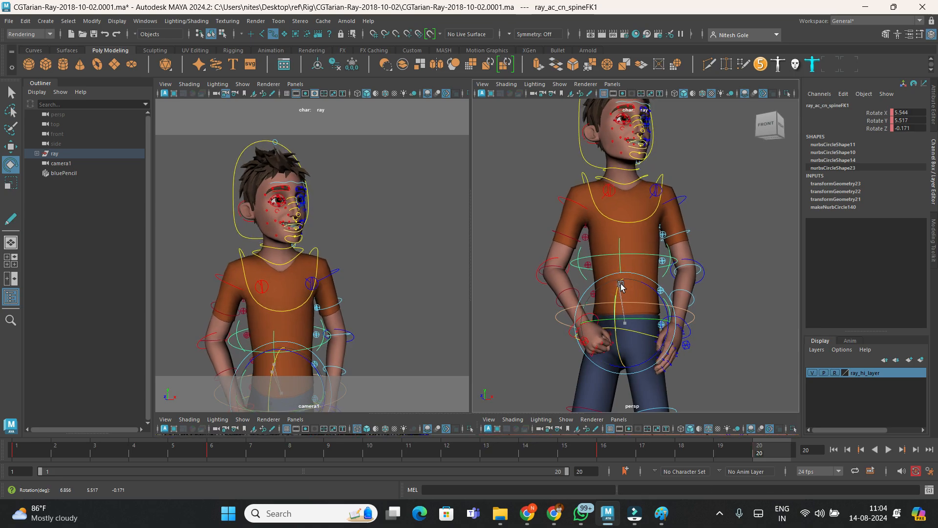
{"action": "left_click_drag", "start_coordinate": [766, 453], "coordinate": [133, 452]}
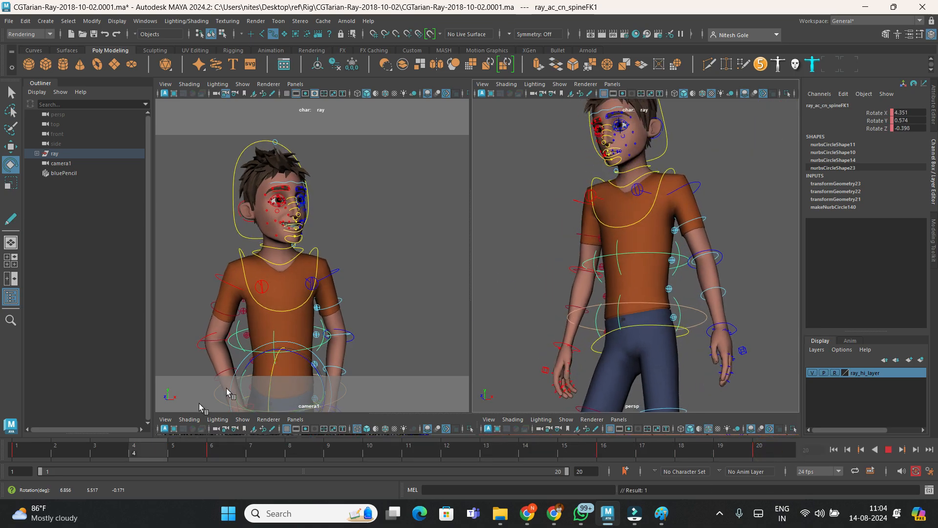
{"action": "key", "text": "space"}
{"action": "key", "text": "space"}
{"action": "key", "text": "alt+v"}
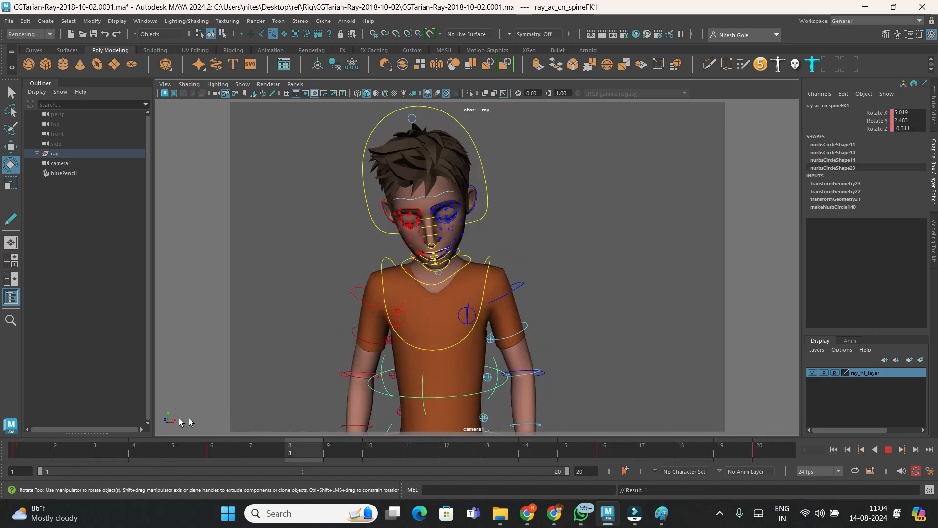
- Extend the animation and playback range to frame 25 and go to the last frame
{"action": "left_click_drag", "start_coordinate": [803, 442], "coordinate": [802, 443]}
{"action": "left_click_drag", "start_coordinate": [596, 472], "coordinate": [565, 472]}
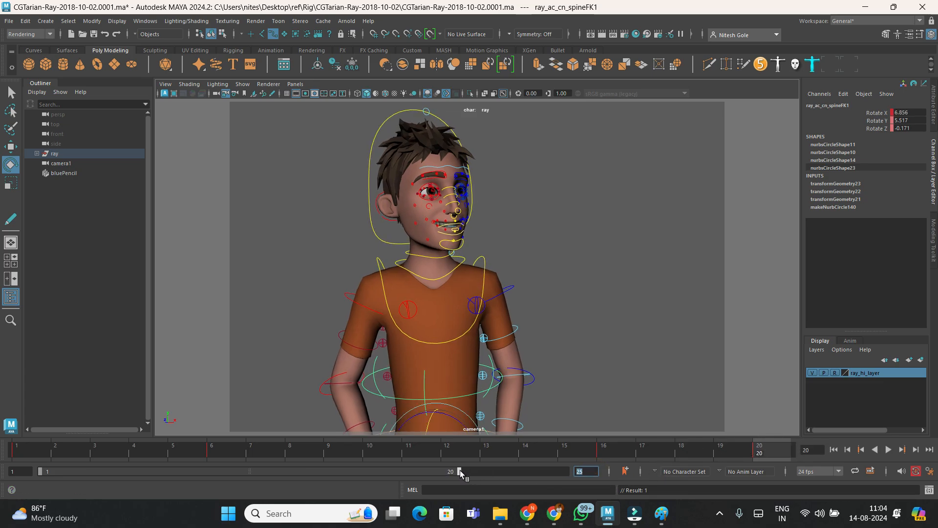
{"action": "left_click_drag", "start_coordinate": [461, 471], "coordinate": [574, 473]}
{"action": "left_click_drag", "start_coordinate": [674, 449], "coordinate": [710, 452]}
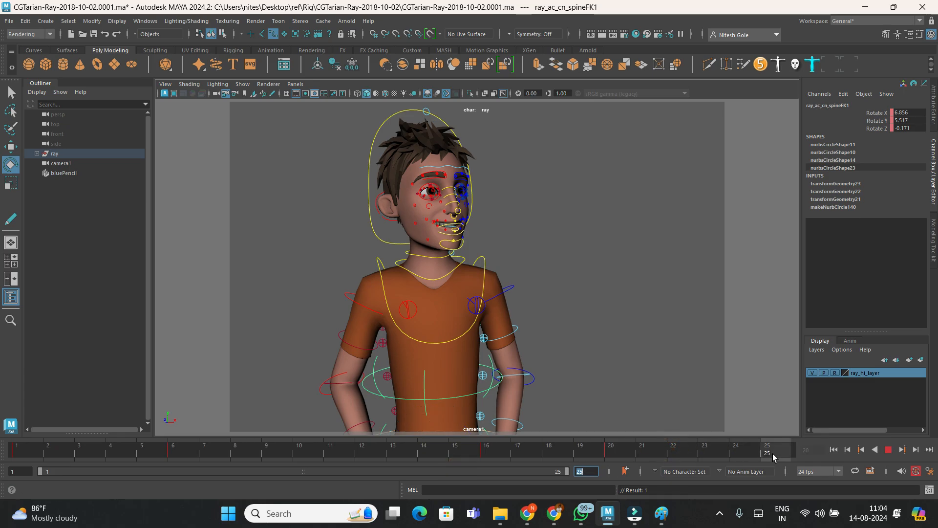
- On frame 25, rotate the mid-neck to Rotate X -3.038 and the chest to Rotate X 2.074, then play back the settle
{"action": "left_click", "coordinate": [527, 250]}
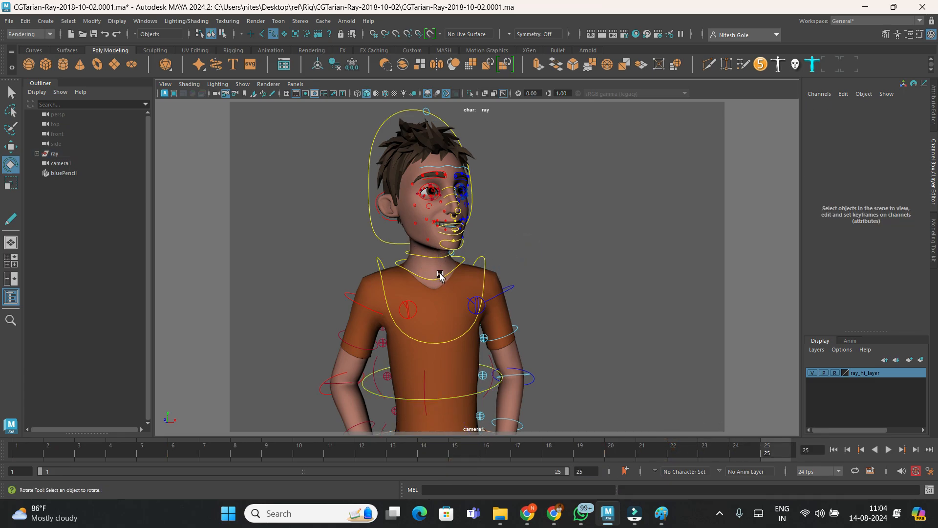
{"action": "left_click", "coordinate": [439, 254]}
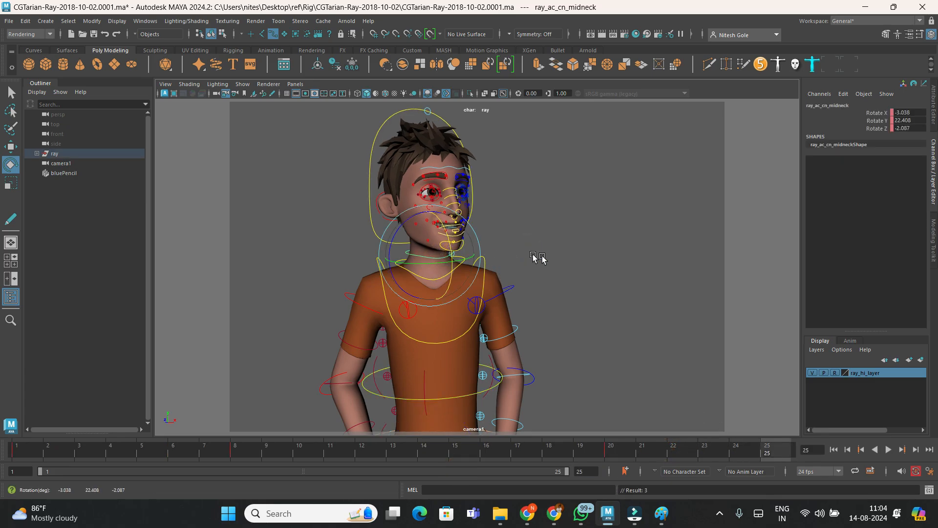
{"action": "left_click", "coordinate": [371, 189]}
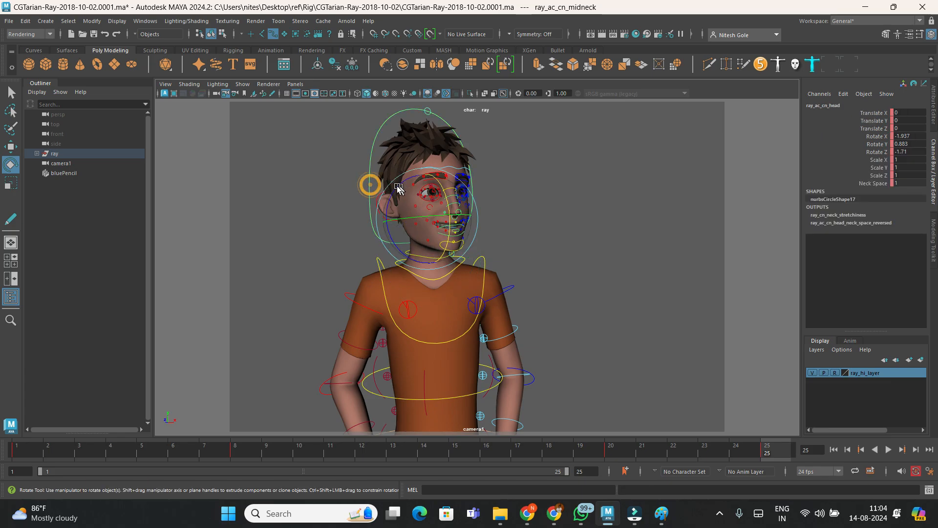
{"action": "left_click", "coordinate": [485, 328]}
{"action": "left_click", "coordinate": [442, 313]}
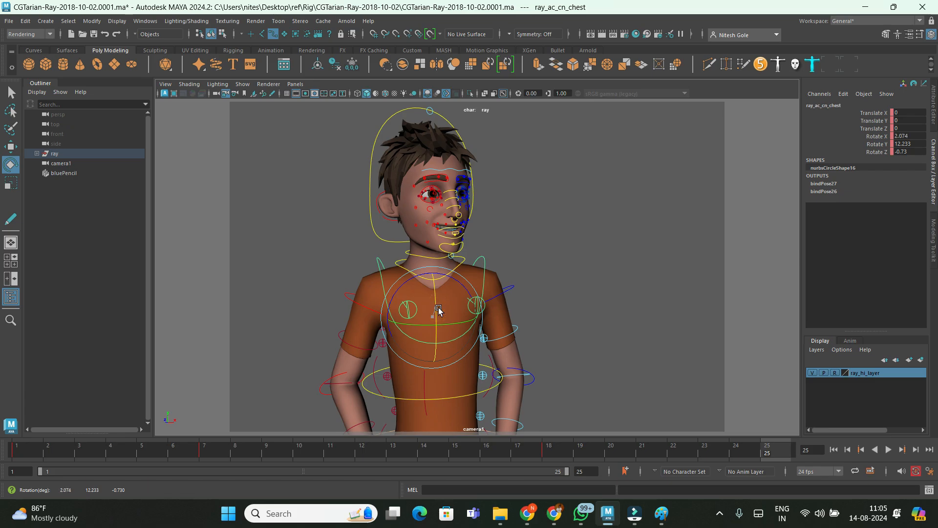
{"action": "key", "text": "alt+v"}
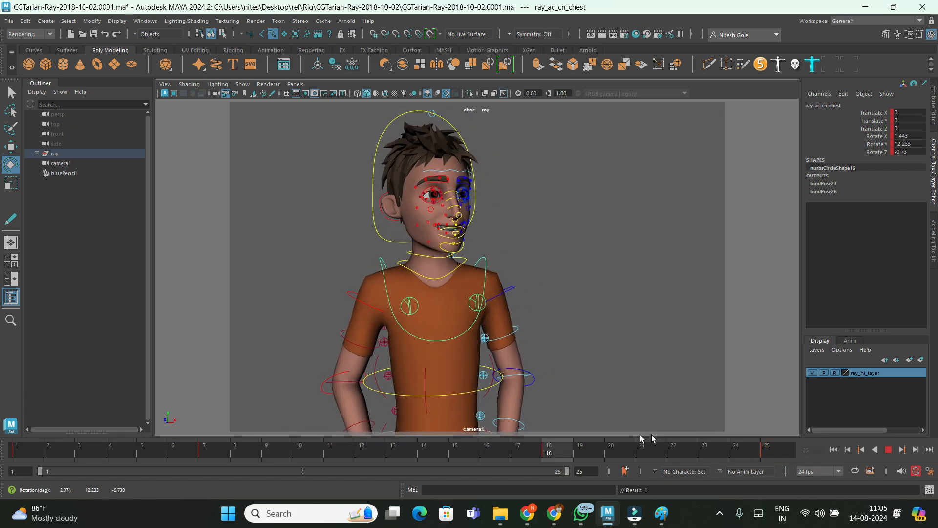
{"action": "key", "text": "alt+v"}
- Hide the rig controls in the camera1 view, record the AVI playblast playblast03, and watch it in the media player
{"action": "key", "text": "space"}
{"action": "left_click", "coordinate": [433, 265]}
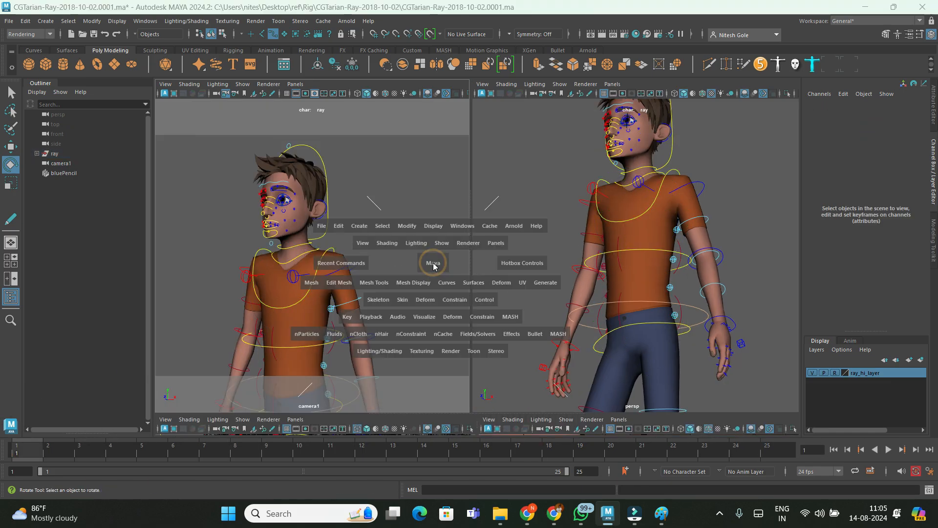
{"action": "key", "text": "space"}
{"action": "right_click", "coordinate": [629, 454]}
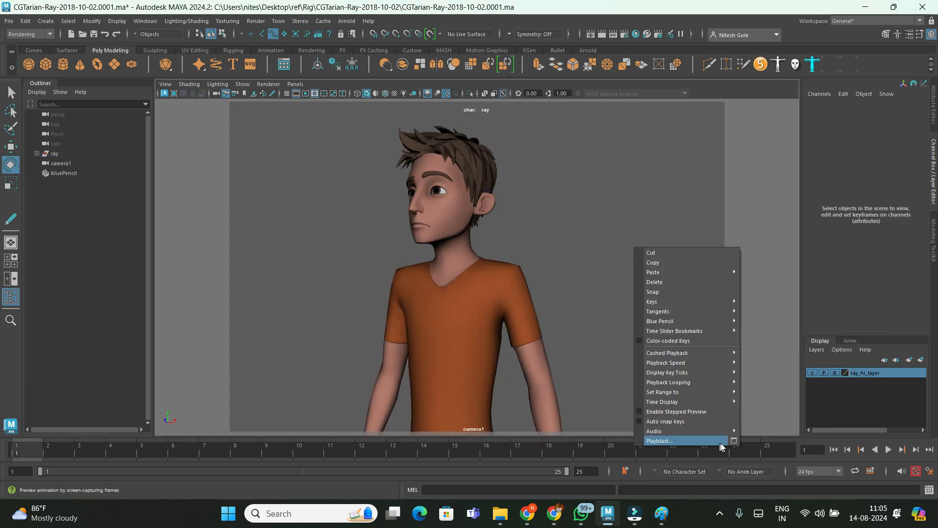
{"action": "left_click", "coordinate": [710, 449]}
{"action": "scroll", "coordinate": [457, 301], "scroll_direction": "down", "scroll_amount": 1}
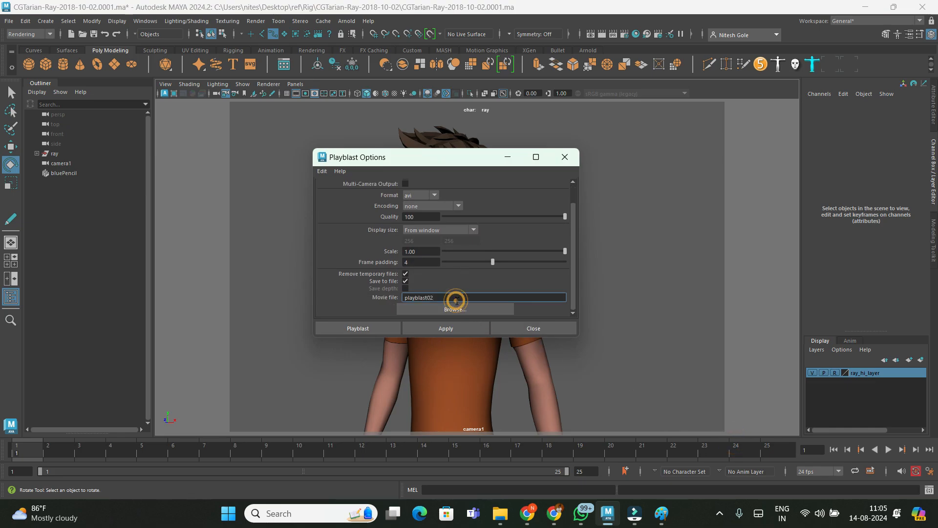
{"action": "left_click", "coordinate": [366, 329]}
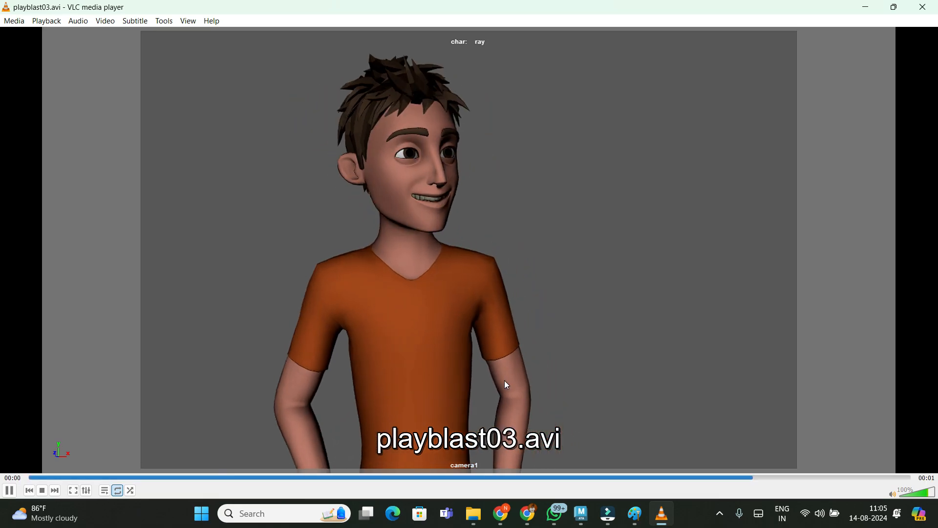
{"action": "left_click", "coordinate": [923, 7]}
- Play back the extended turn through camera1 and scrub its closing frames up to frame 24
{"action": "key", "text": "alt+v"}
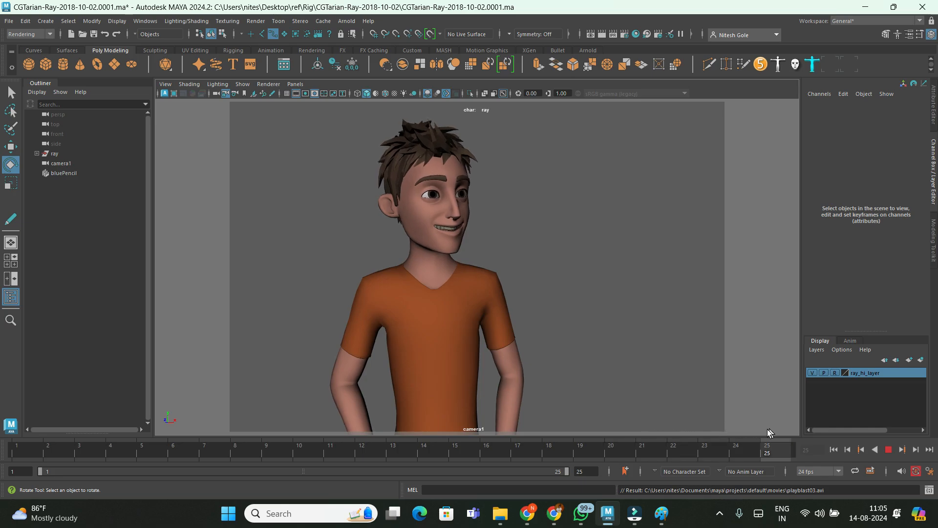
{"action": "left_click", "coordinate": [660, 440]}
{"action": "left_click_drag", "start_coordinate": [455, 458], "coordinate": [626, 454]}
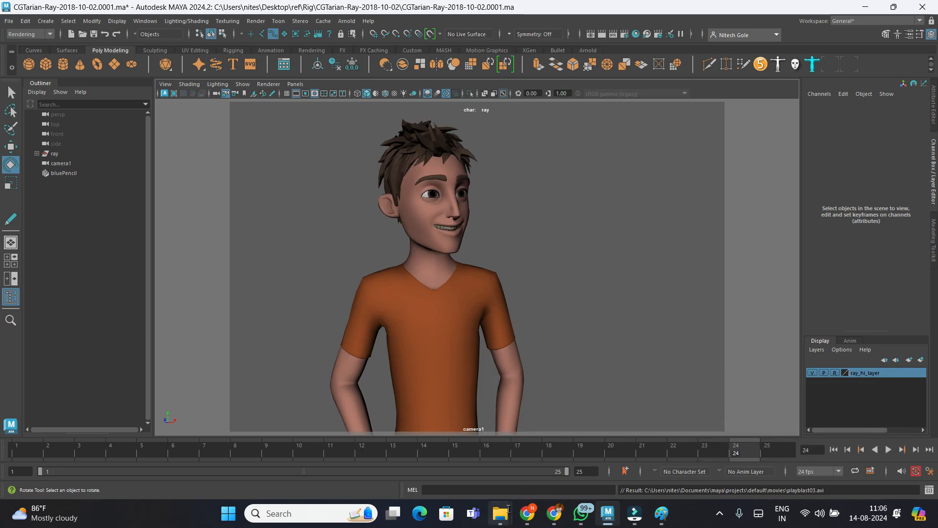
- Switch to File Explorer, open the default Maya project's movies folder, and play playblast01.avi, playblast02.avi and playblast03.avi in VLC
{"action": "mouse_move", "coordinate": [502, 511]}
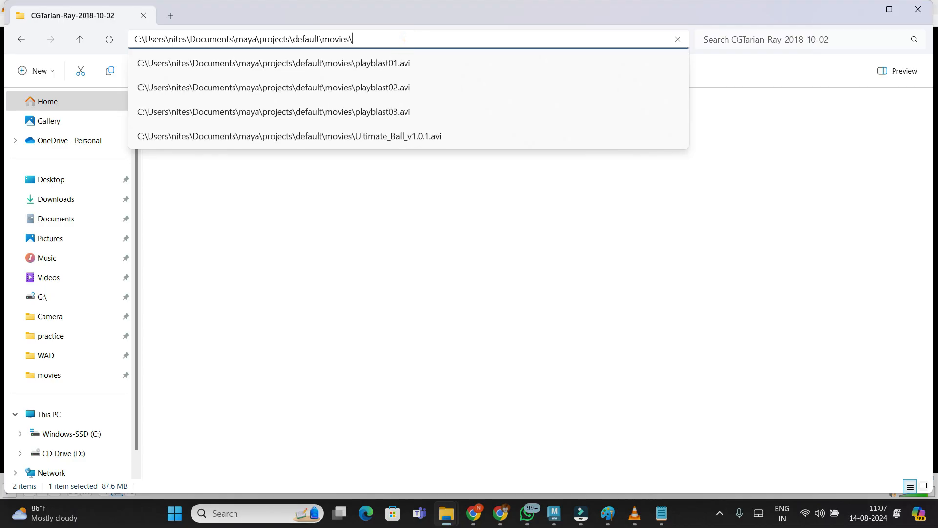
{"action": "key", "text": "Return"}
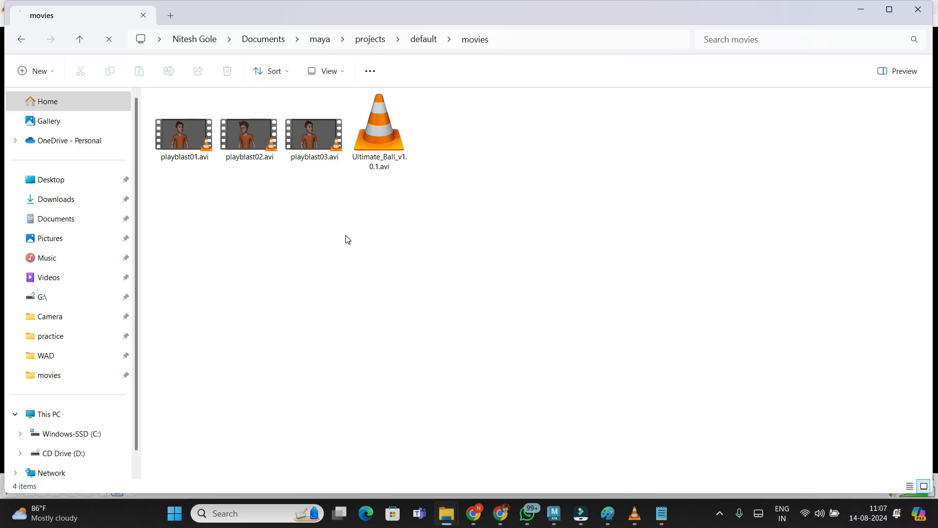
{"action": "left_click_drag", "start_coordinate": [326, 200], "coordinate": [194, 142]}
{"action": "left_click_drag", "start_coordinate": [620, 485], "coordinate": [481, 237]}
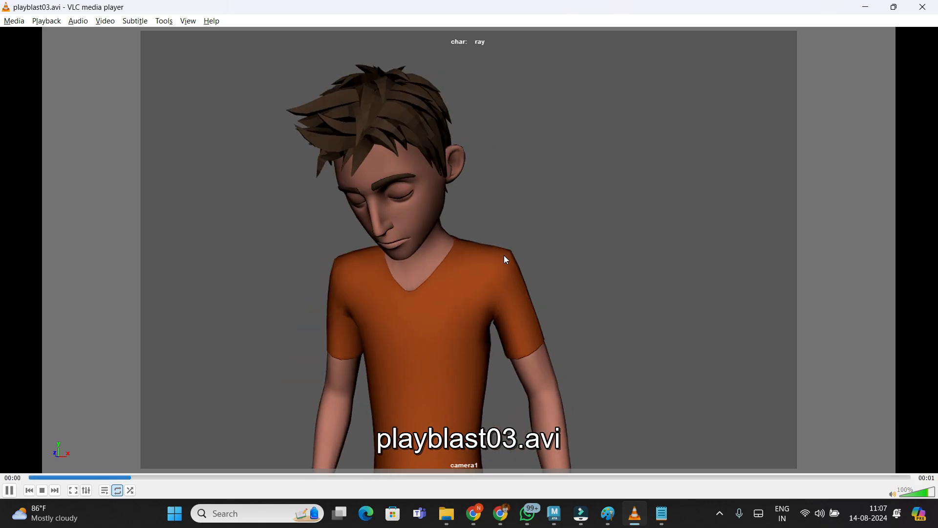